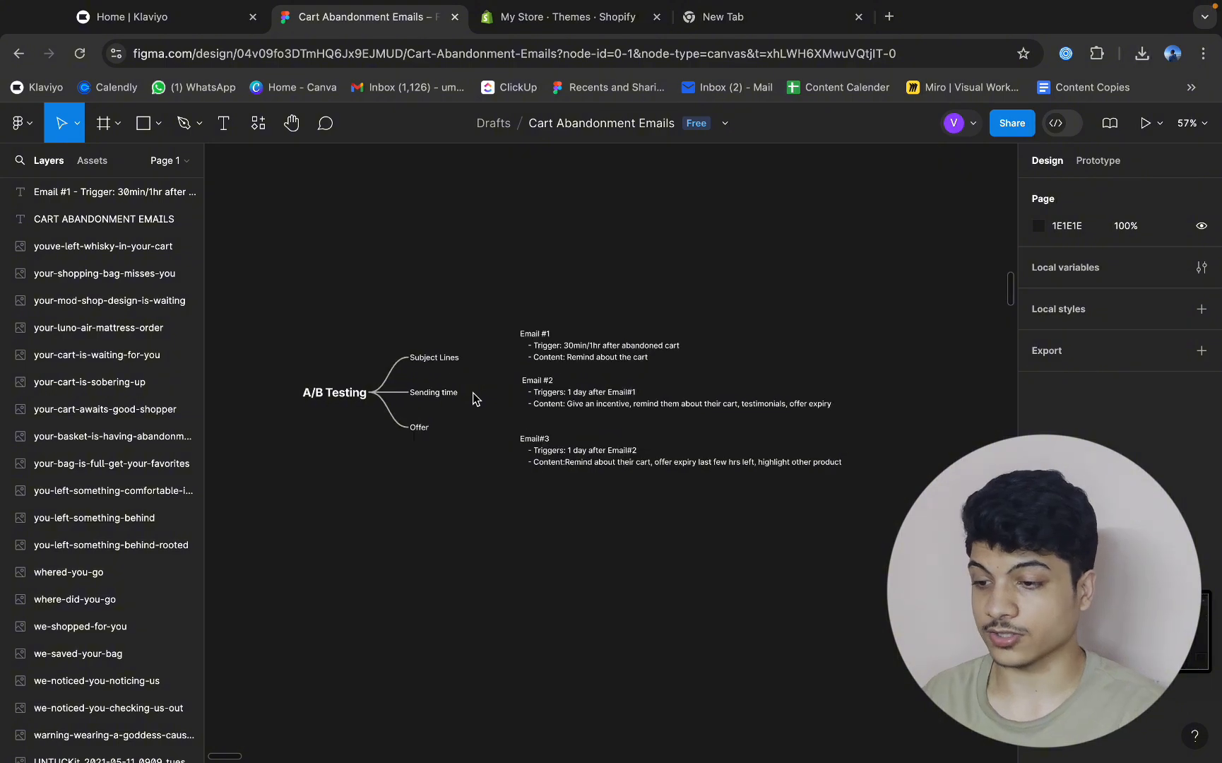
Look over the cart abandonment plan and the three email designs on the canvas.
scroll(474, 399, down, 1)
scroll(473, 399, right, 10)
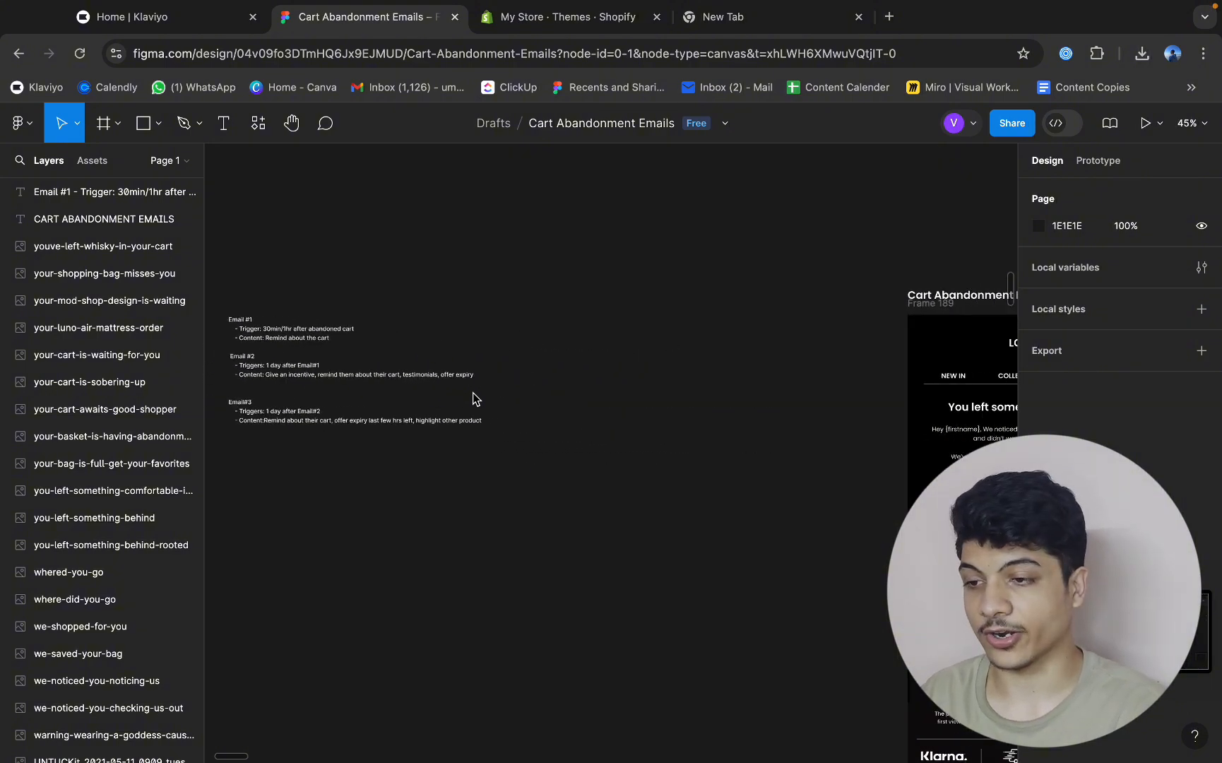
scroll(474, 399, down, 5)
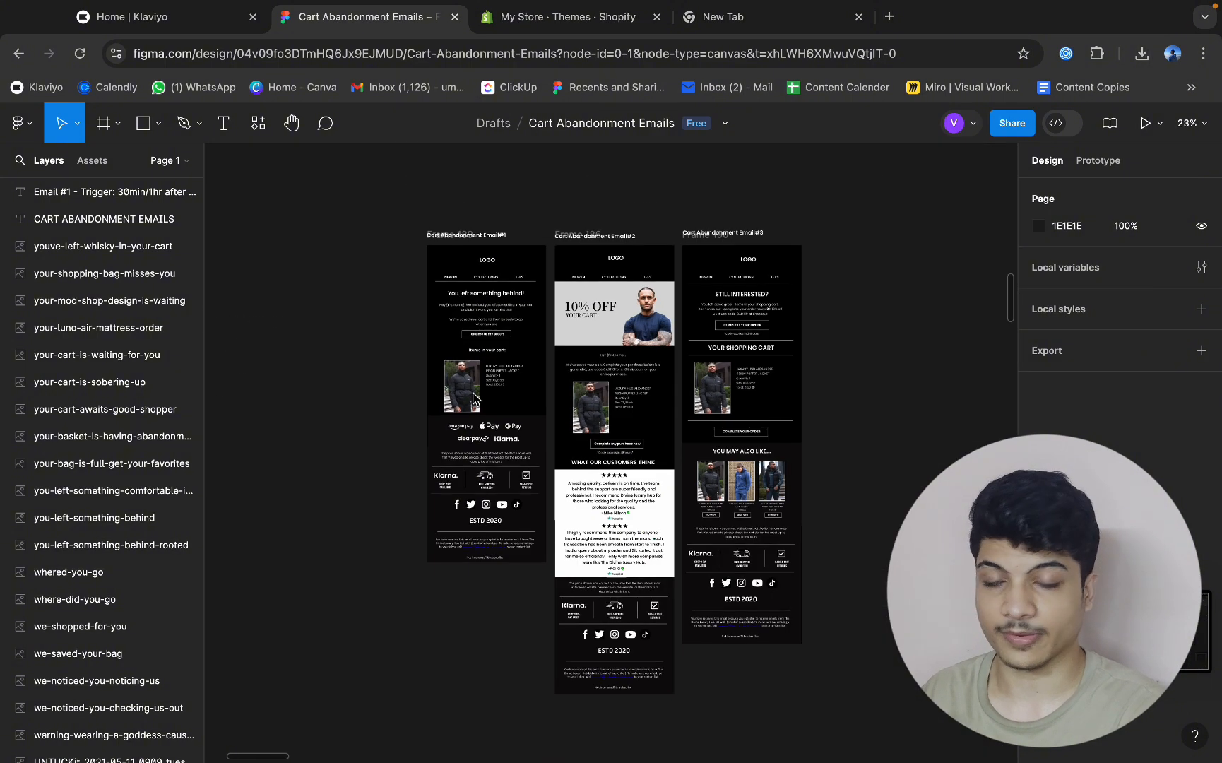
scroll(473, 399, left, 8)
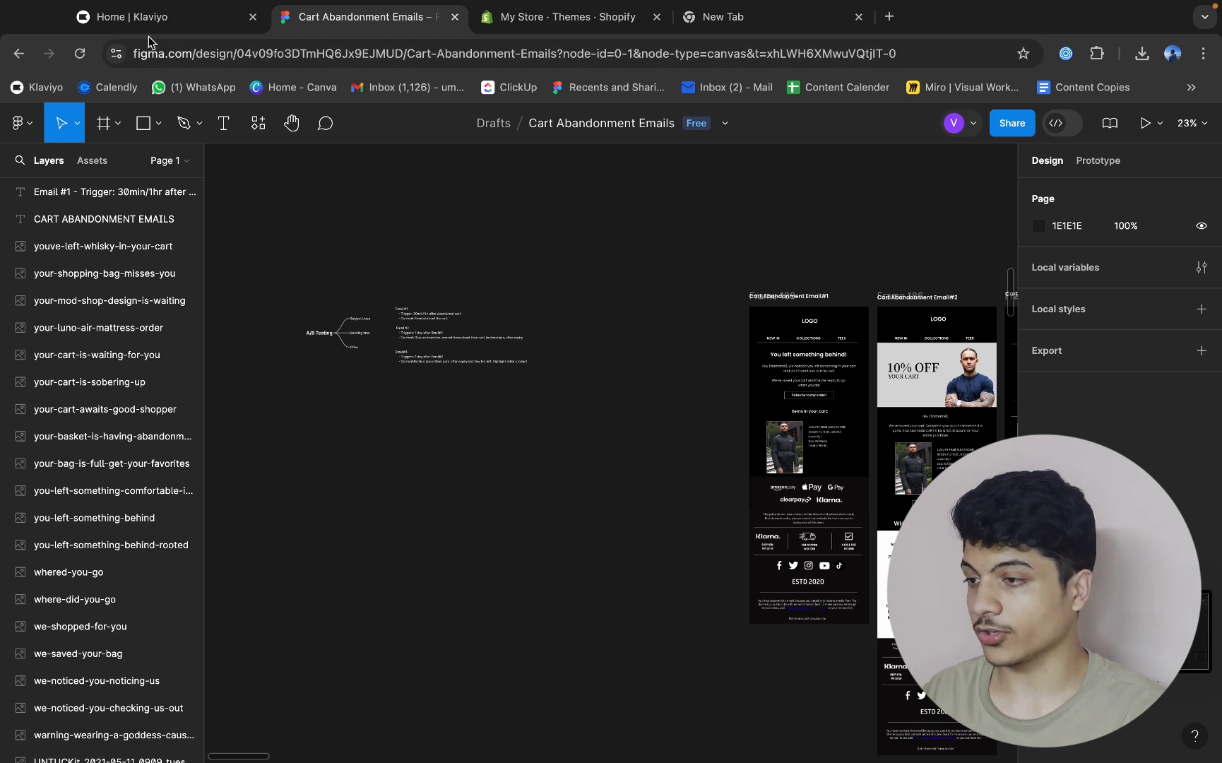
Switch to Klaviyo and preview the Abandoned Cart Reminder flow template with the Shopify Added to Cart trigger under the Prevent lost sales goal.
click(145, 18)
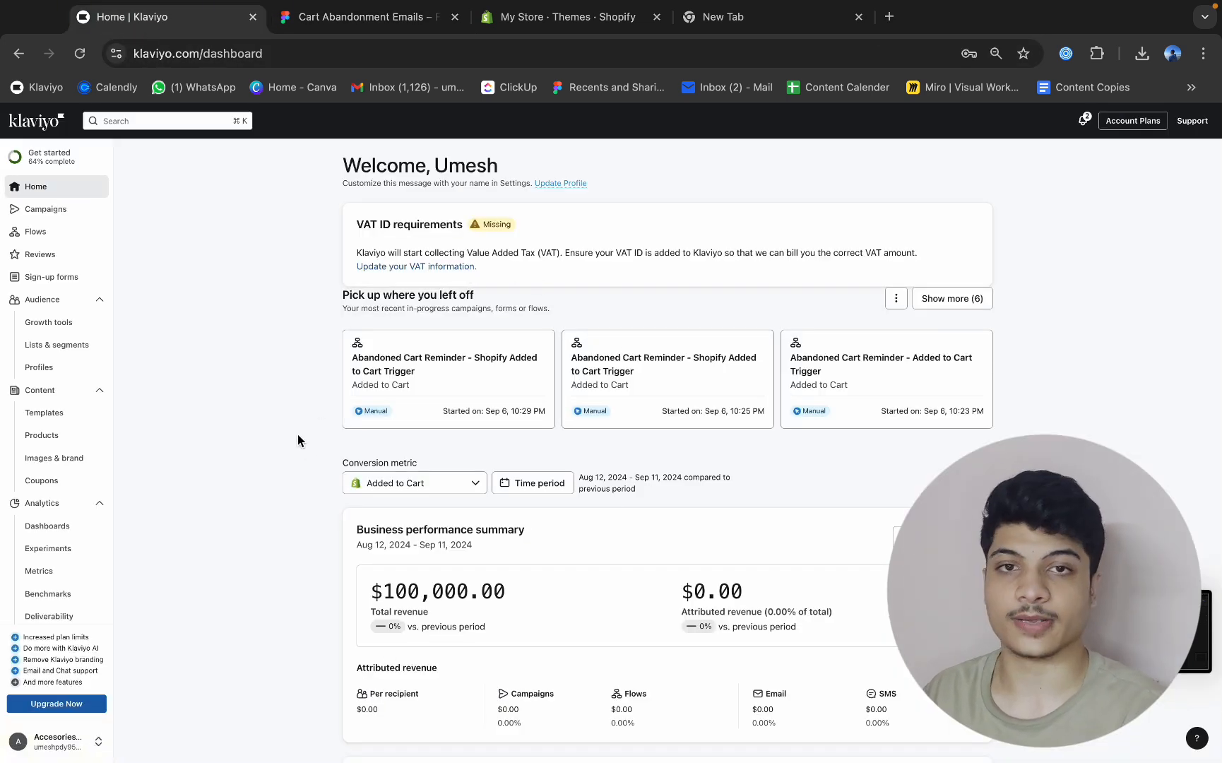
click(72, 234)
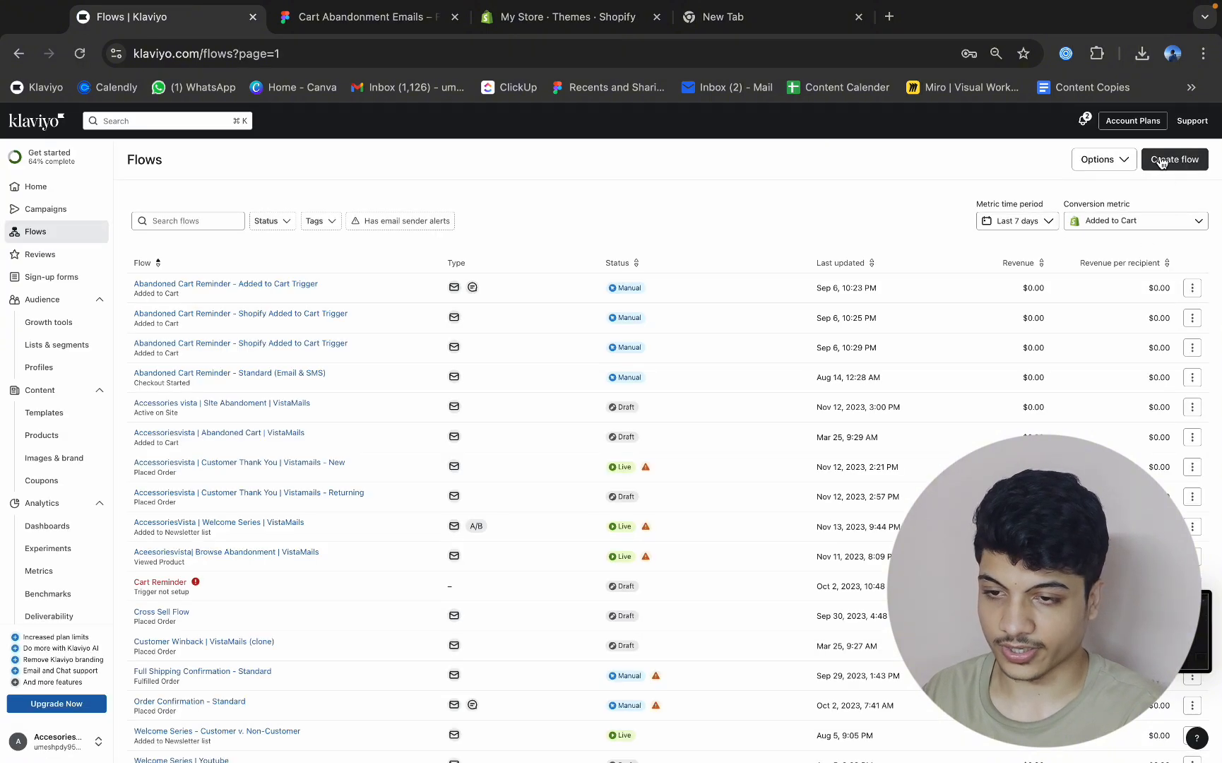
click(1164, 159)
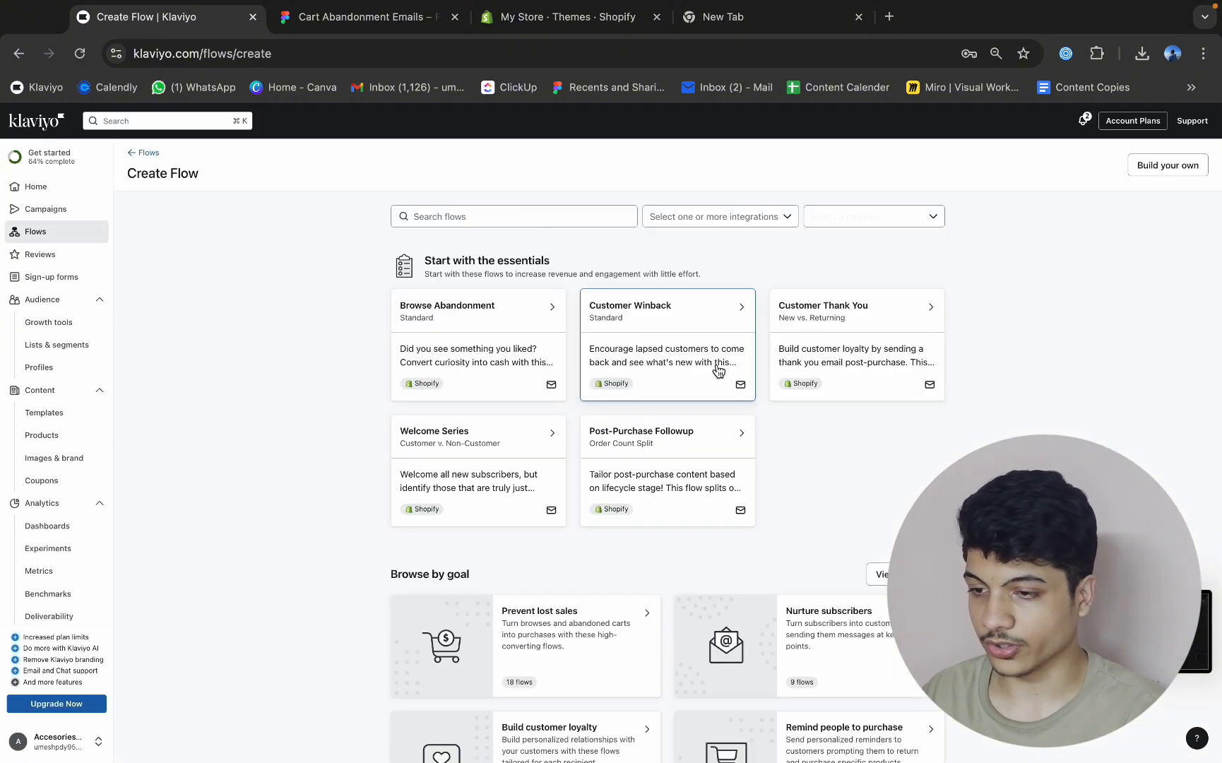
scroll(537, 495, down, 3)
click(567, 498)
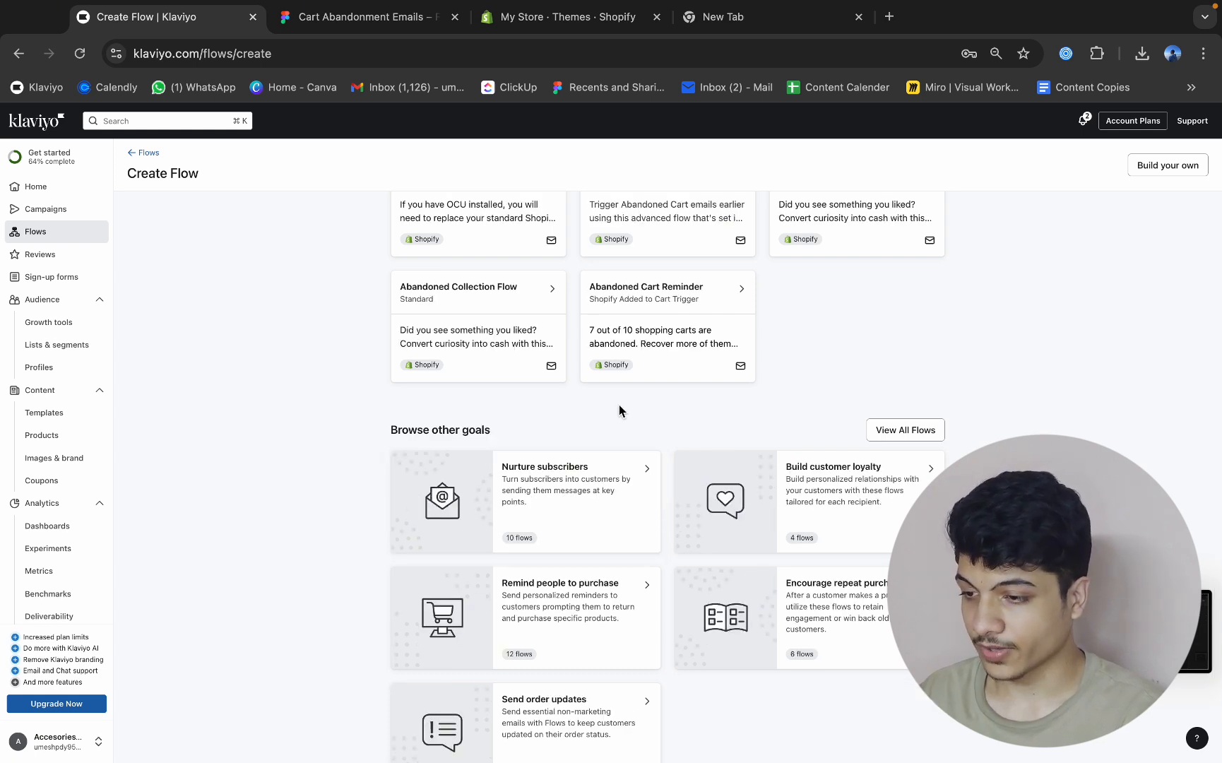
scroll(619, 406, up, 5)
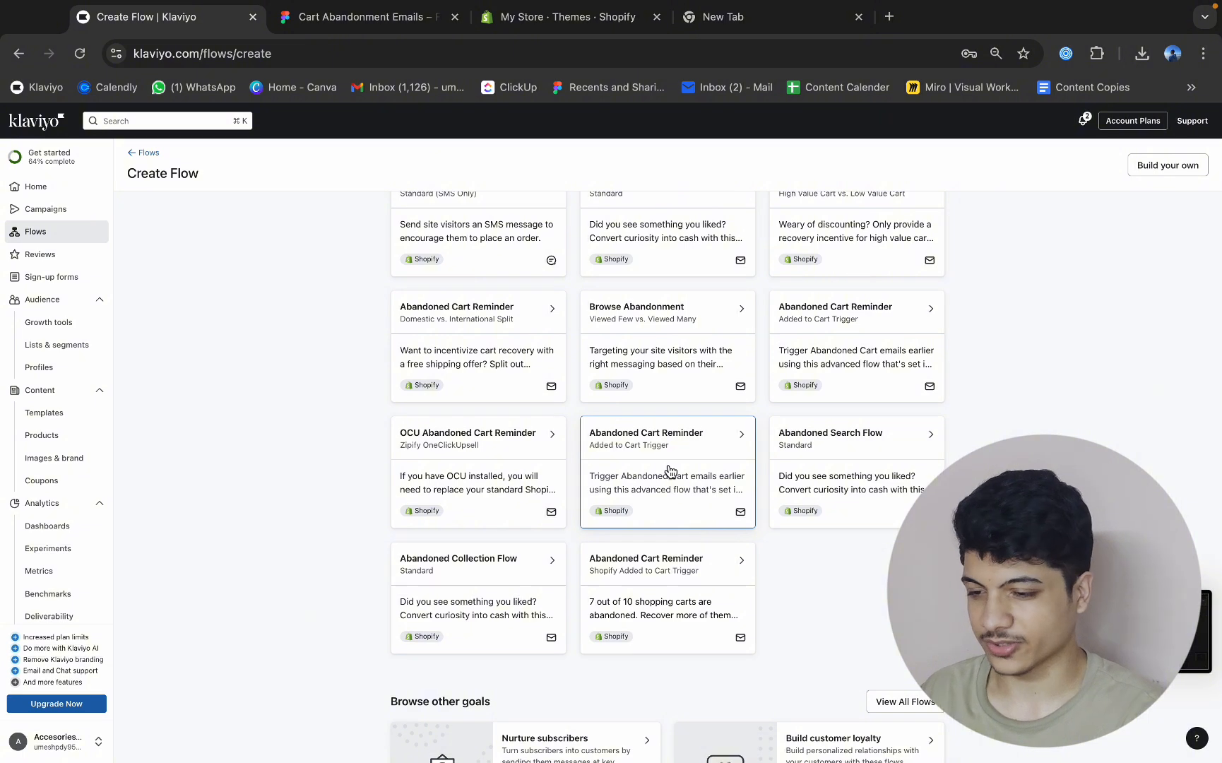
click(666, 627)
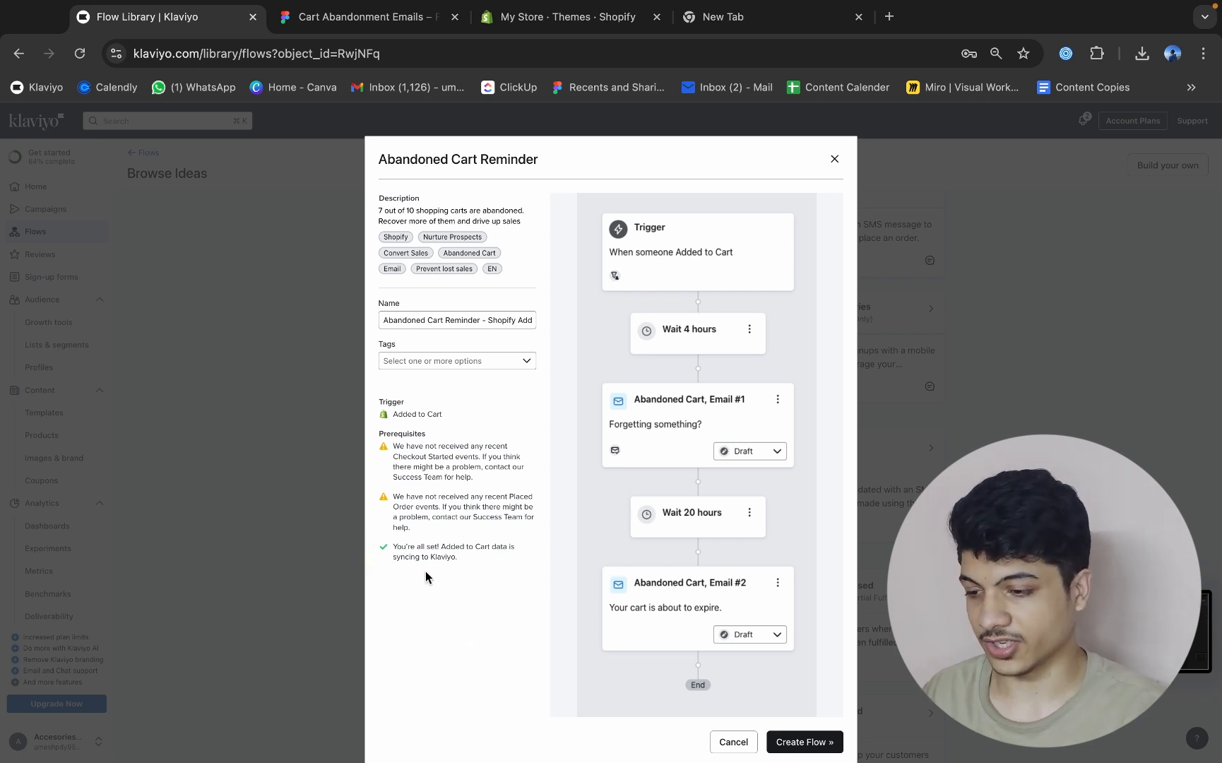
click(834, 160)
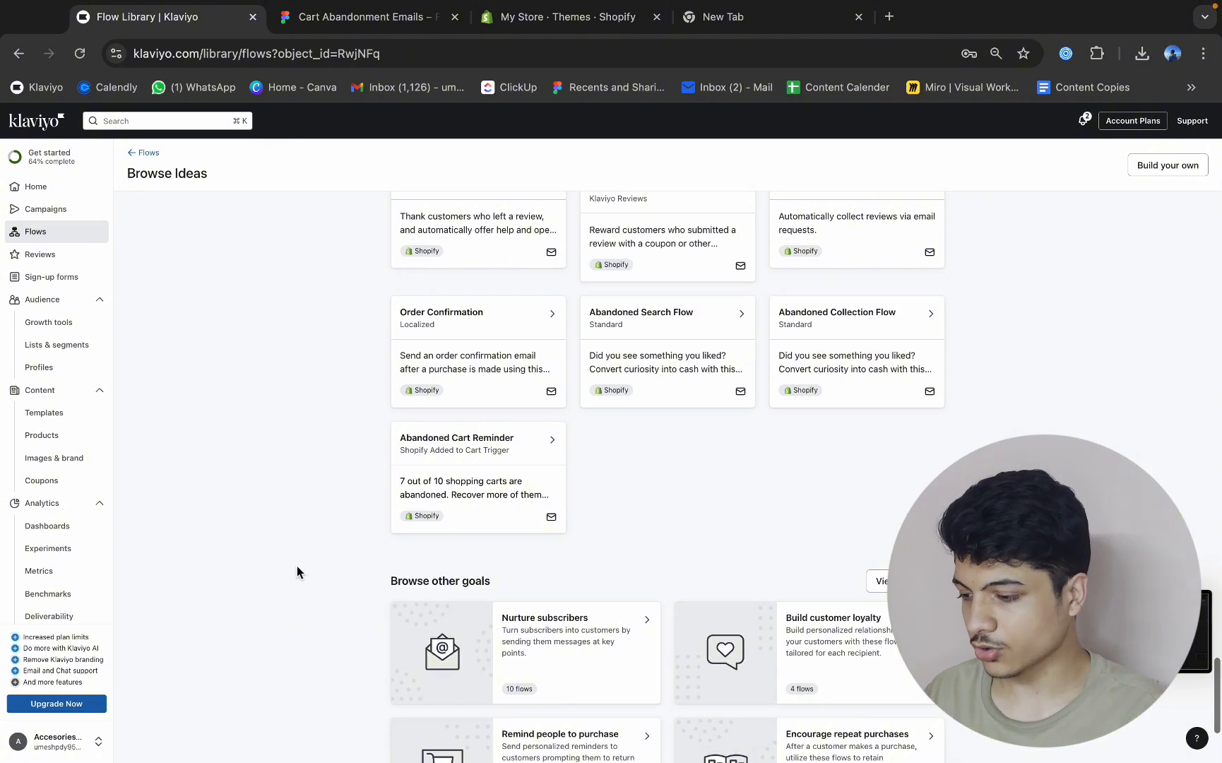
Enable tracking of behavioral events in the account's Shopify integration and save the updated settings.
click(57, 750)
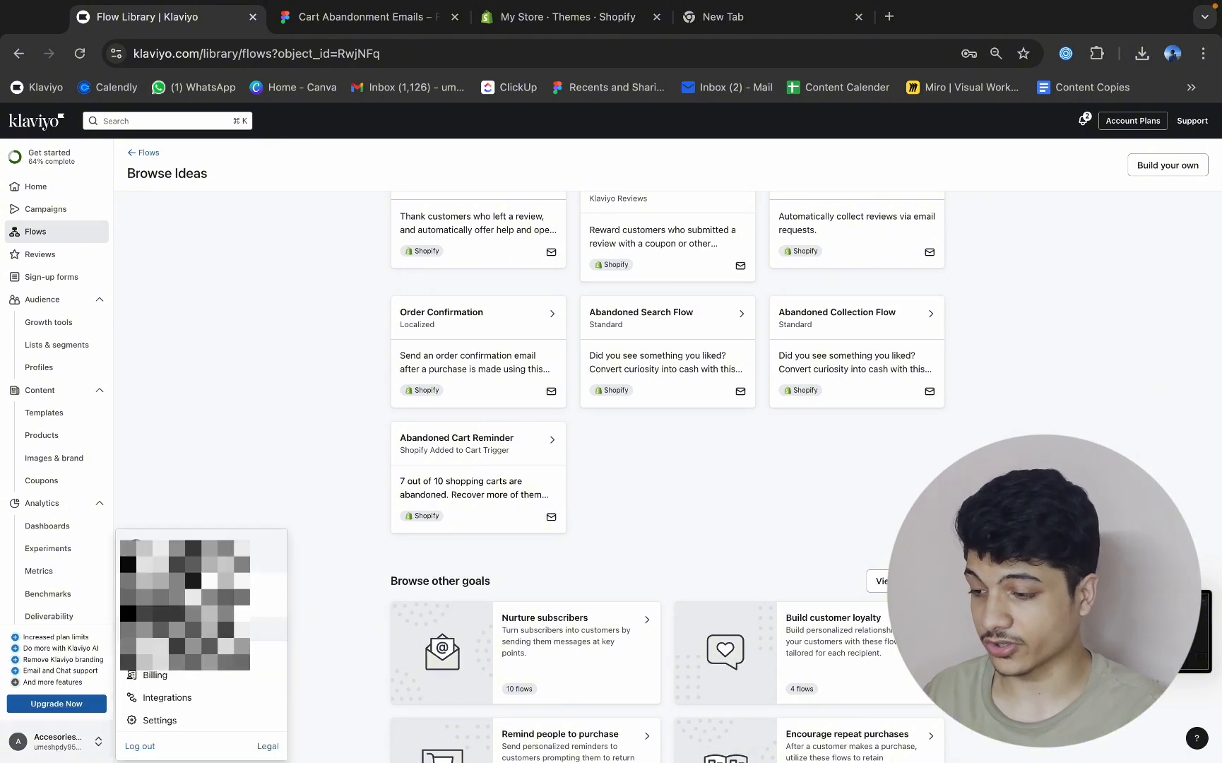
click(186, 700)
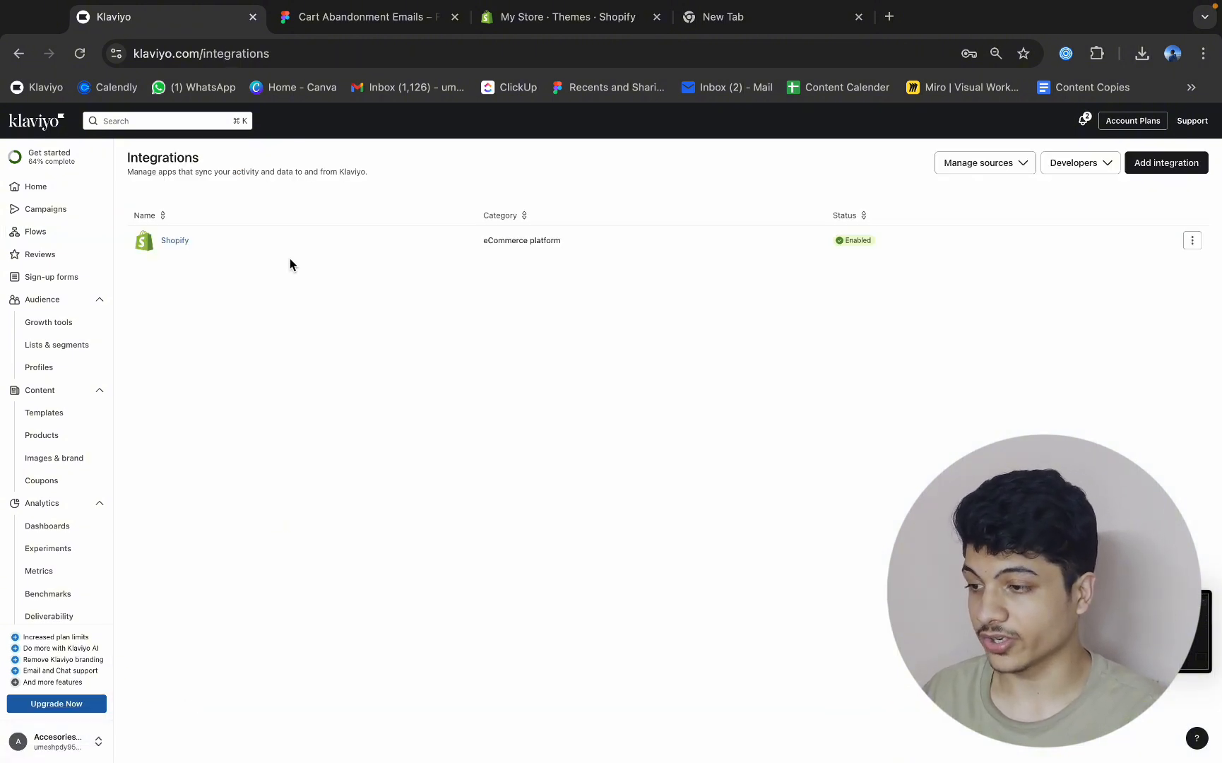
click(175, 241)
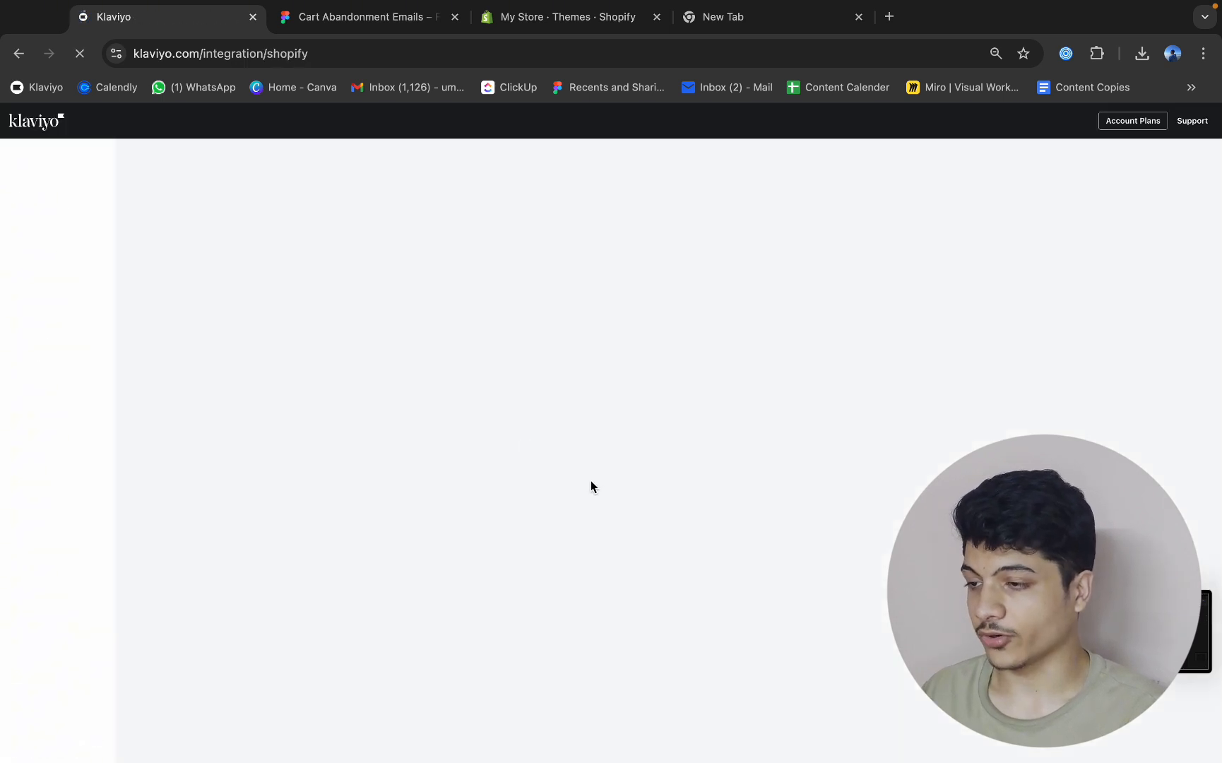
scroll(587, 480, down, 1)
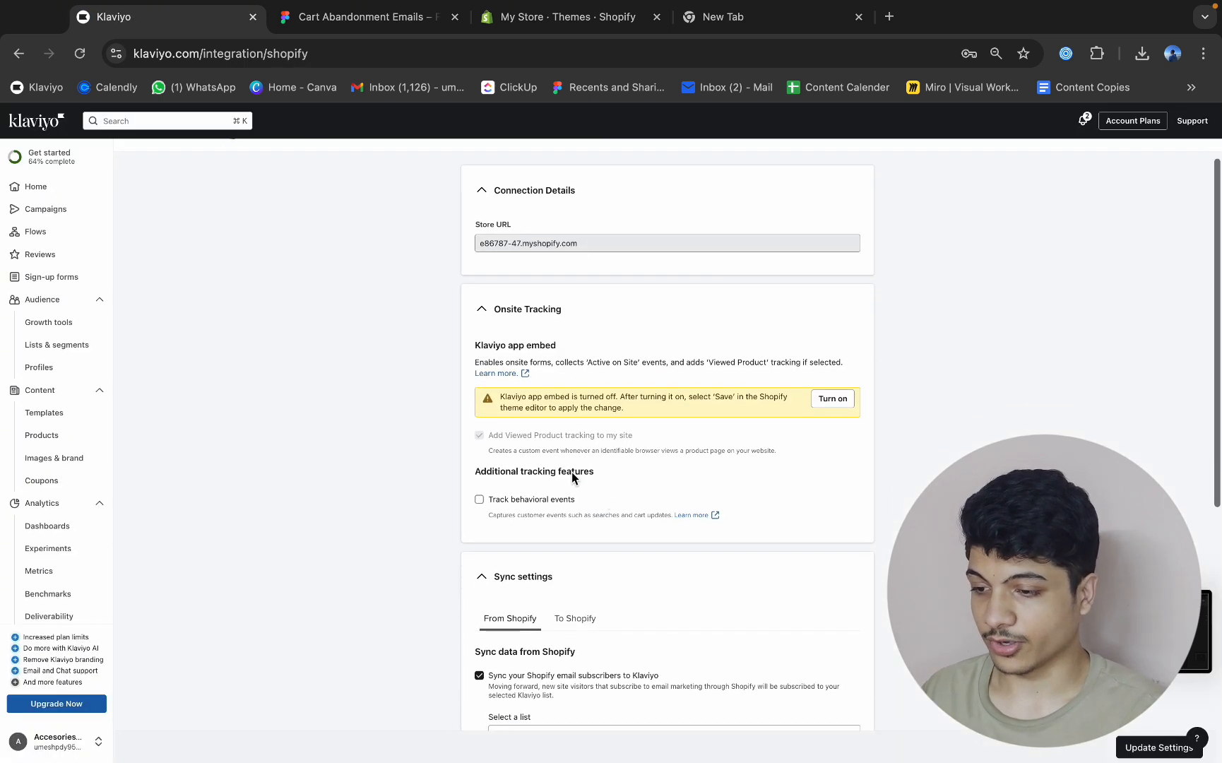
drag(483, 474, 577, 474)
click(637, 483)
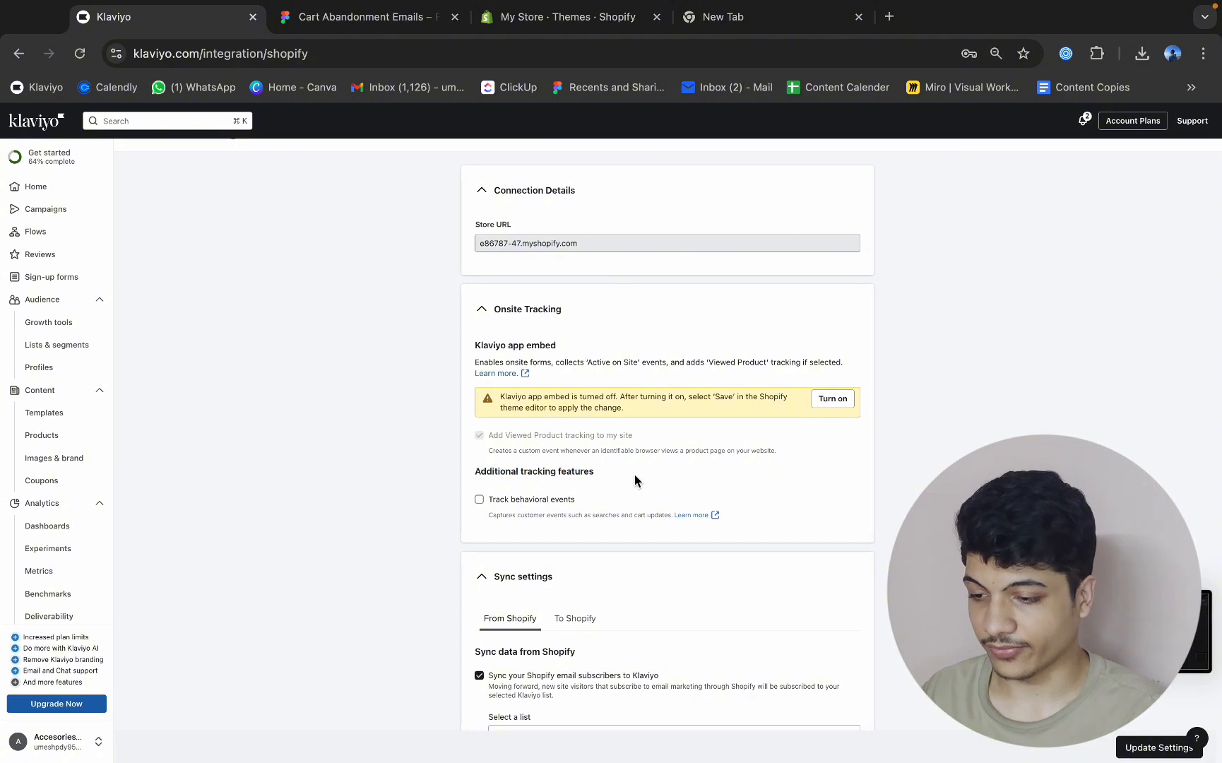
click(479, 500)
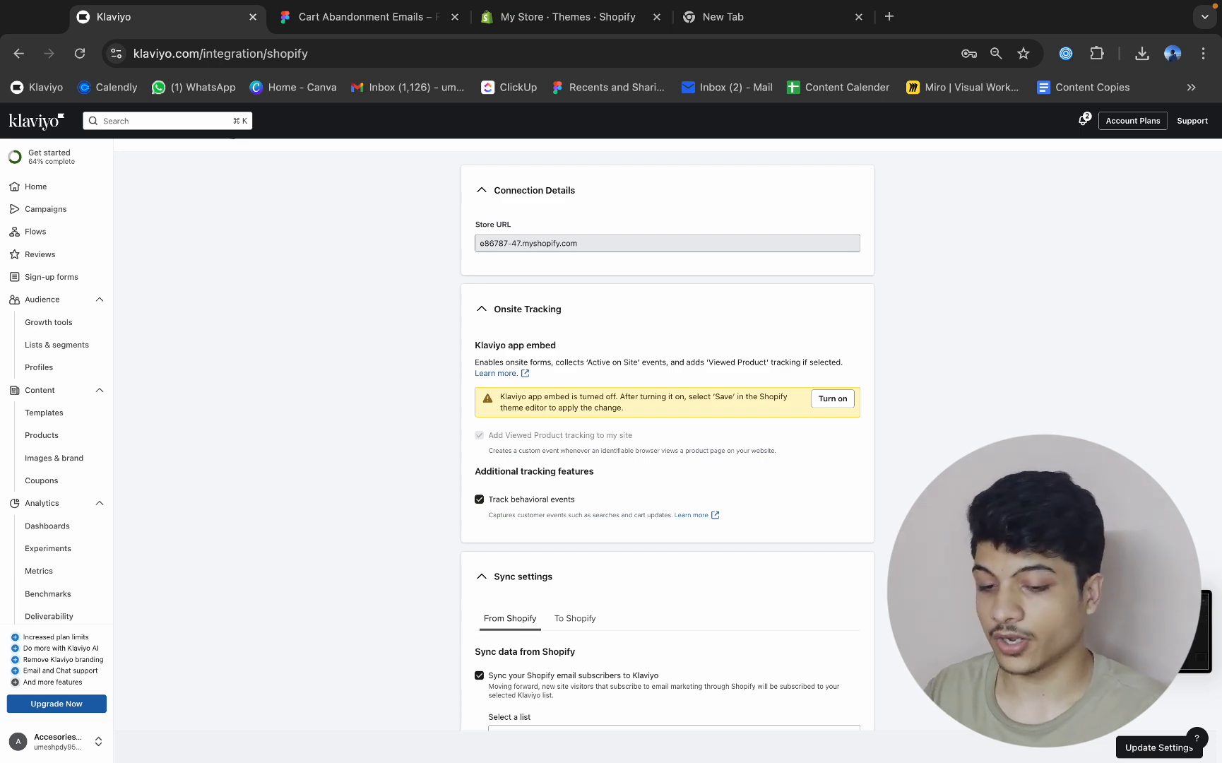
click(1158, 748)
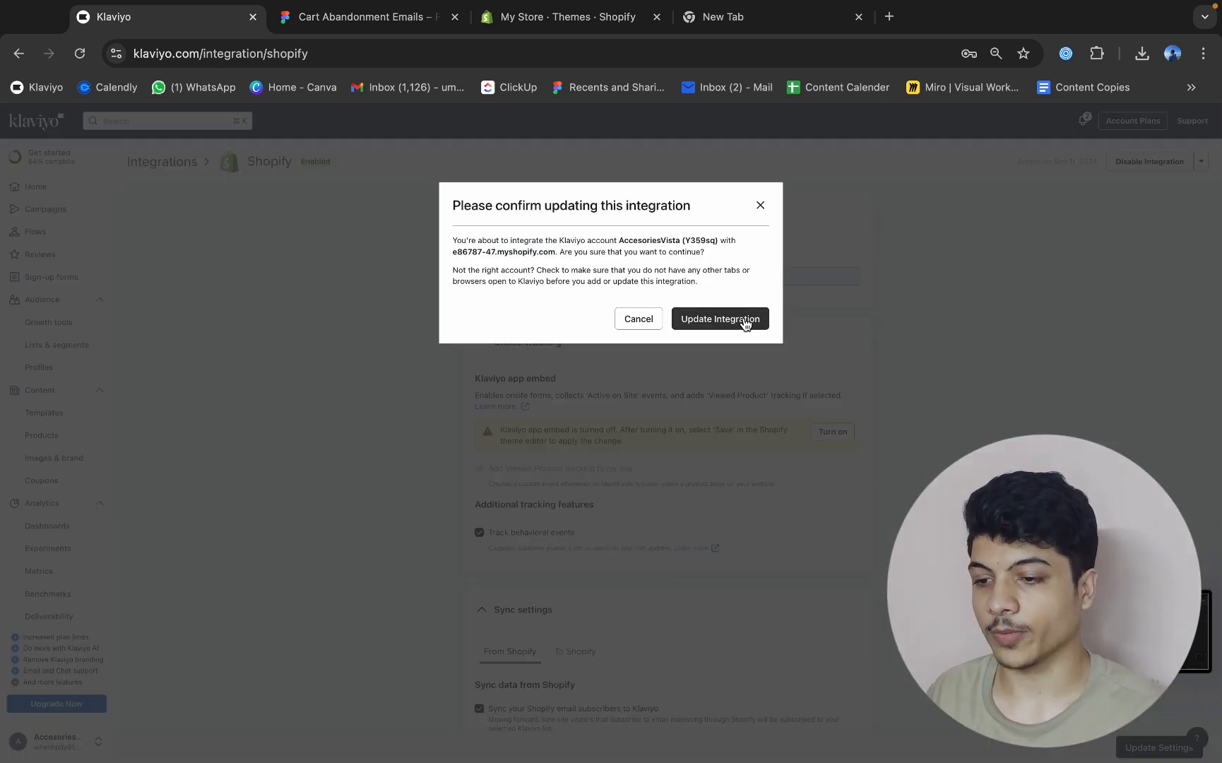
click(745, 322)
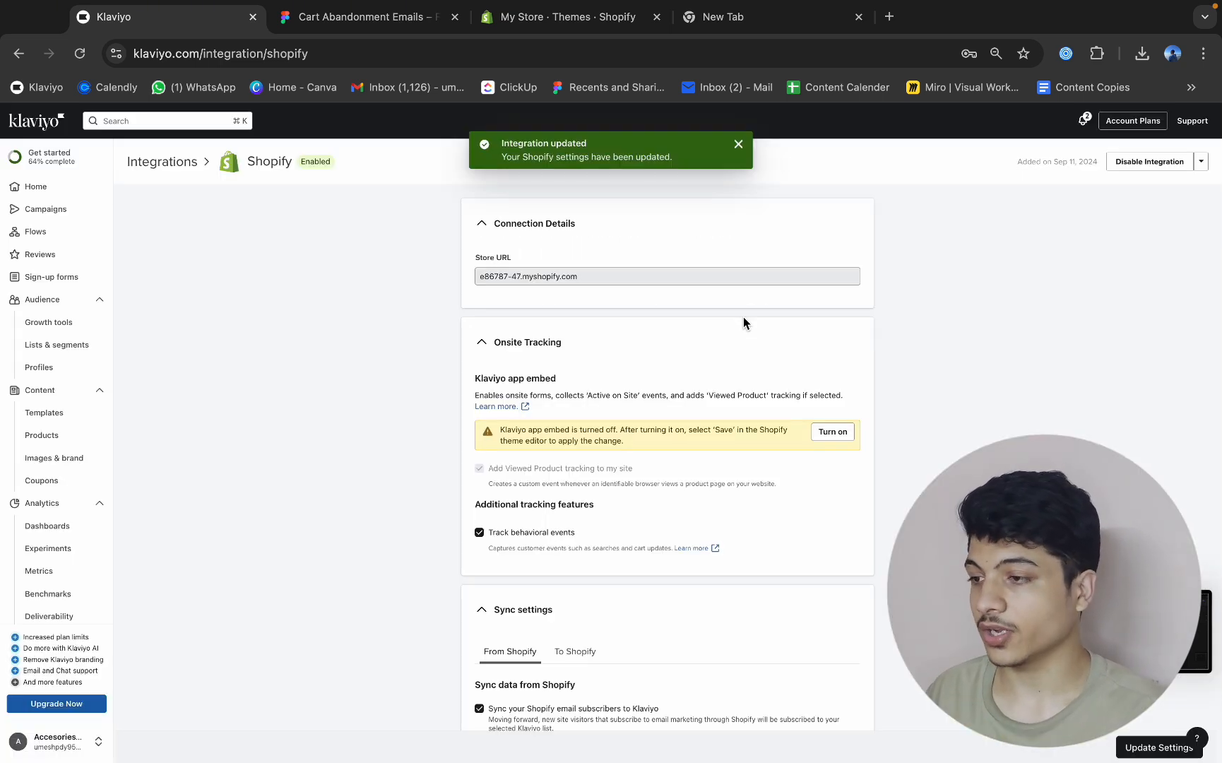
Create a new flow from the Abandoned Cart Reminder template with the Shopify Added to Cart trigger, keeping its default name.
click(87, 227)
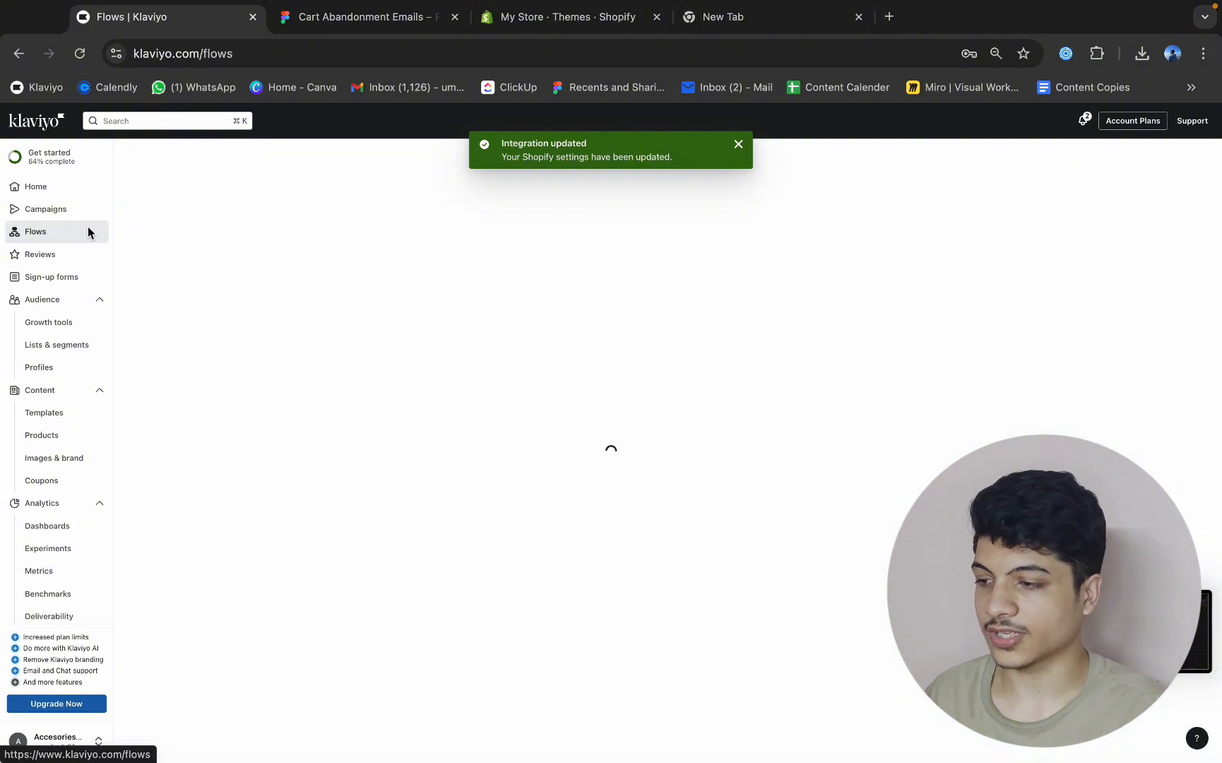
click(1175, 161)
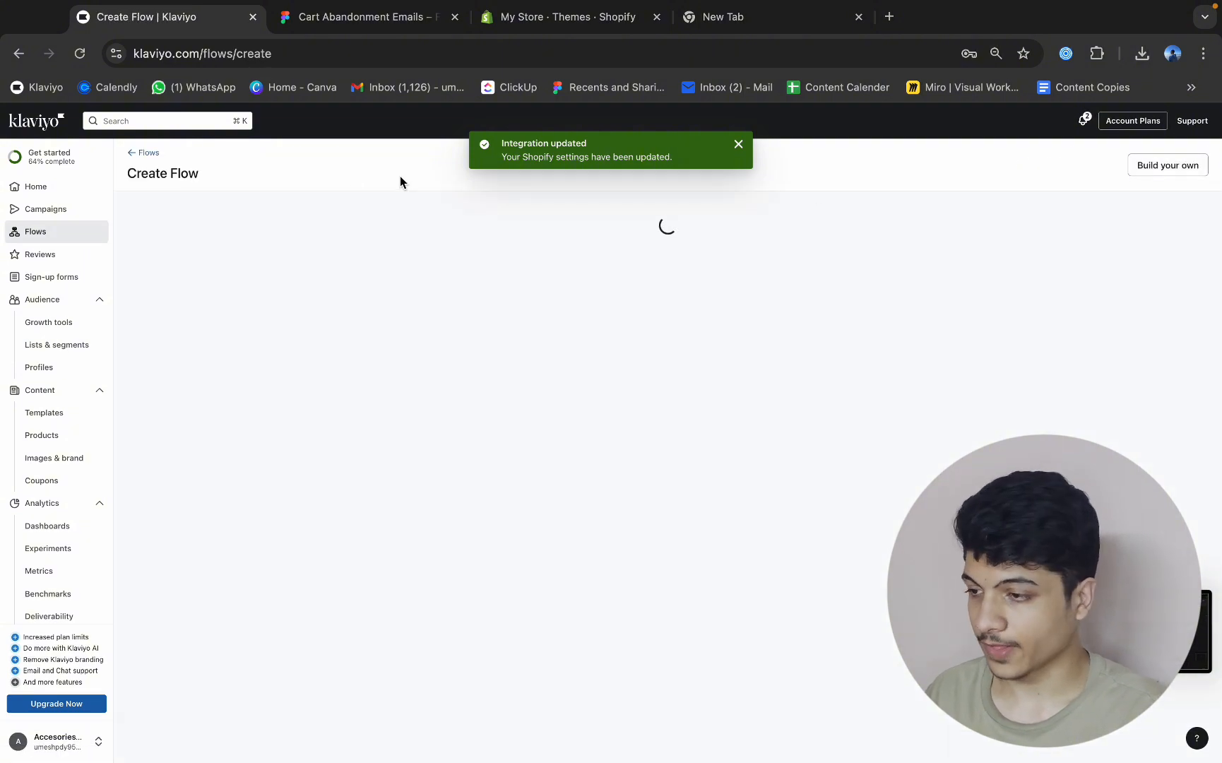
scroll(555, 424, down, 10)
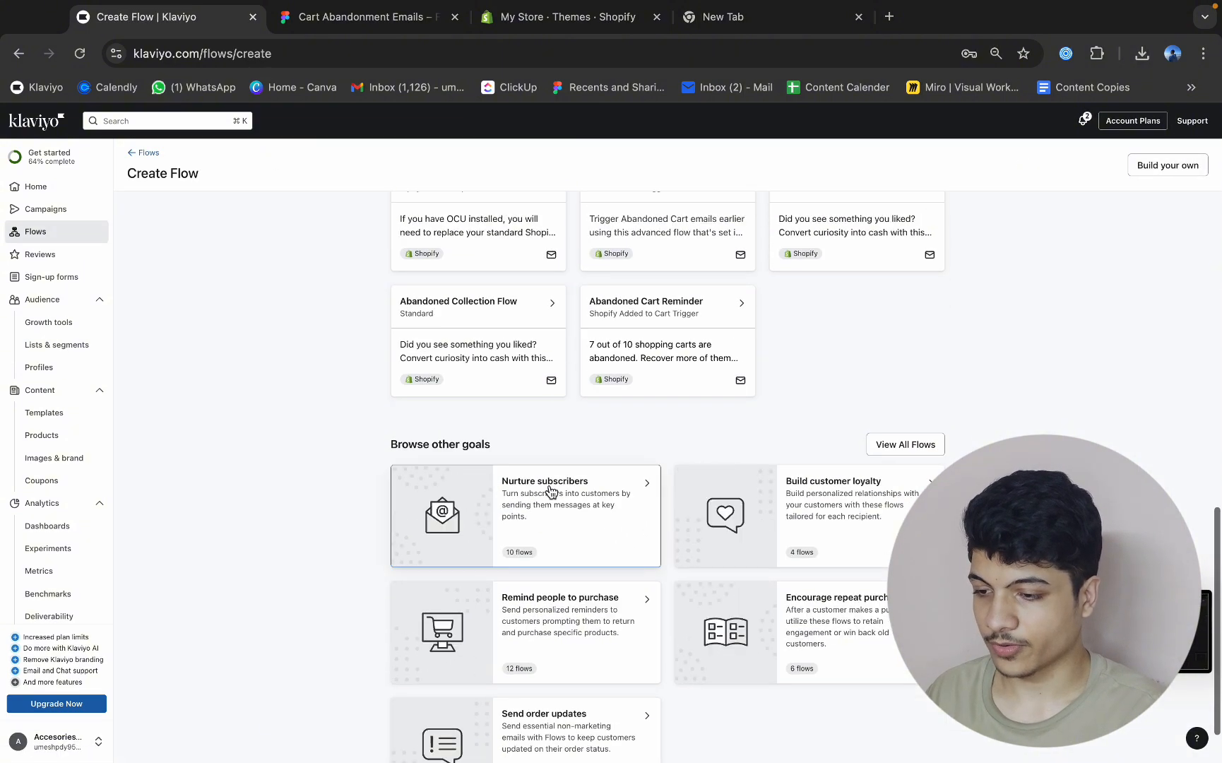
click(606, 365)
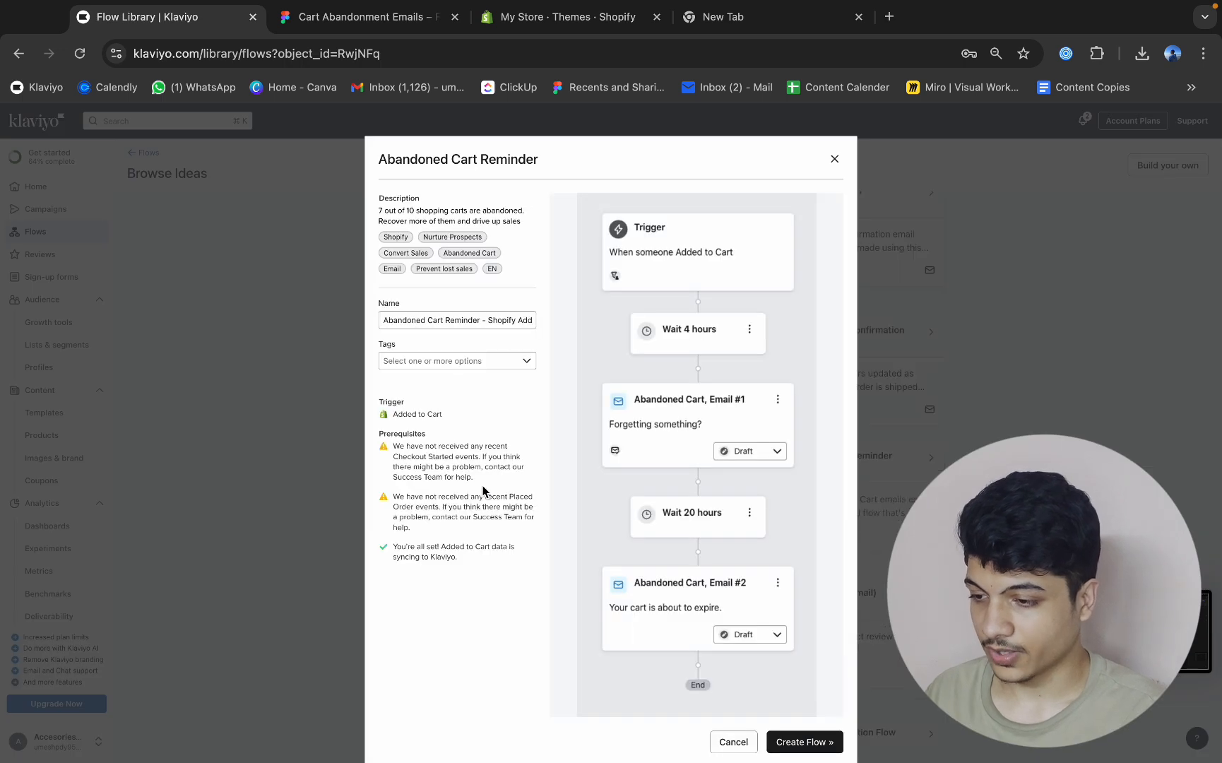
click(804, 742)
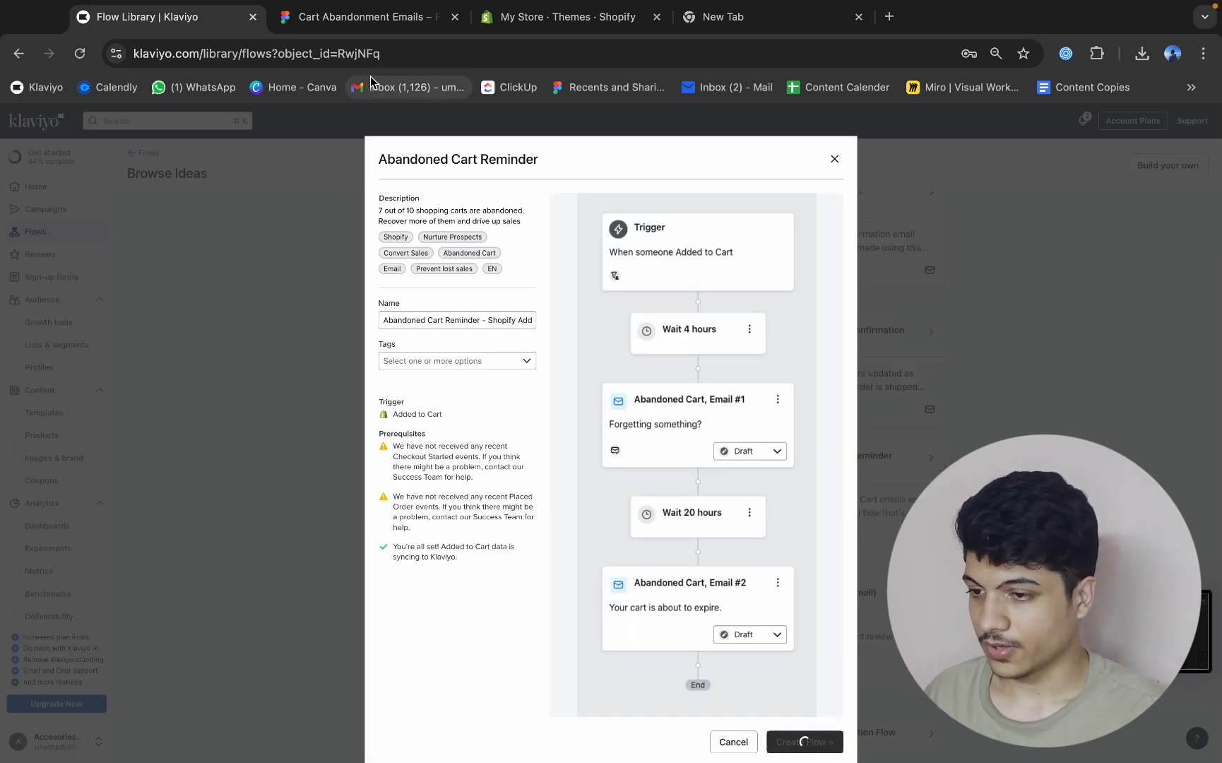
click(417, 21)
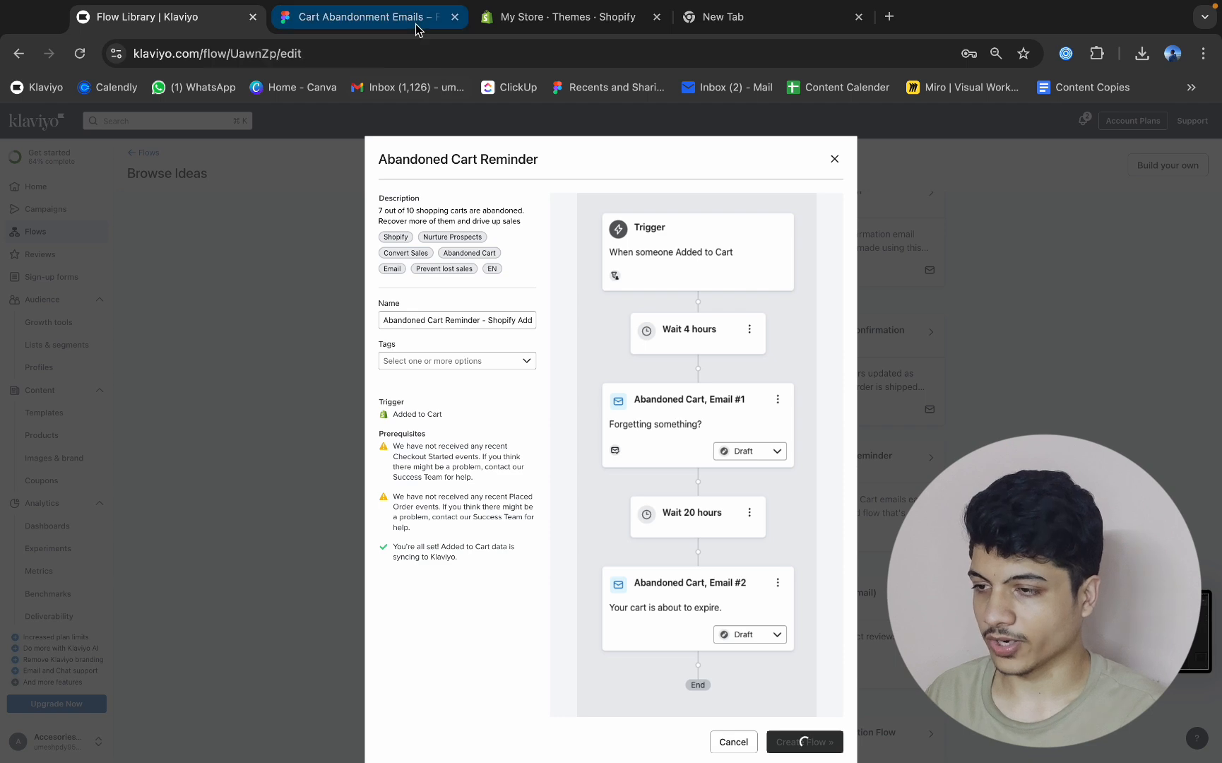
click(205, 25)
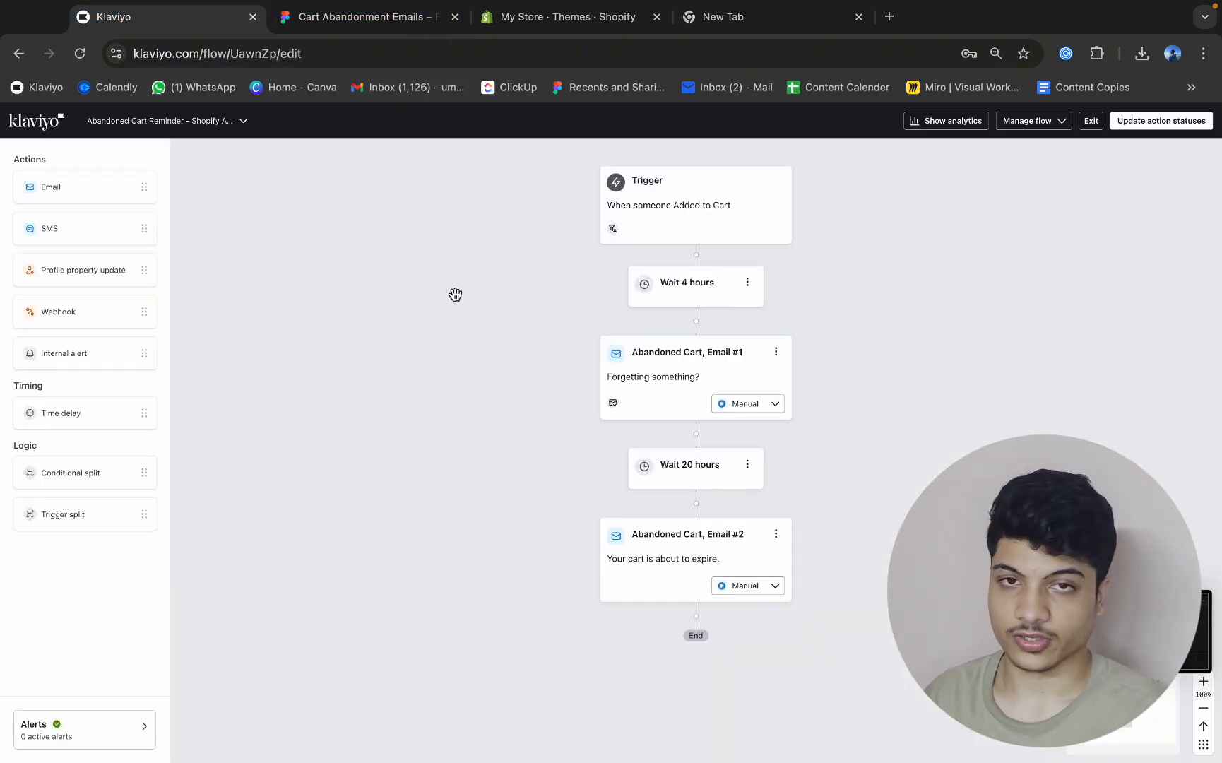
Switch to the Figma plan and examine the A/B testing branches and the trigger and content notes for the three emails.
click(384, 10)
scroll(388, 318, up, 5)
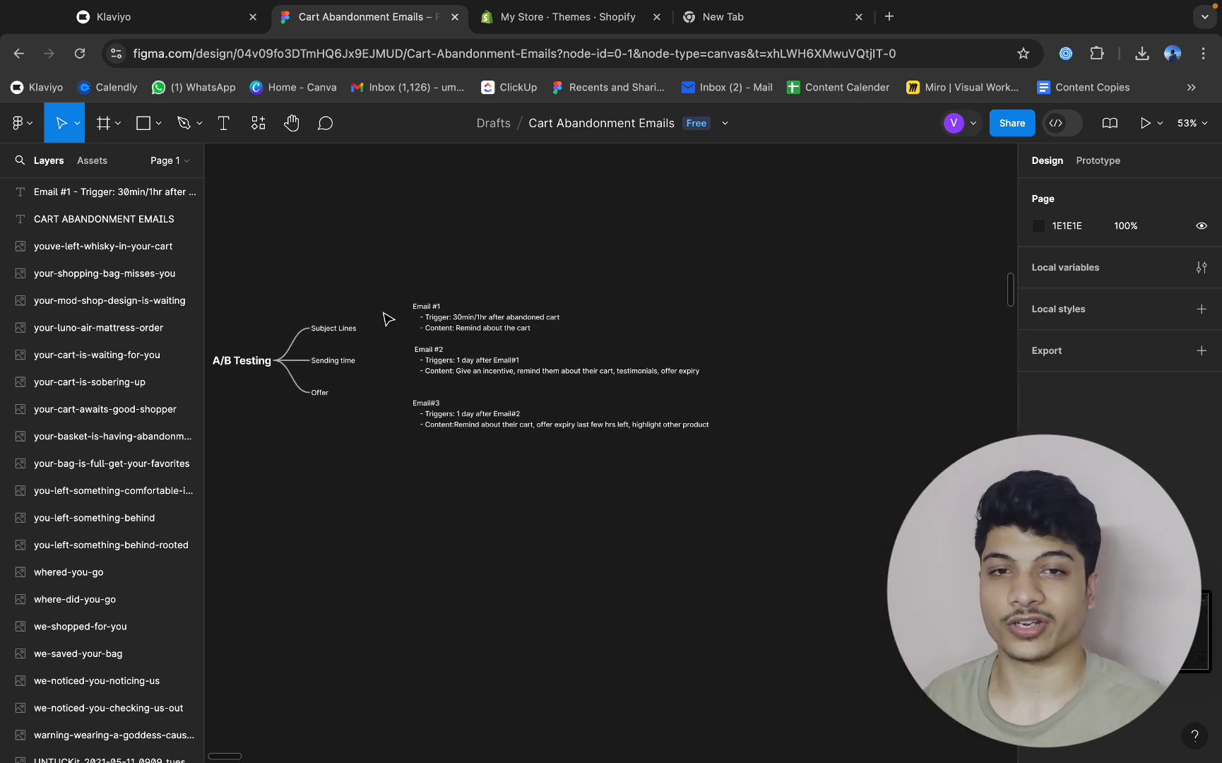
scroll(388, 318, left, 2)
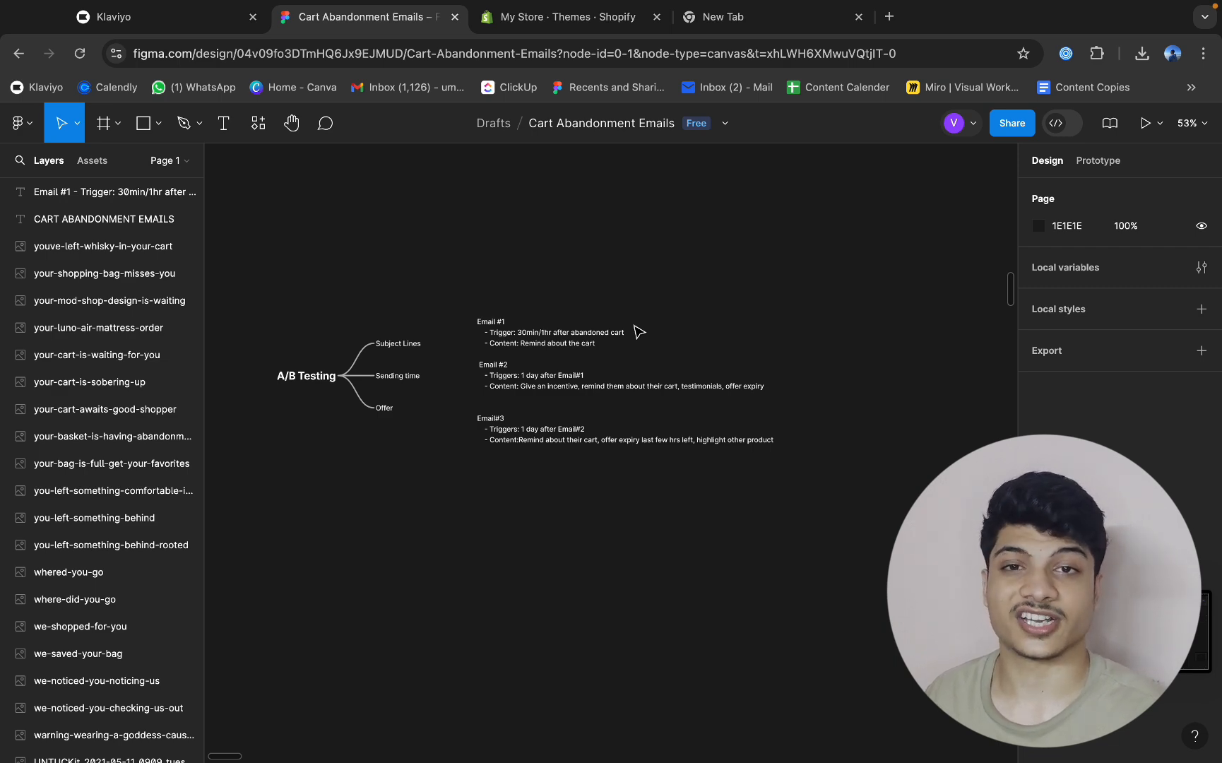
scroll(422, 330, up, 5)
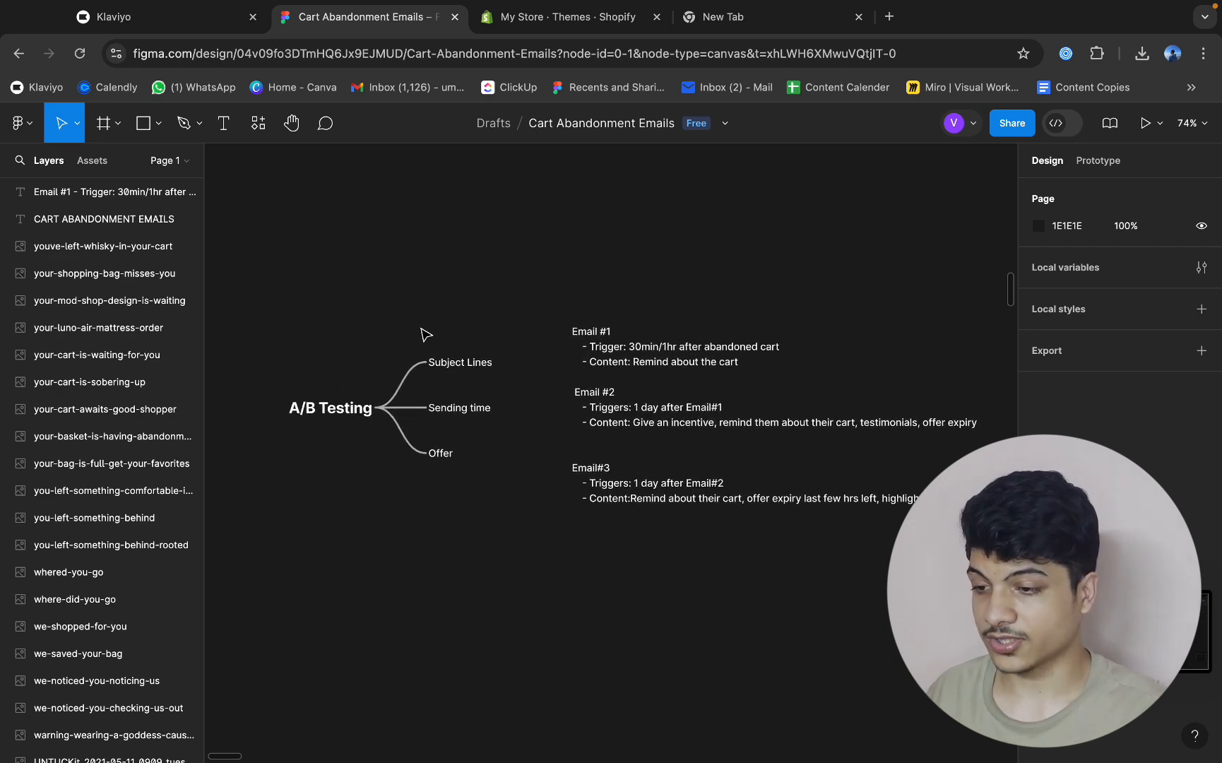
scroll(592, 306, down, 1)
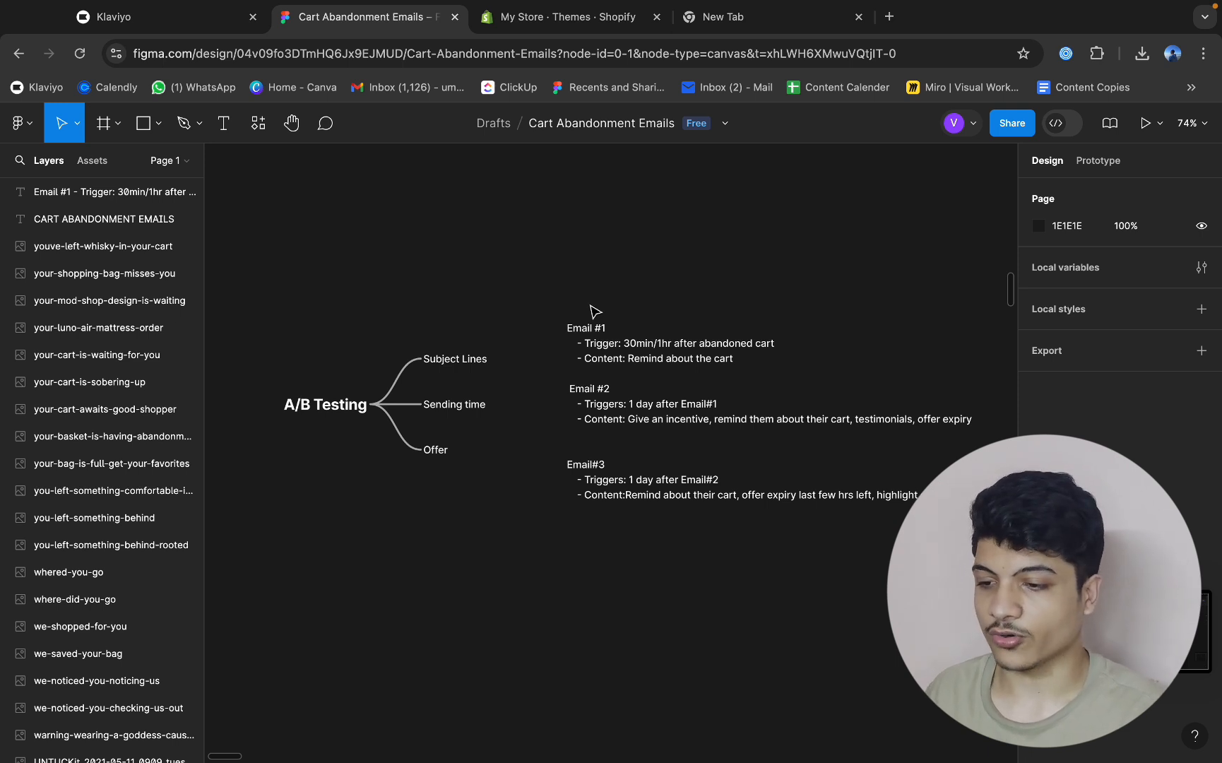
scroll(594, 311, down, 1)
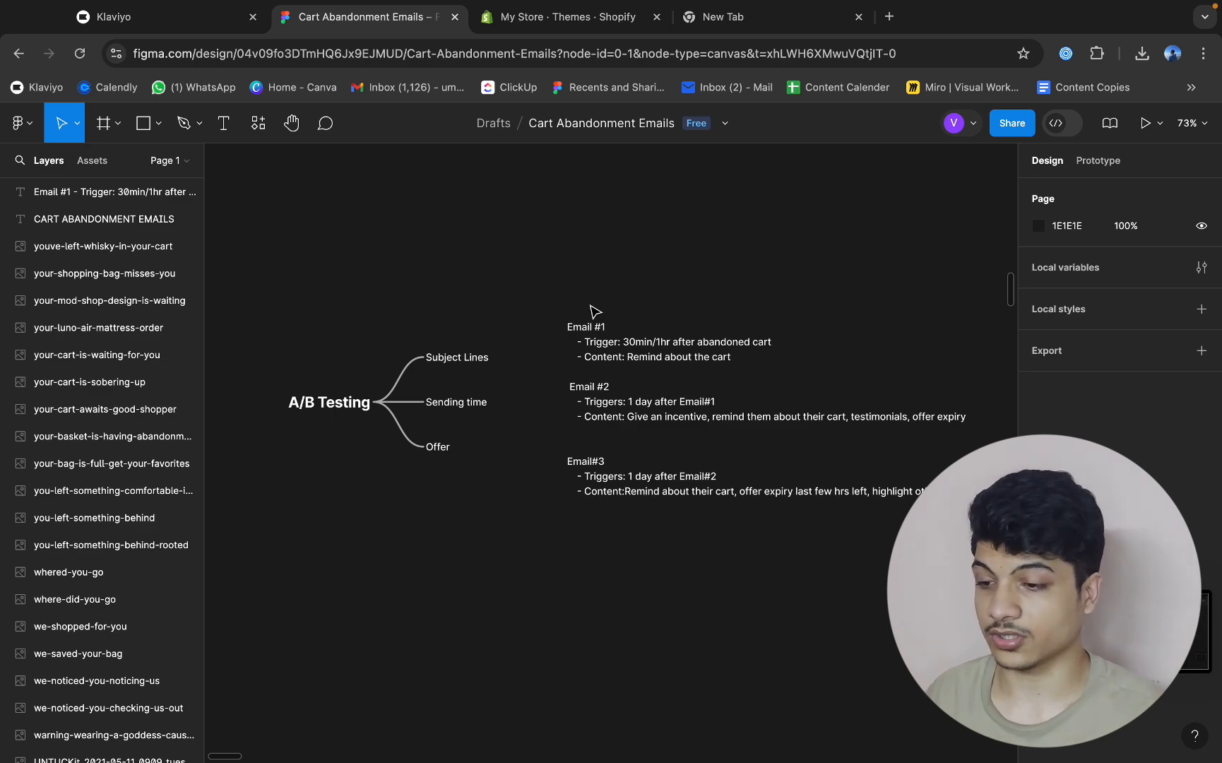
scroll(593, 310, up, 3)
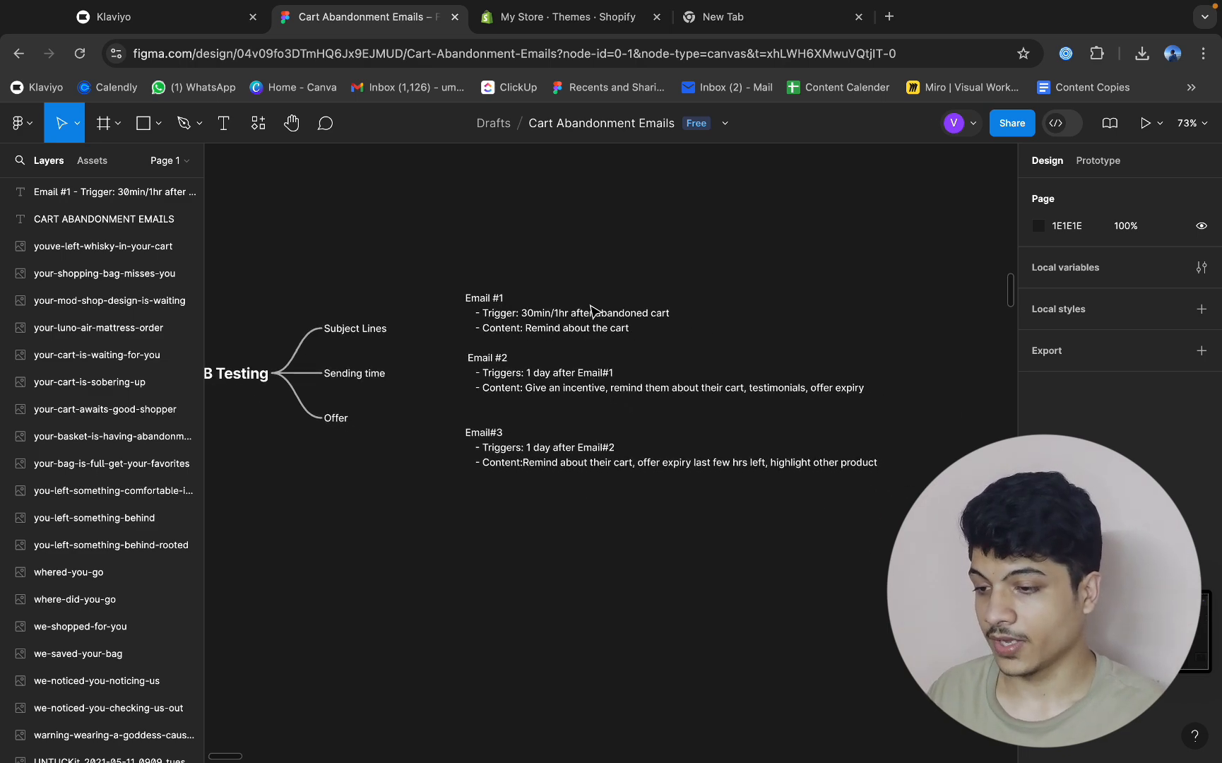
scroll(549, 300, up, 2)
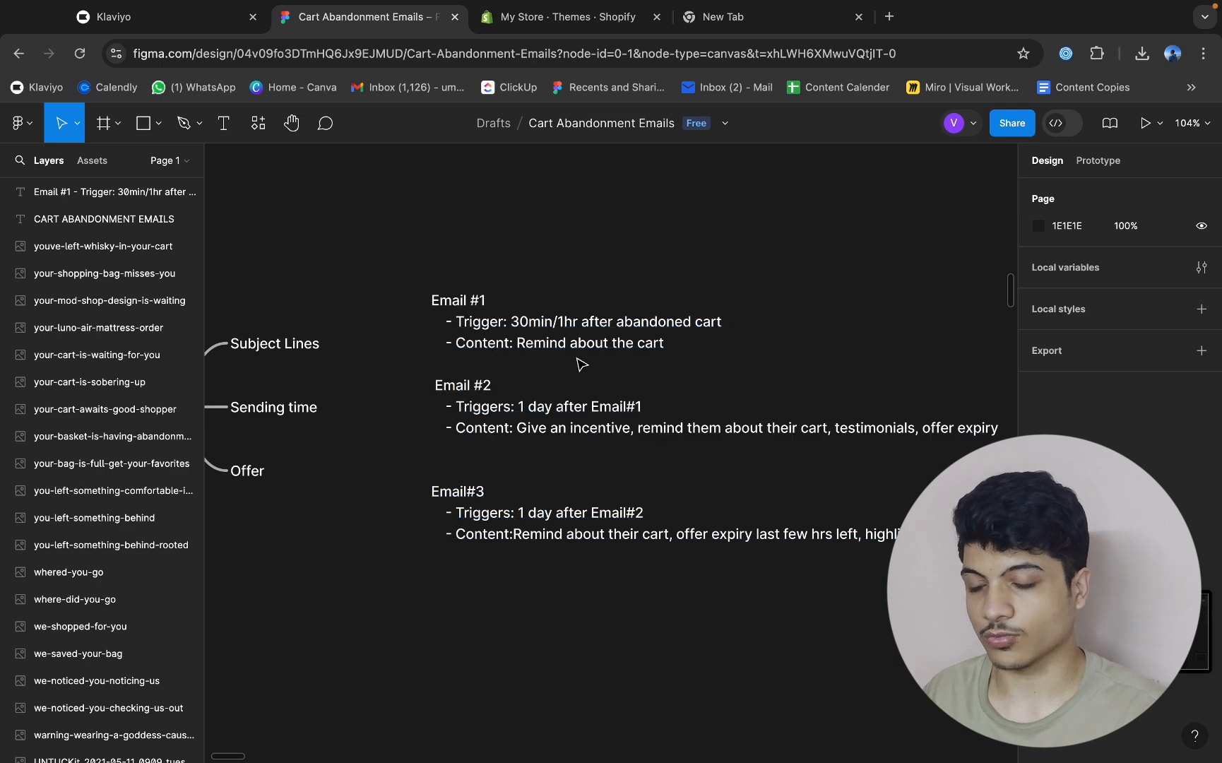
Examine the Cart Abandonment Email#1 design from its header to its footer and return to the email plan notes.
scroll(580, 363, down, 5)
scroll(578, 363, right, 10)
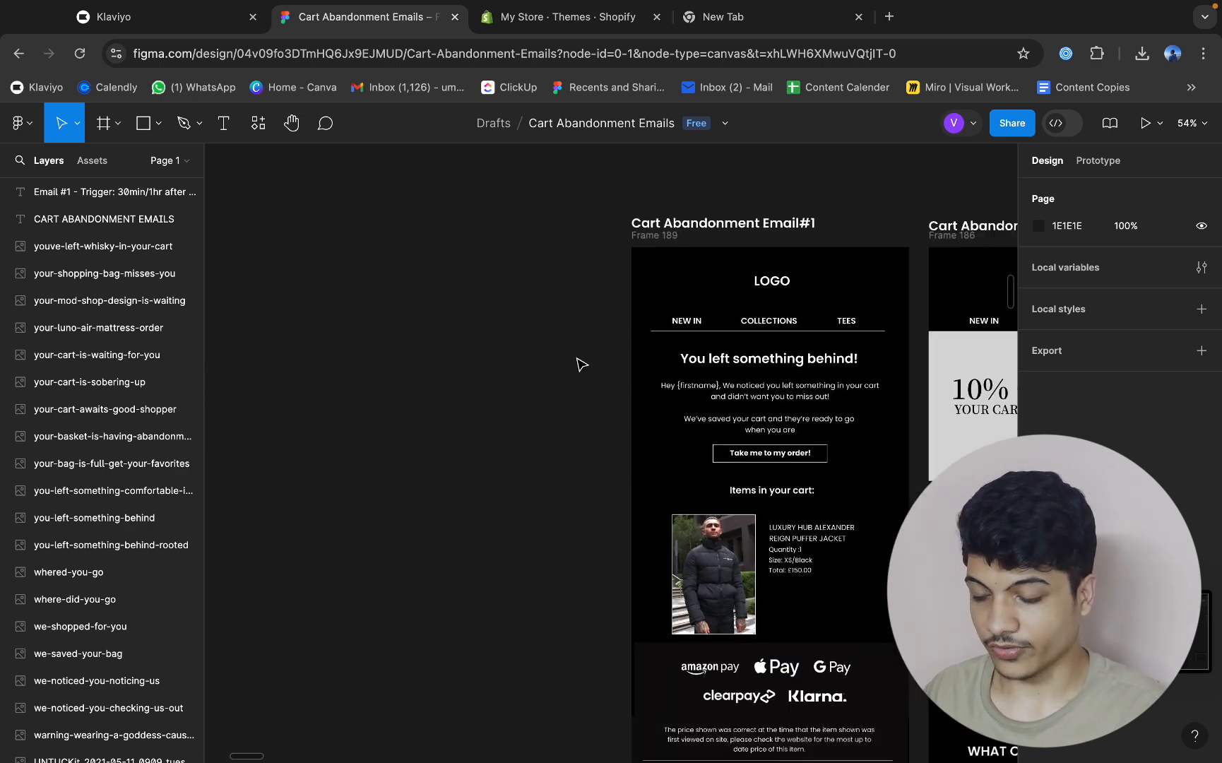
scroll(681, 418, down, 2)
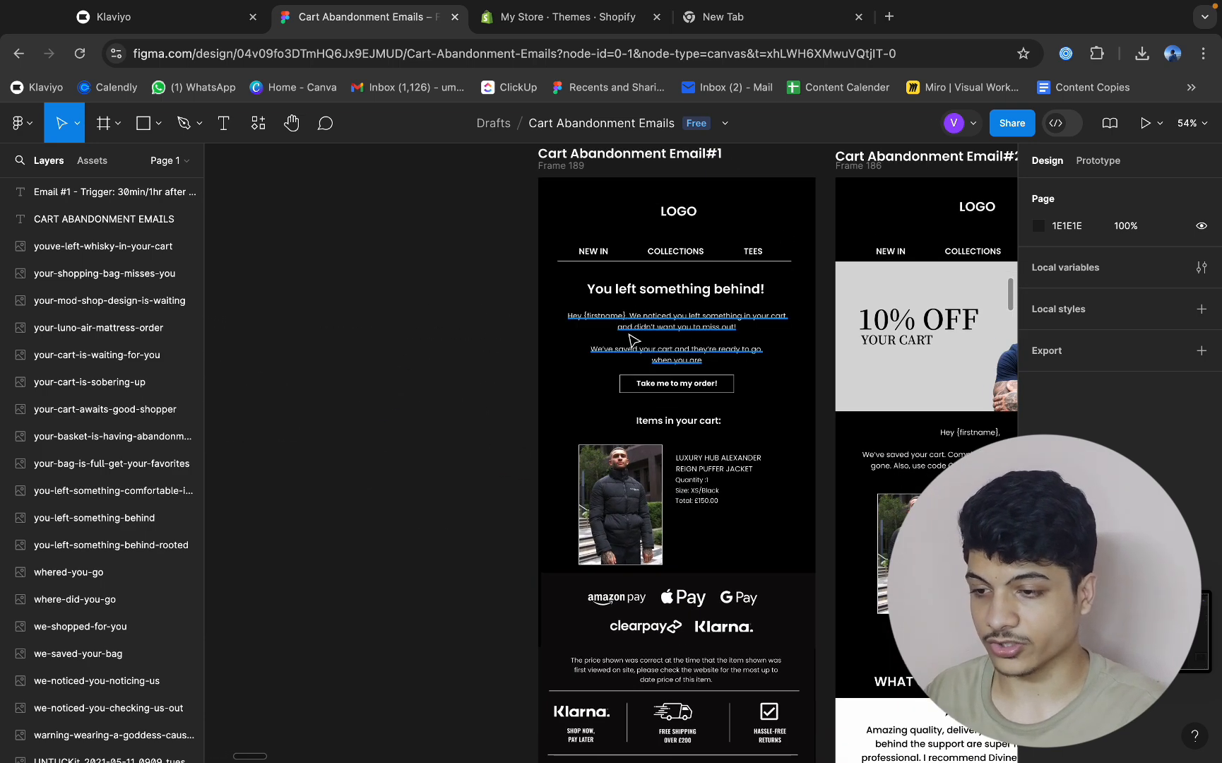
scroll(714, 448, down, 2)
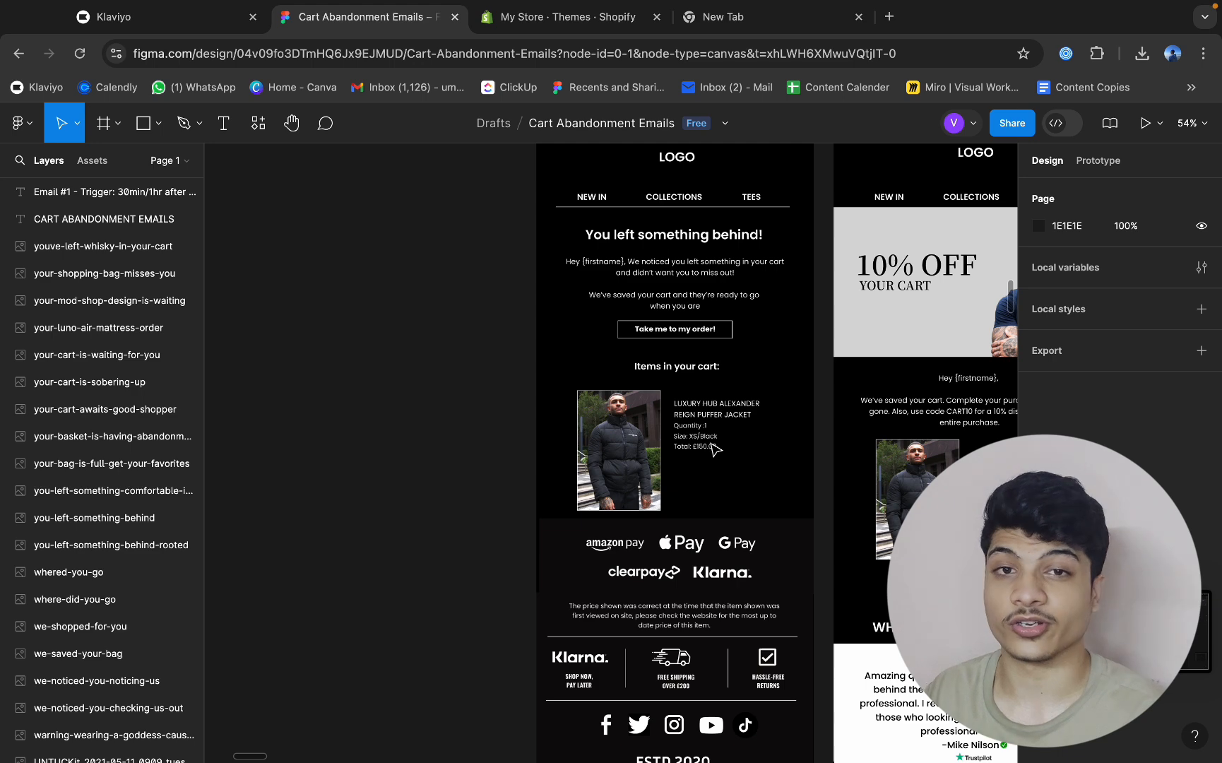
scroll(715, 448, up, 2)
scroll(720, 441, left, 5)
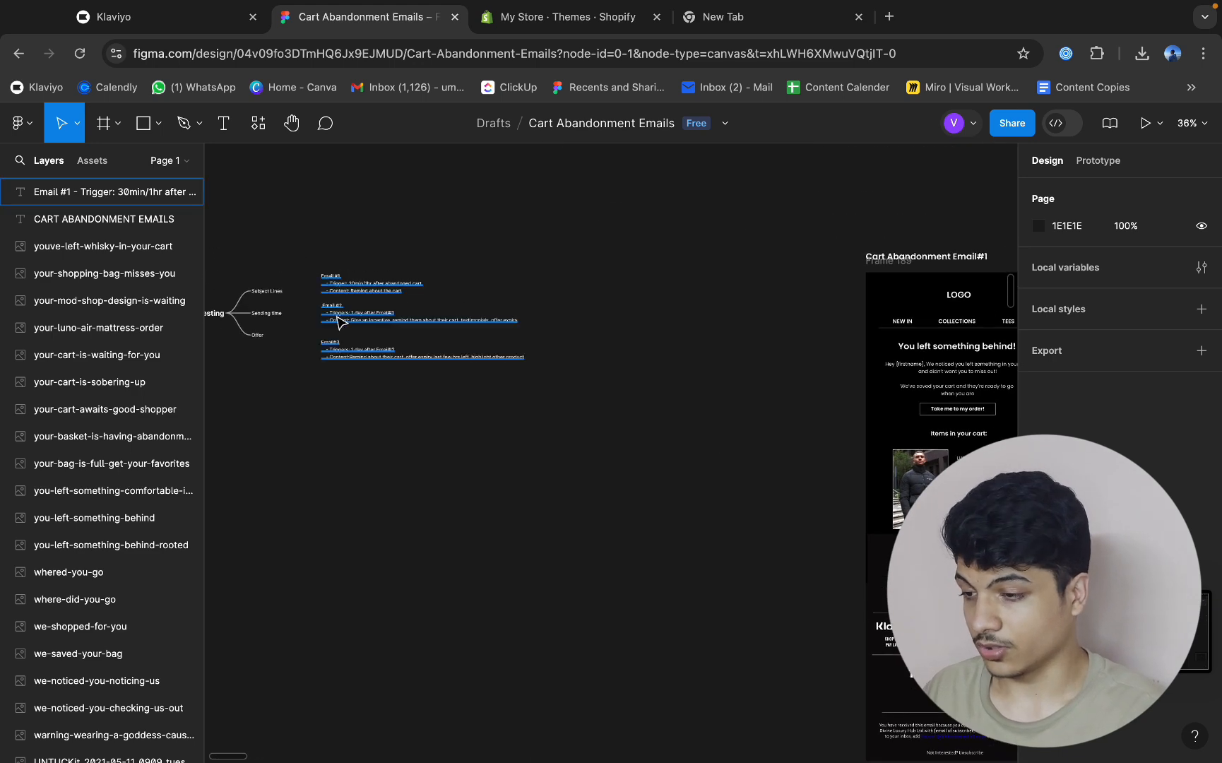
Examine the Email #2 trigger and content notes and the Cart Abandonment Email#2 design from its header to its footer.
scroll(334, 320, up, 3)
scroll(337, 320, up, 4)
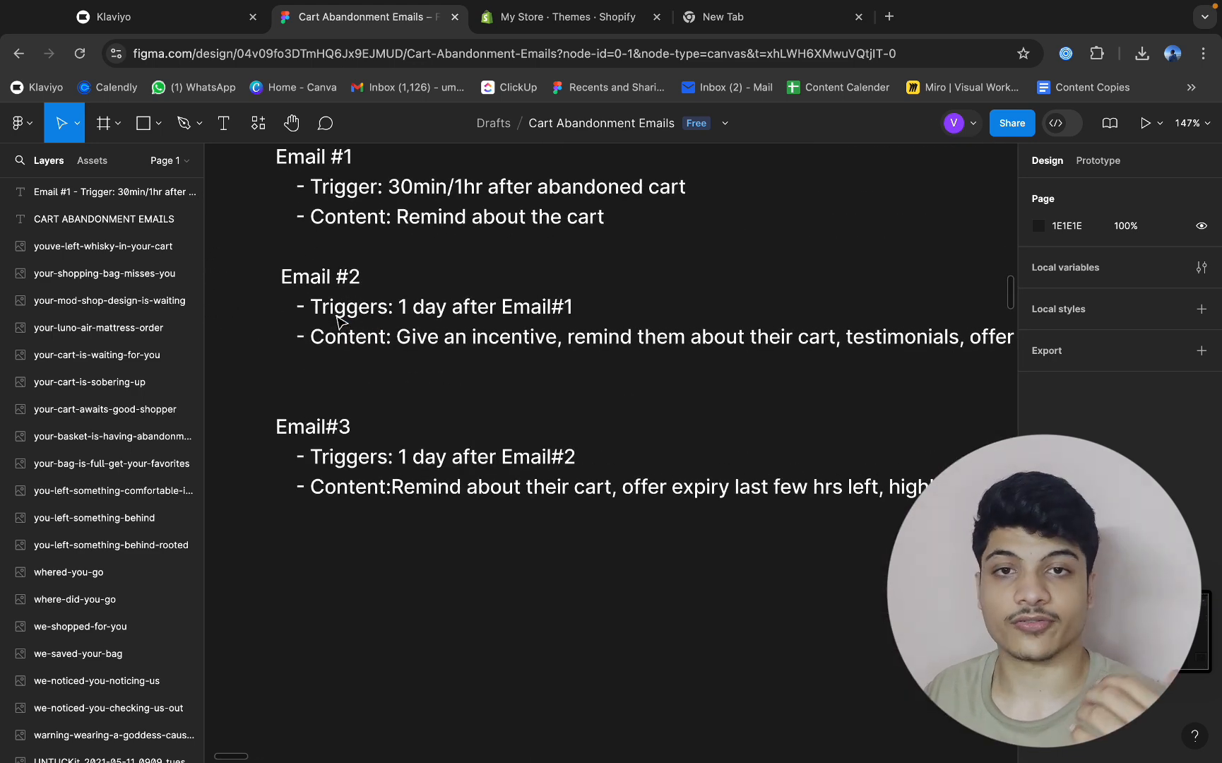
scroll(338, 320, down, 3)
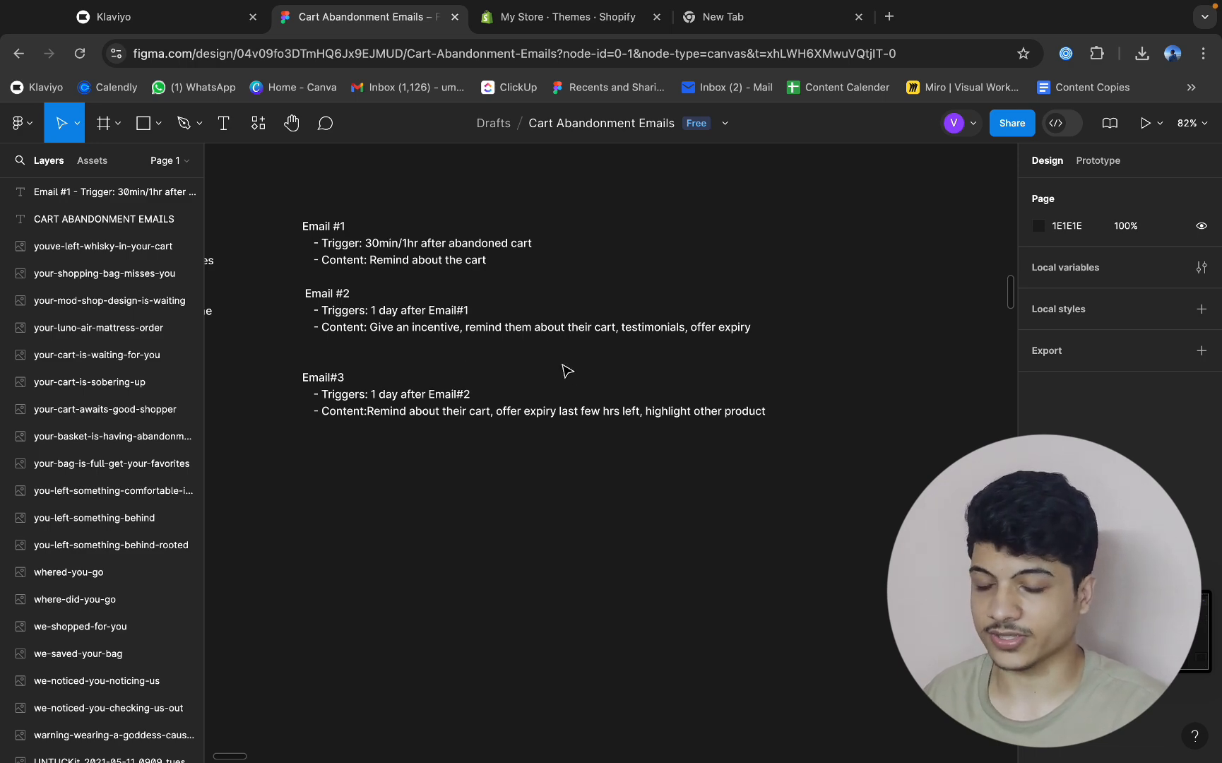
scroll(567, 370, right, 8)
scroll(567, 370, down, 5)
scroll(567, 371, right, 4)
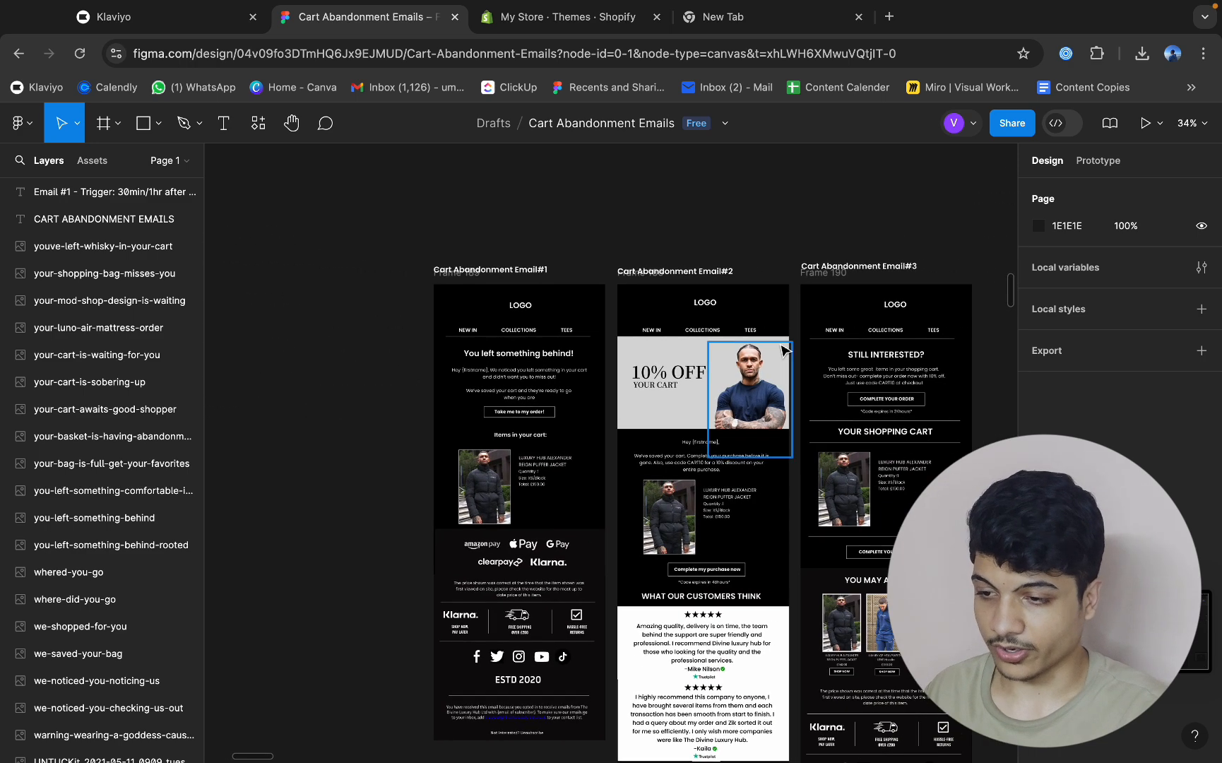
scroll(784, 349, up, 5)
scroll(651, 521, down, 1)
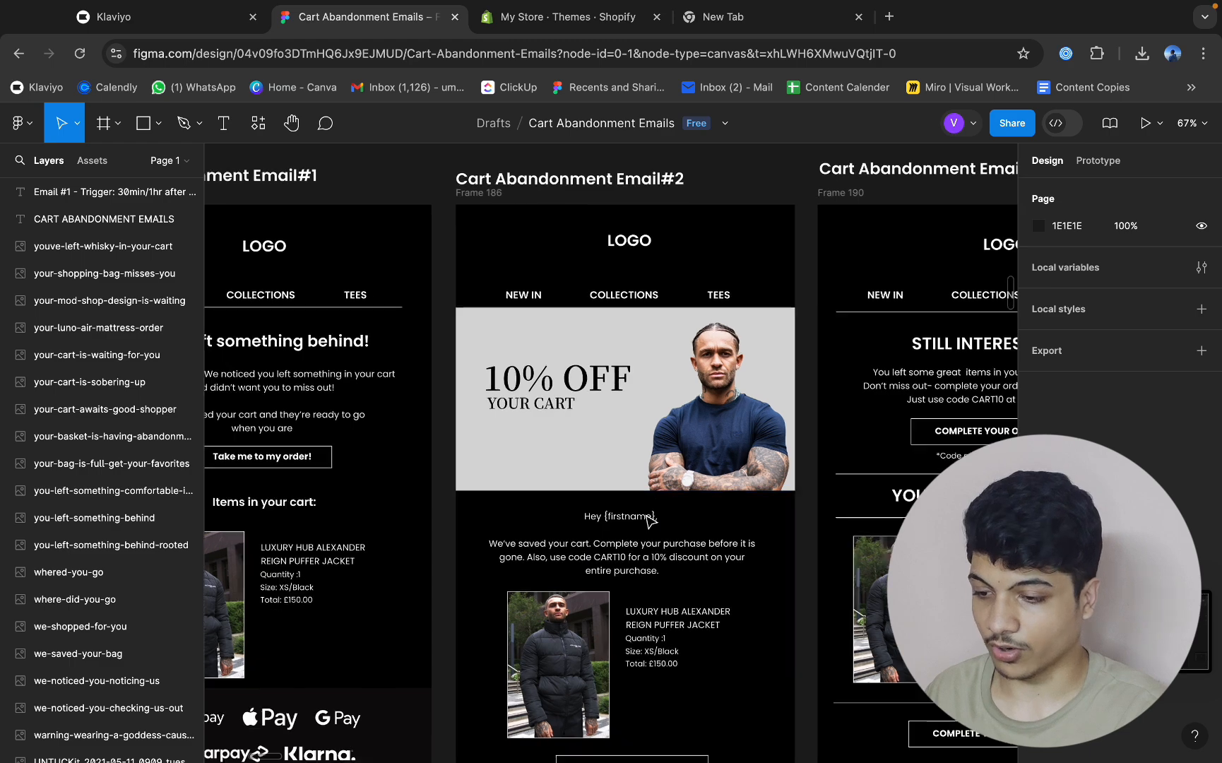
scroll(651, 520, down, 3)
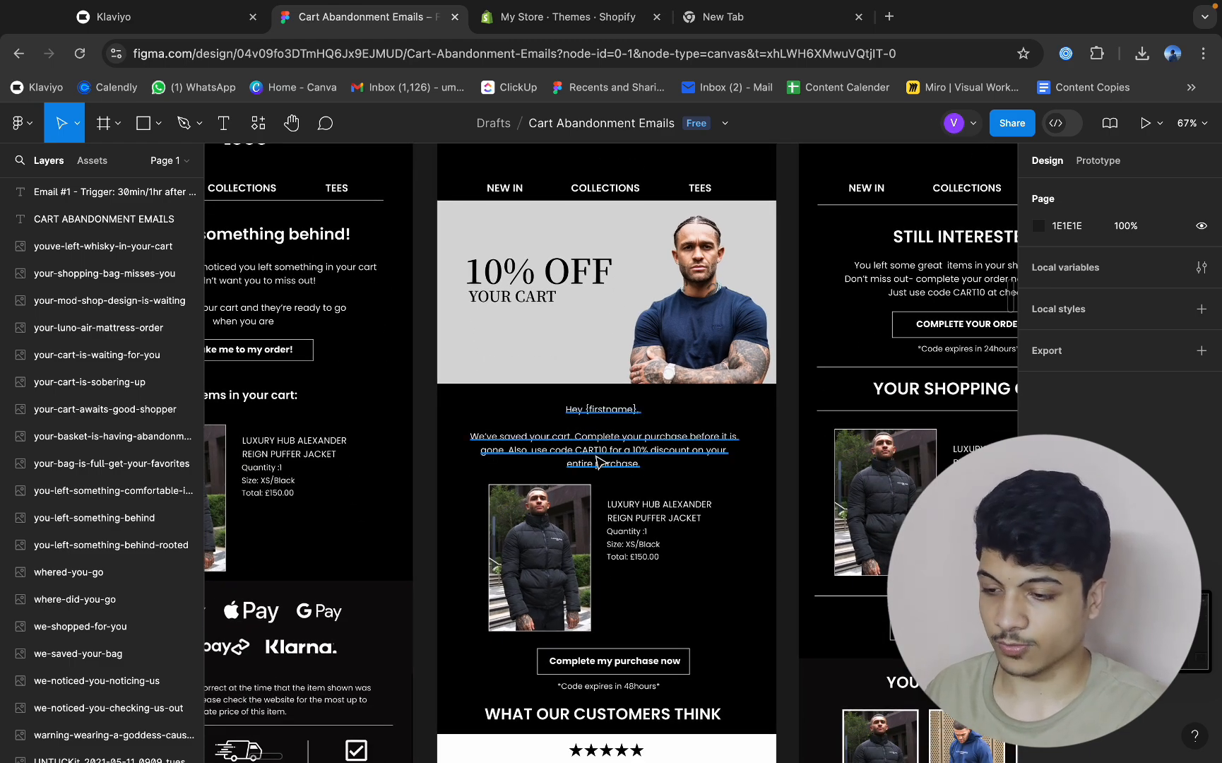
scroll(597, 463, up, 5)
scroll(605, 465, down, 5)
scroll(647, 469, down, 2)
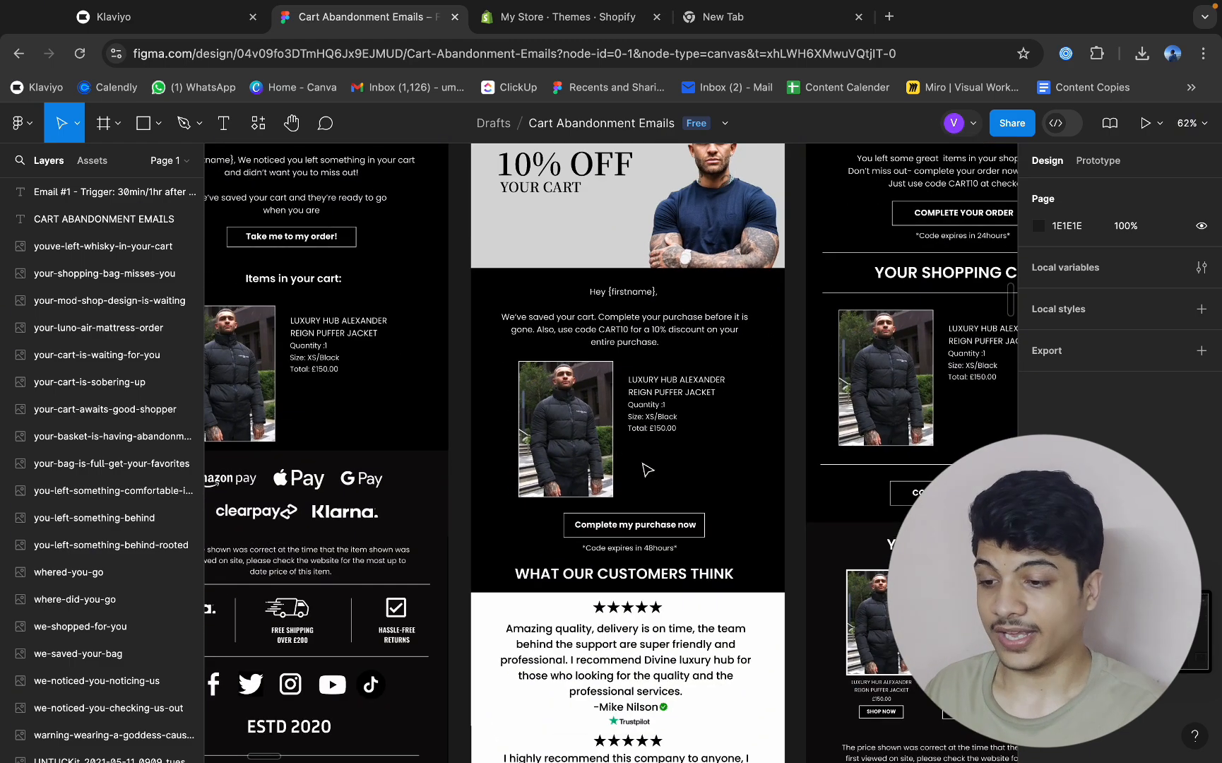
scroll(655, 484, down, 5)
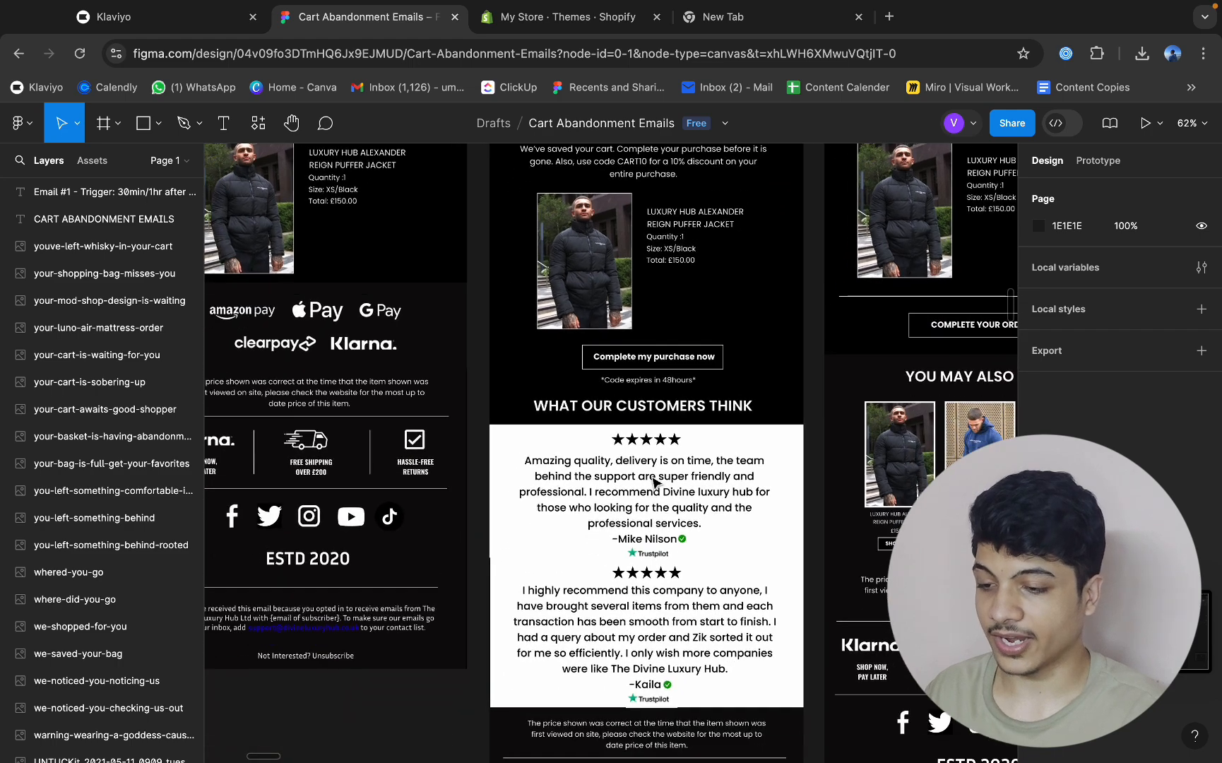
scroll(690, 528, down, 2)
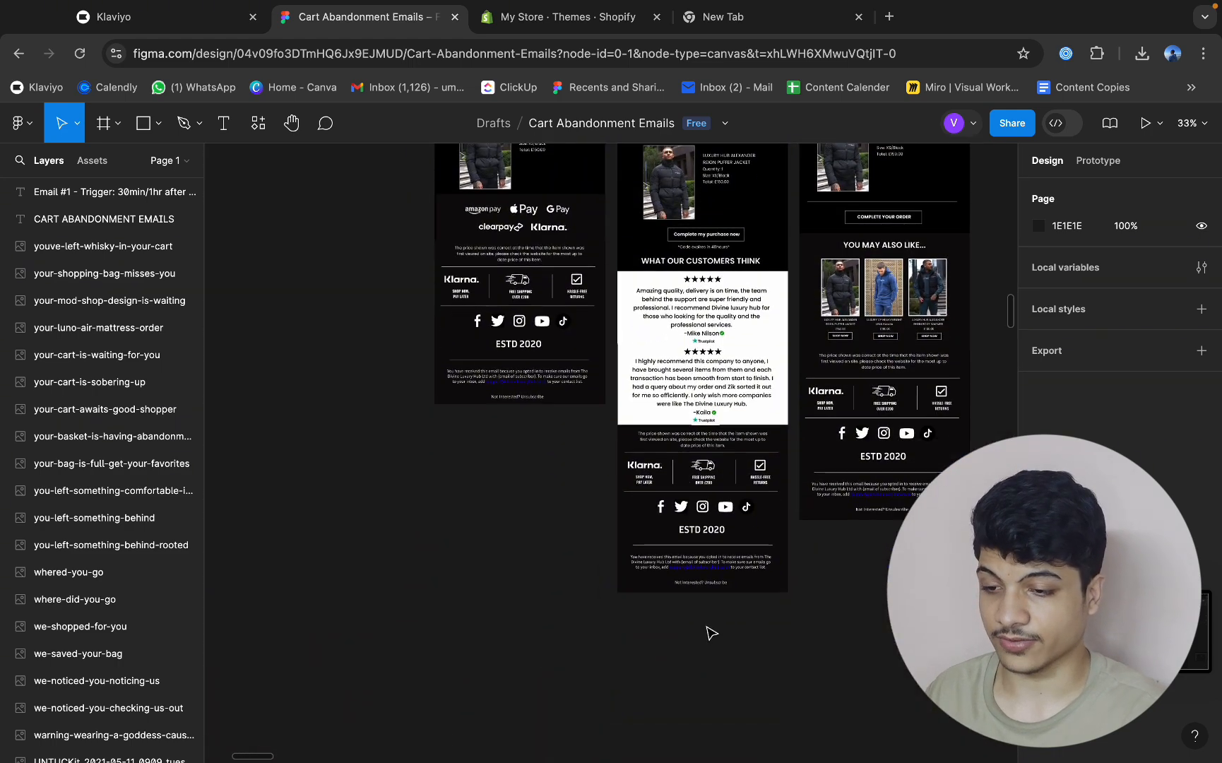
Examine the Email#3 notes and the Cart Abandonment Email#3 design, and return to the A/B testing branches and plan notes.
scroll(710, 633, up, 5)
scroll(709, 633, left, 6)
scroll(464, 383, up, 5)
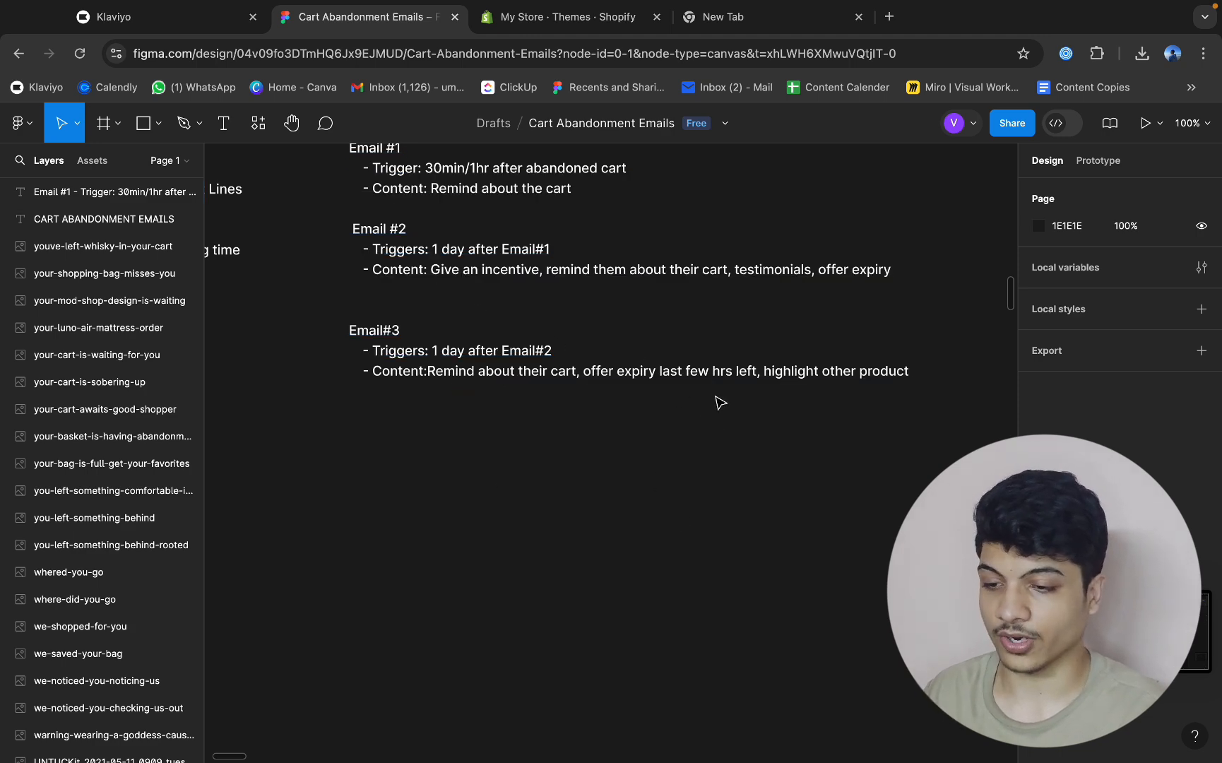
scroll(721, 402, down, 3)
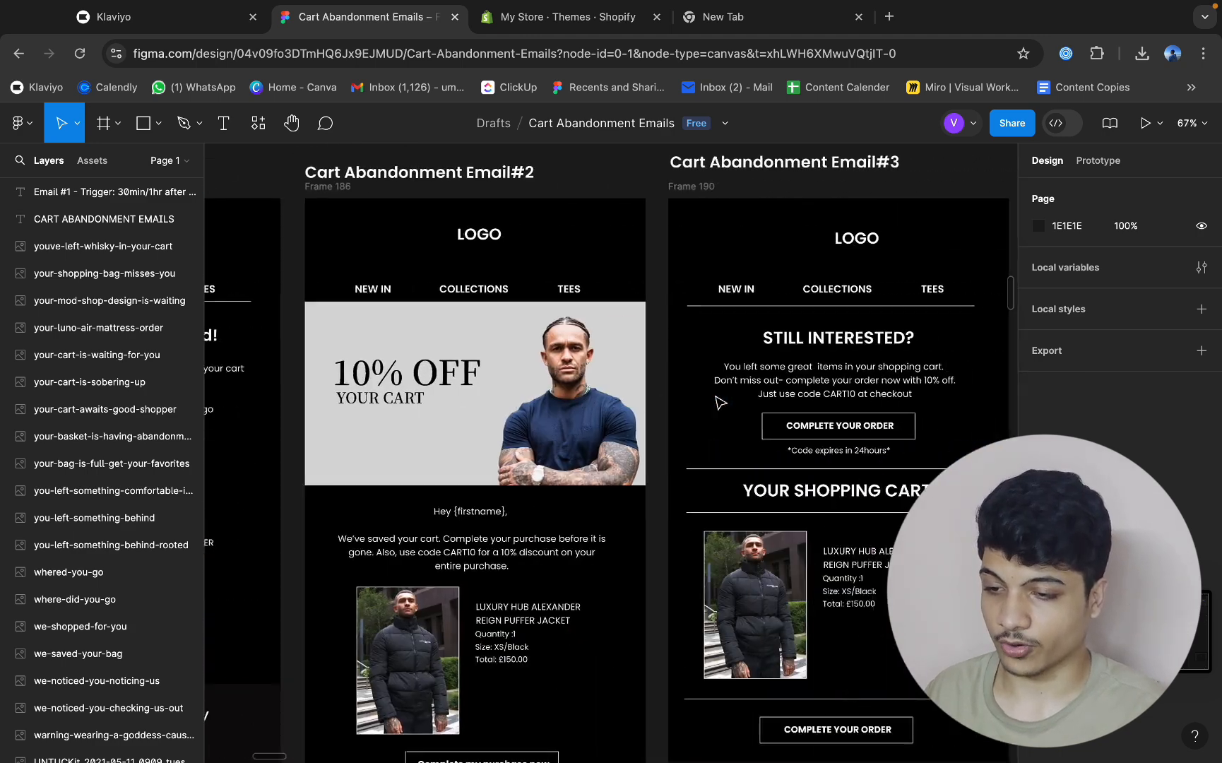
scroll(717, 402, down, 3)
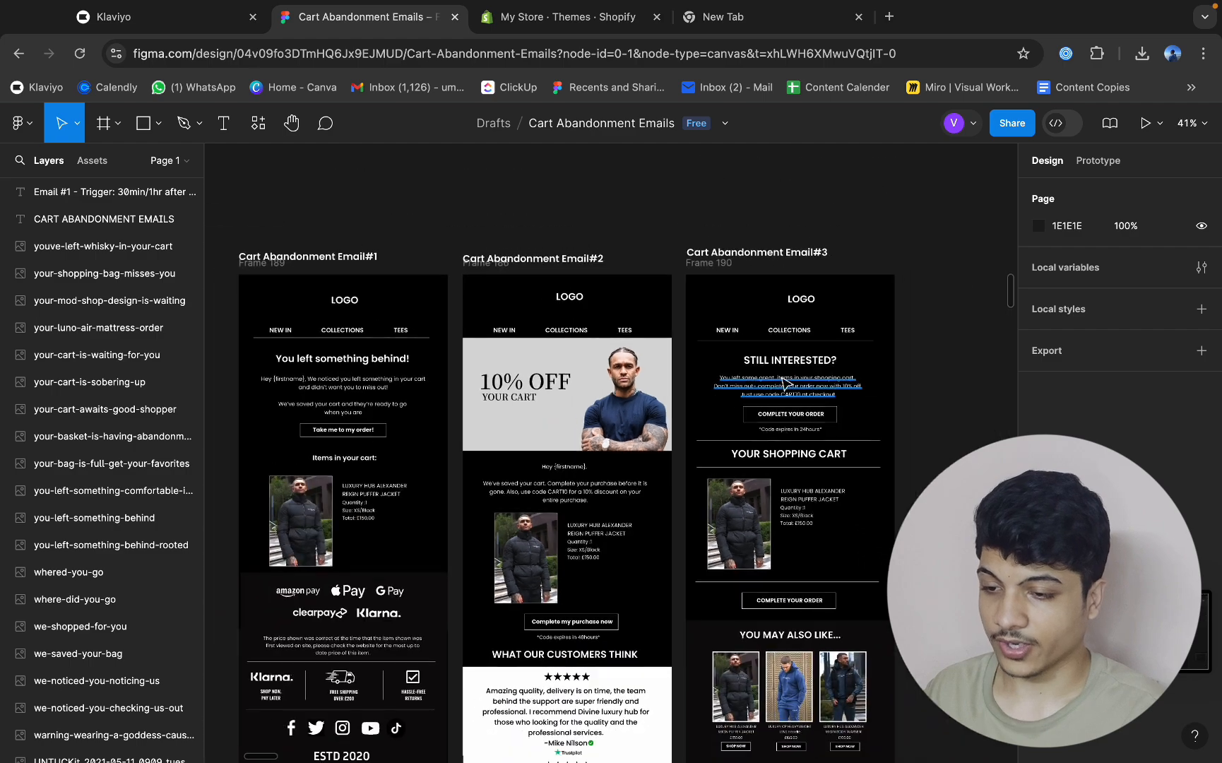
scroll(786, 382, up, 5)
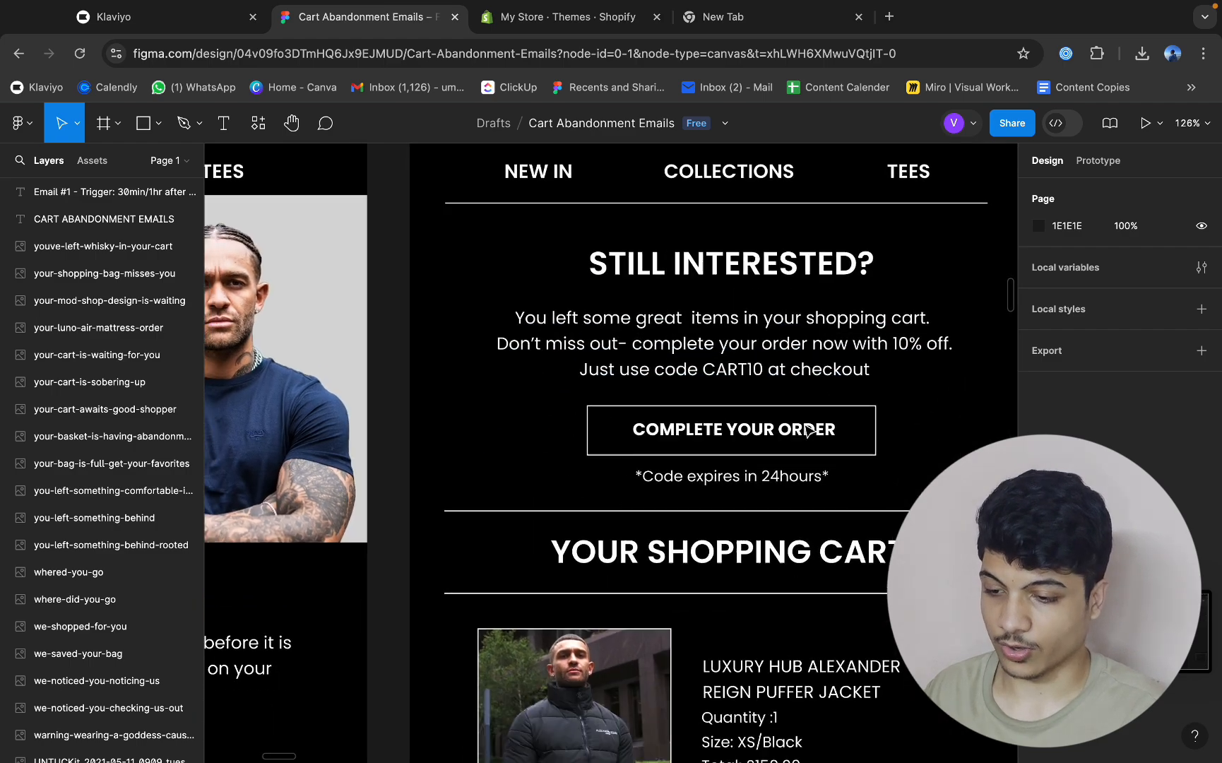
scroll(807, 428, down, 1)
scroll(669, 420, down, 5)
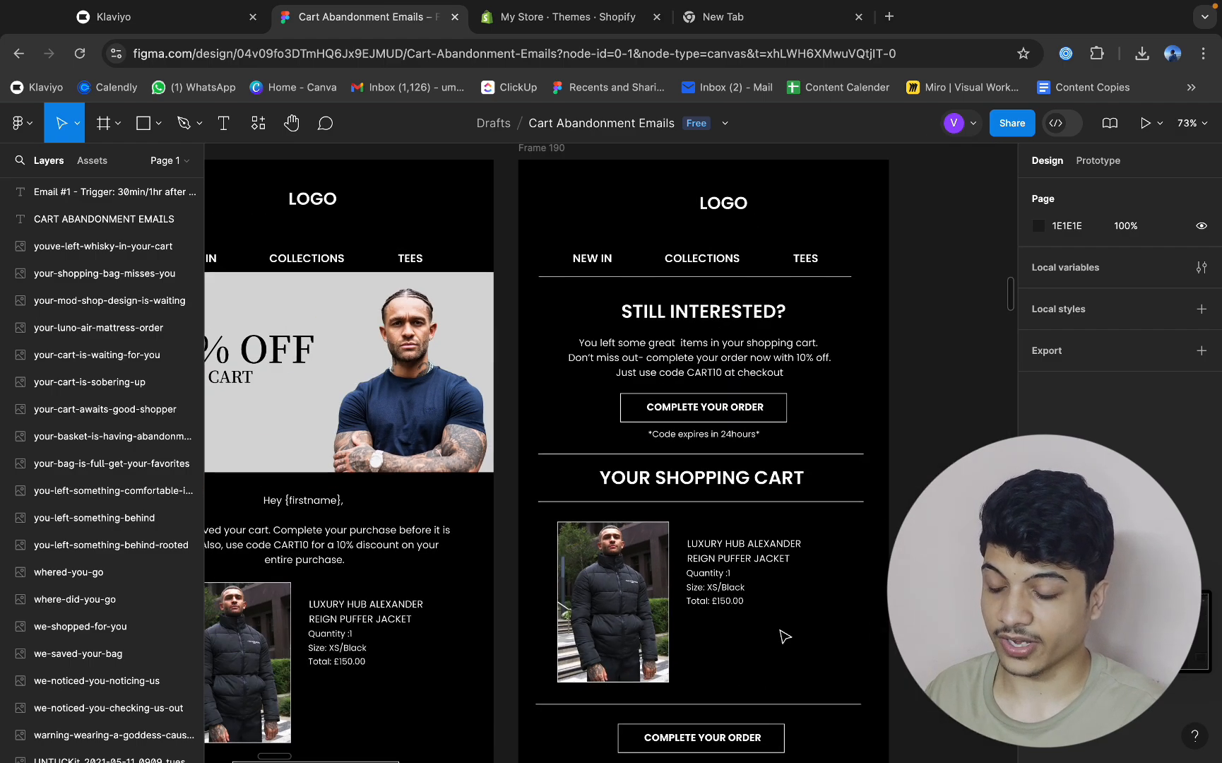
scroll(745, 533, down, 6)
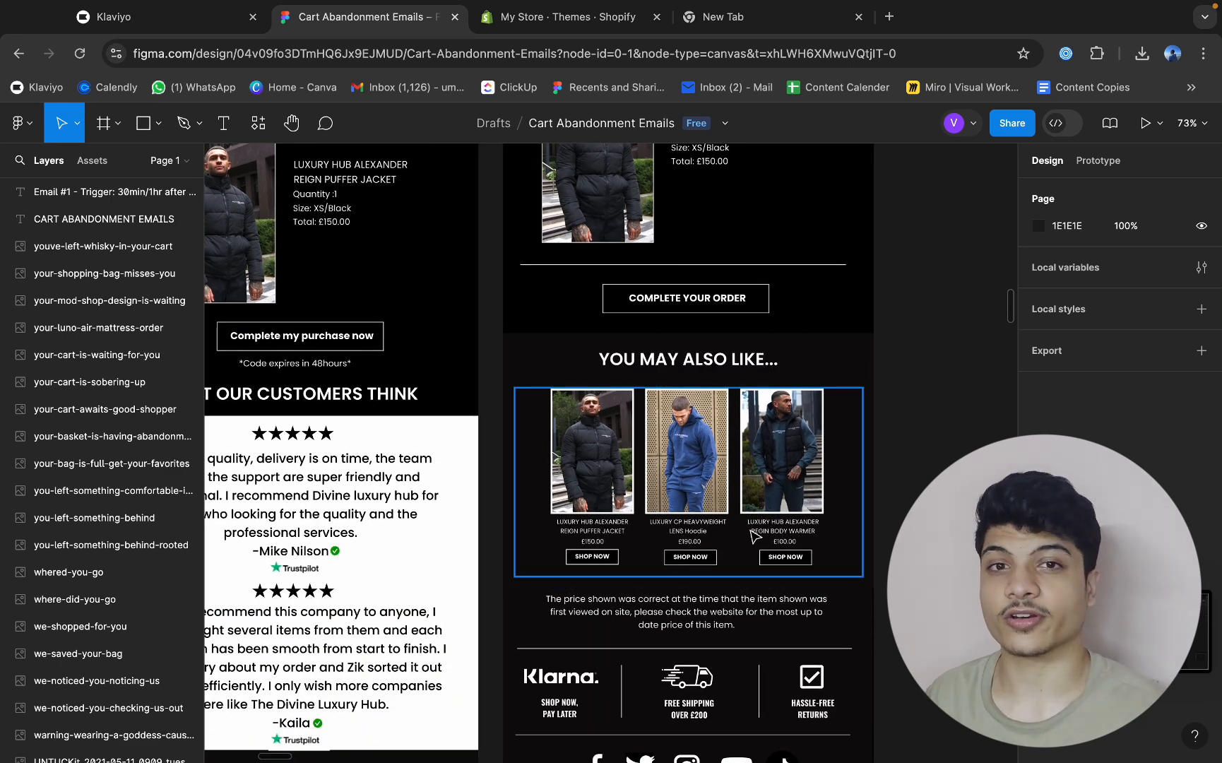
scroll(807, 497, down, 10)
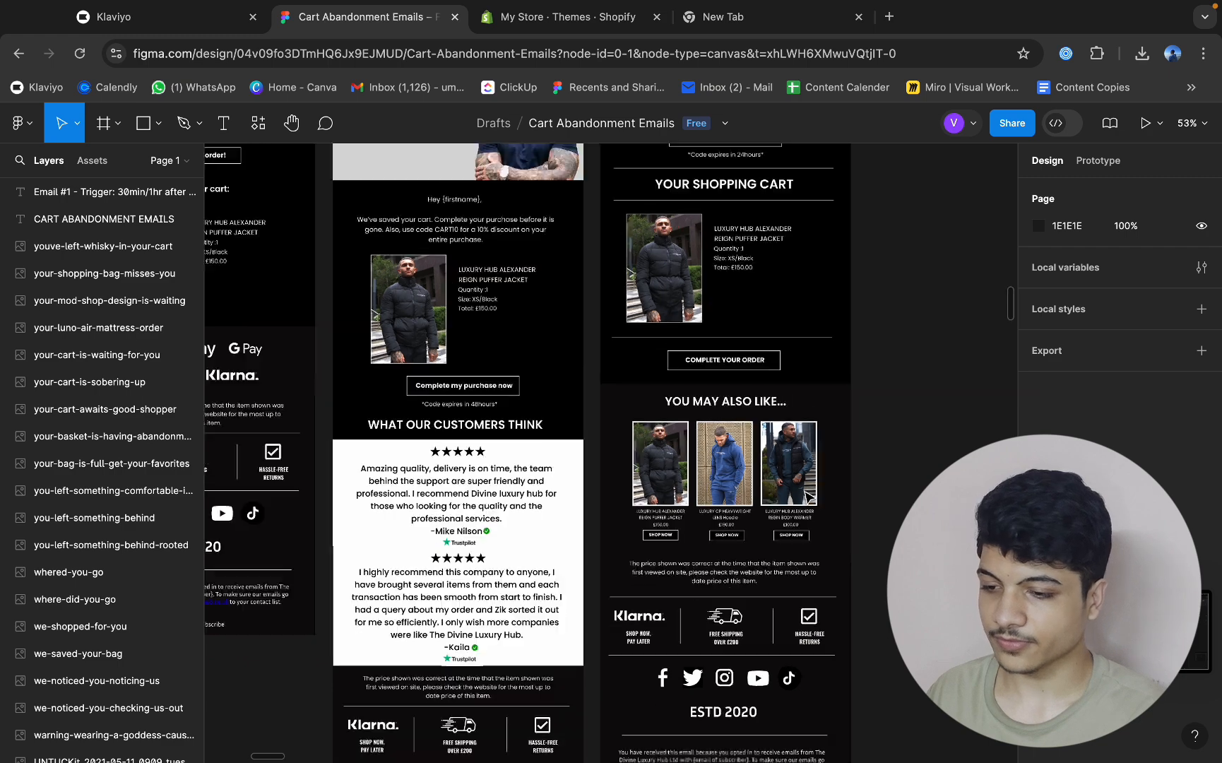
scroll(807, 497, down, 1)
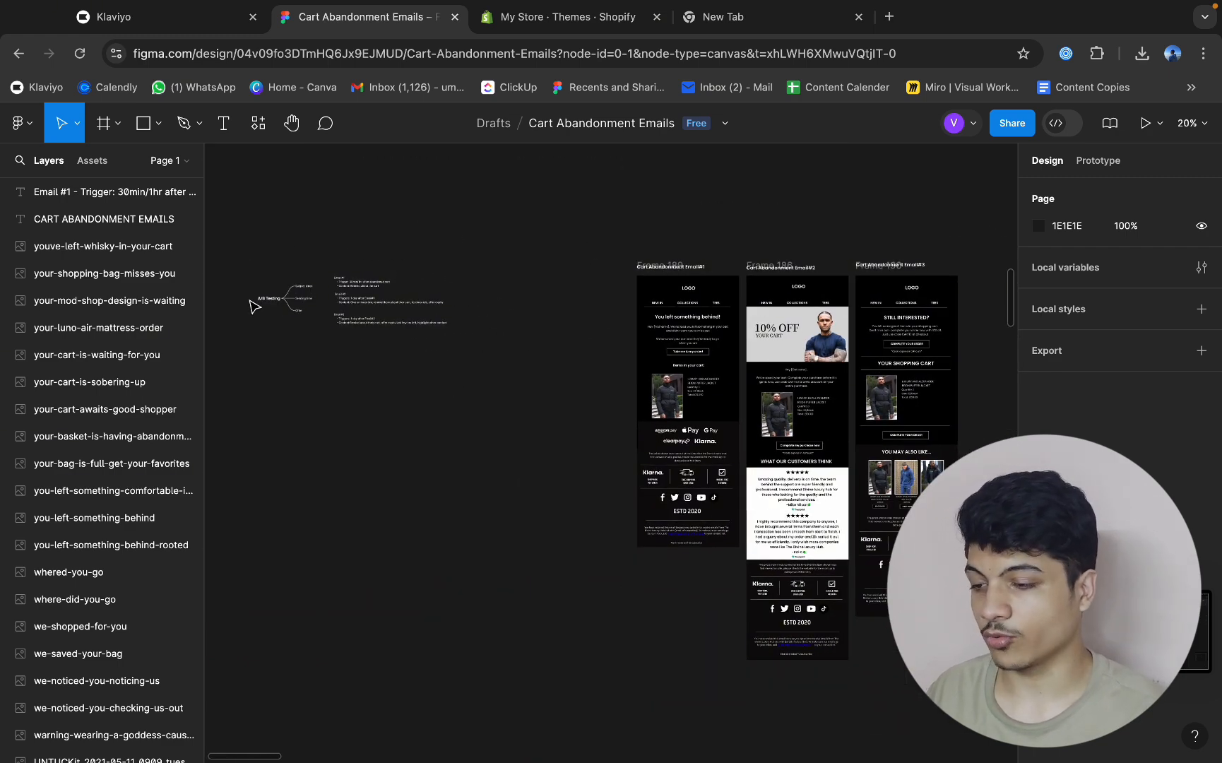
scroll(254, 306, up, 10)
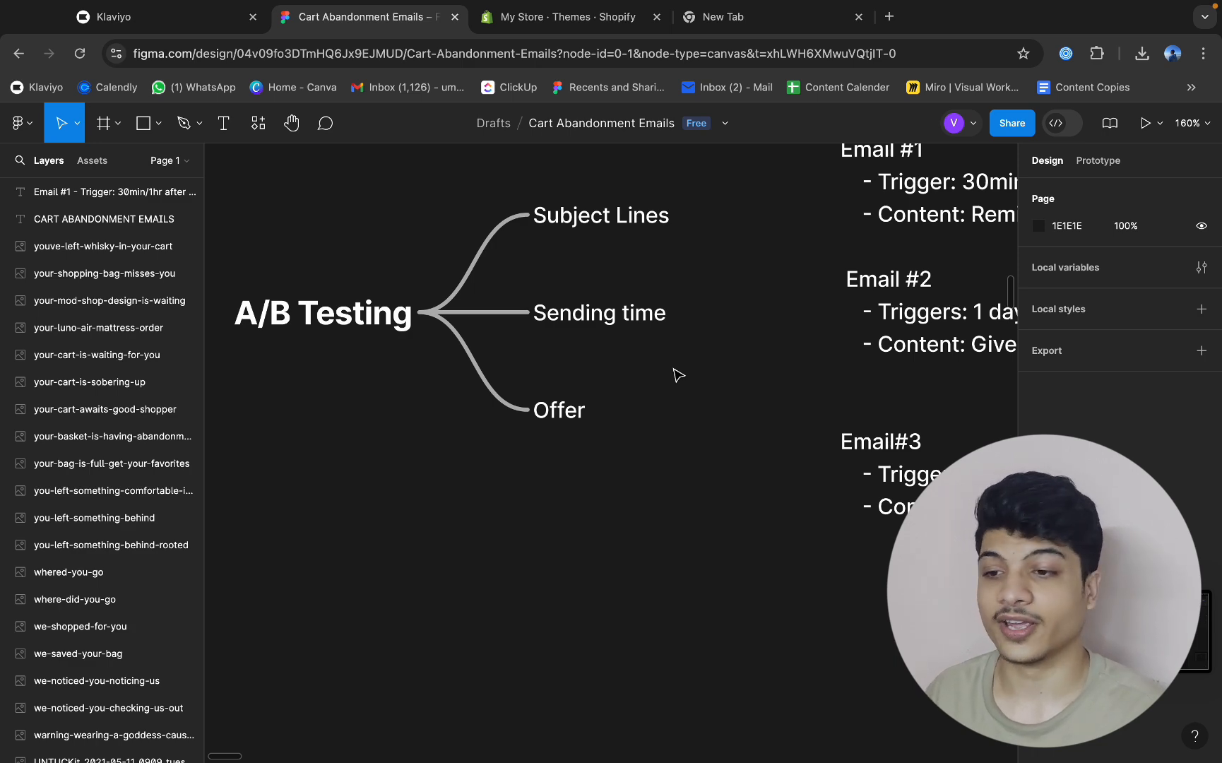
scroll(678, 375, down, 5)
scroll(678, 374, right, 8)
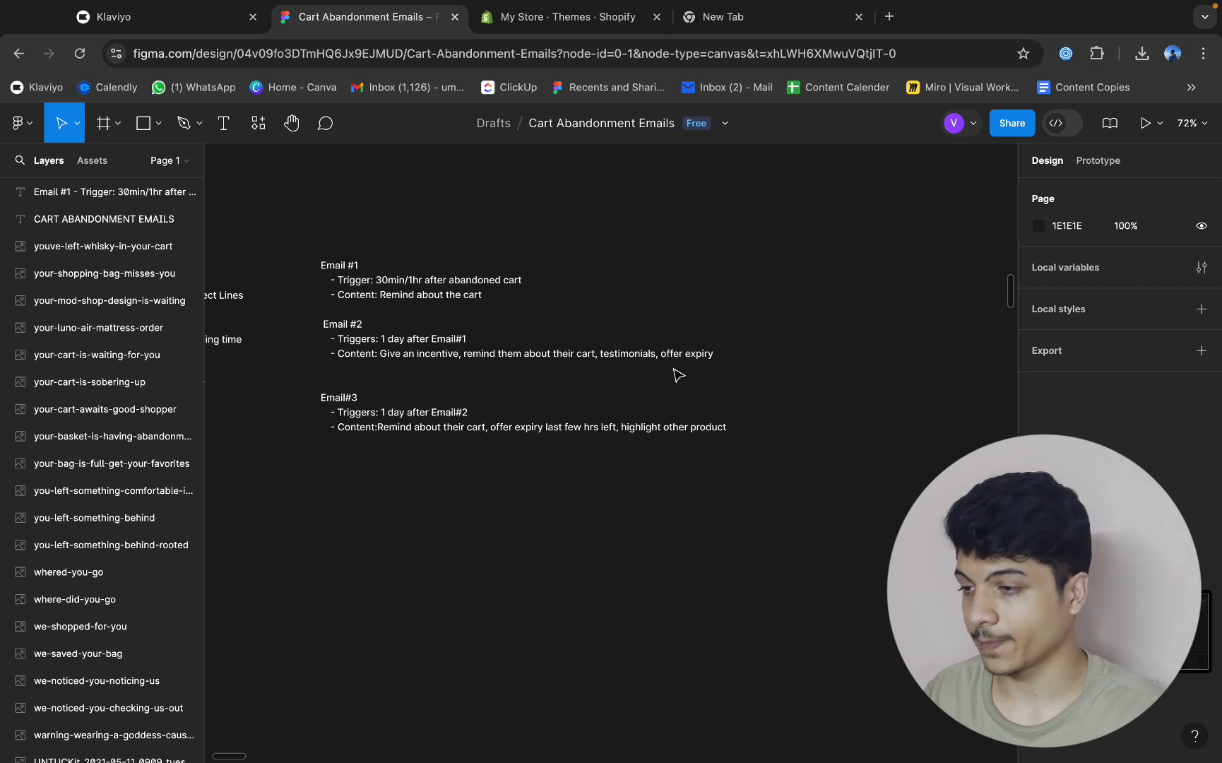
Move the Cart Abandonment Email#2 design frame onto the empty canvas area below the Email#1 design and deselect it.
scroll(492, 227, down, 3)
scroll(494, 229, right, 10)
scroll(494, 228, down, 2)
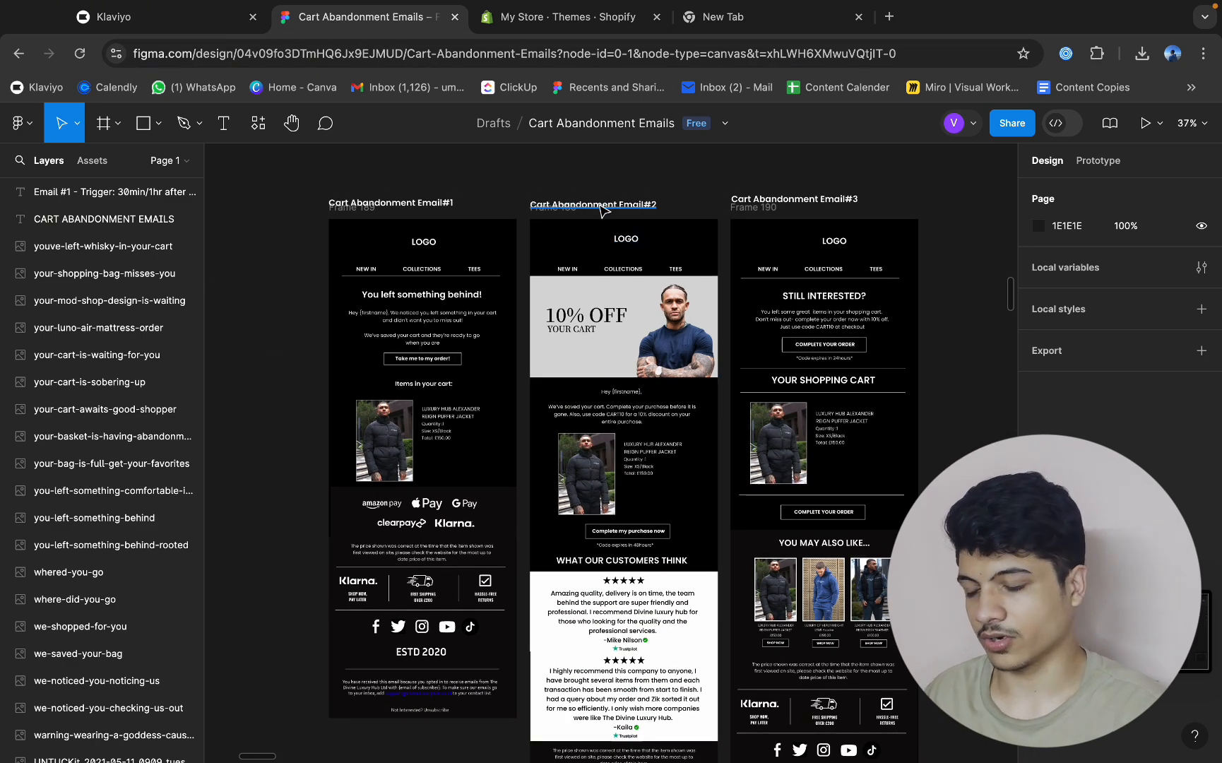
drag(572, 207, 332, 703)
scroll(338, 676, down, 4)
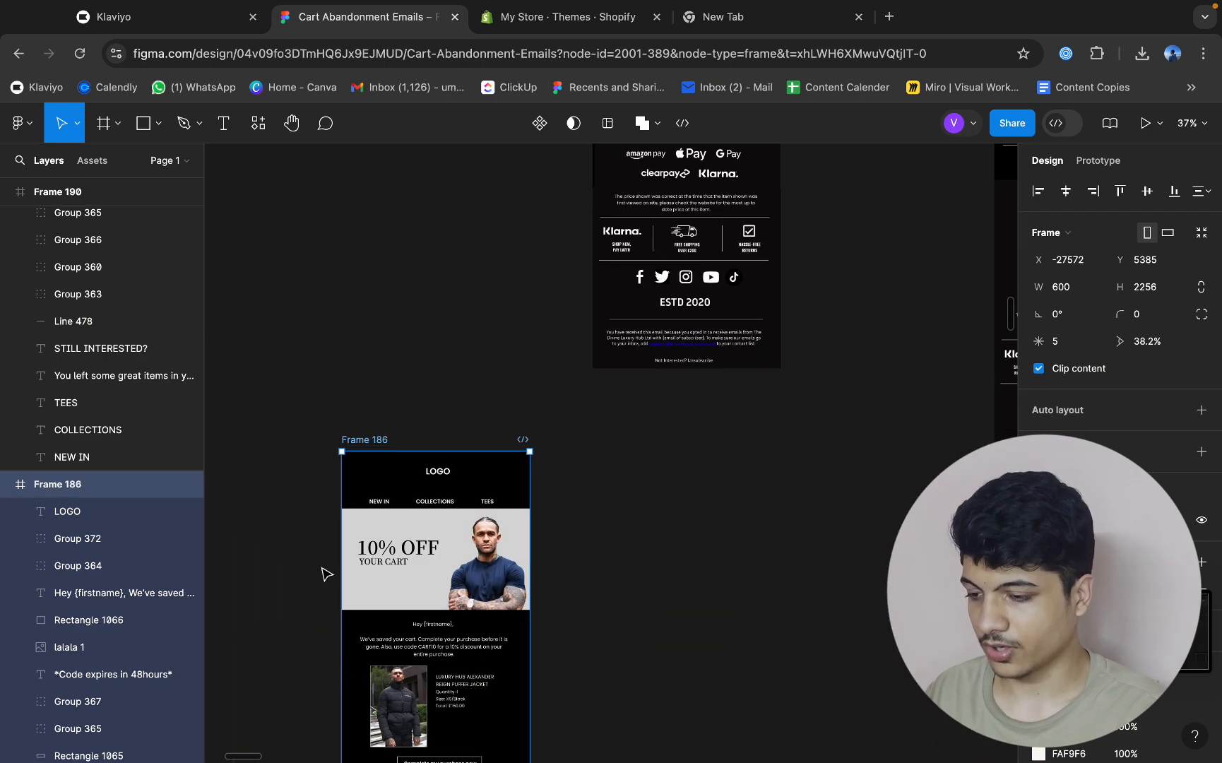
click(318, 542)
Switch to Klaviyo and open the content of Abandoned Cart, Email #1 in the template editor.
click(179, 23)
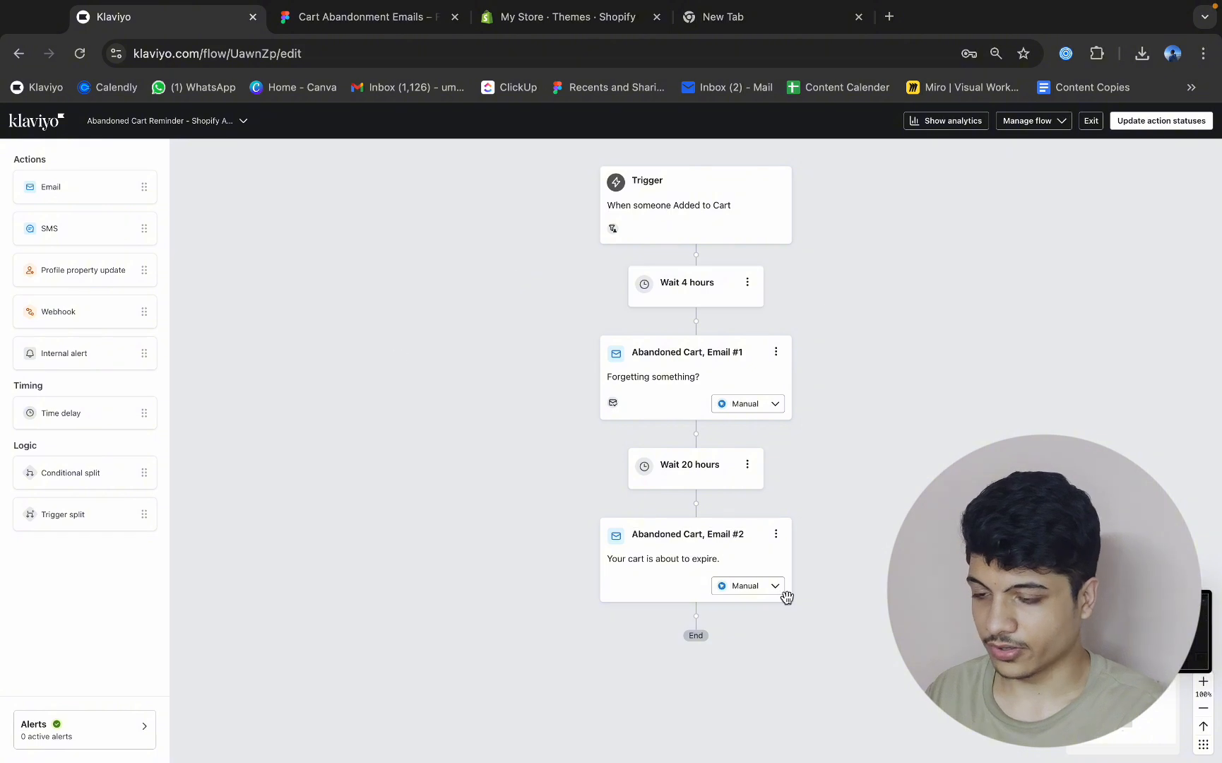
click(687, 361)
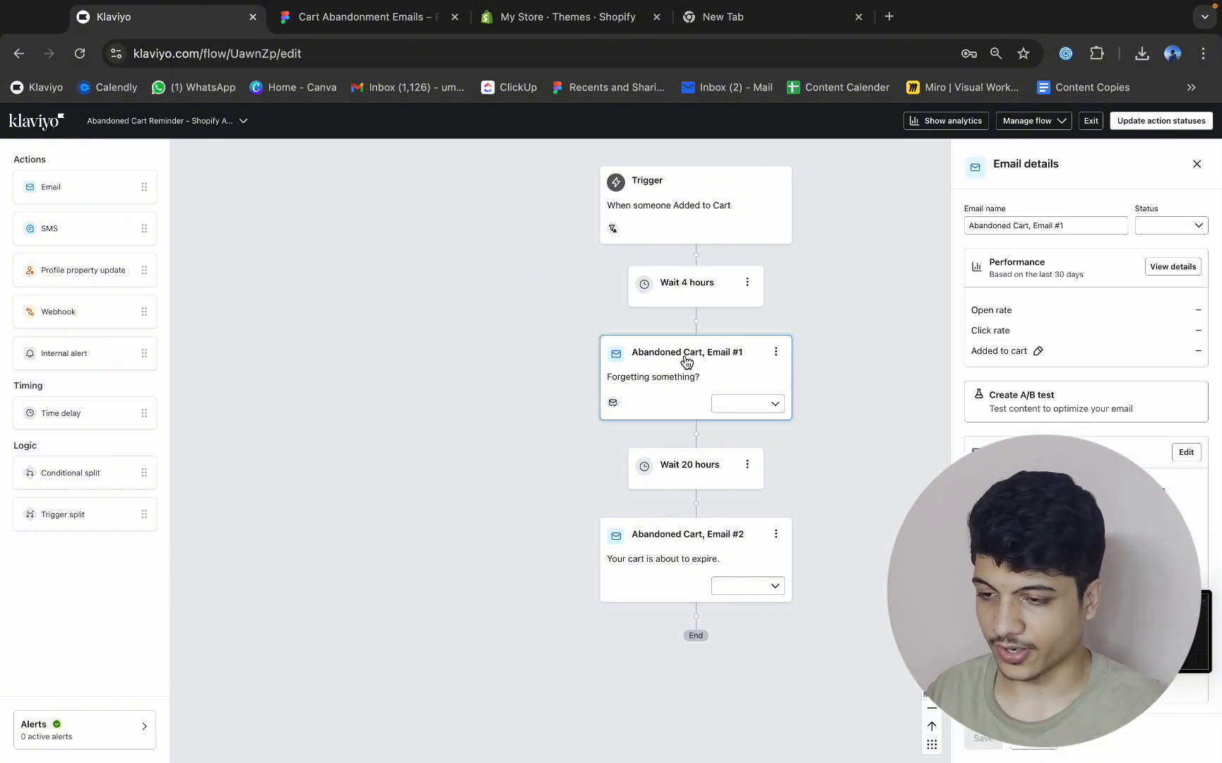
scroll(1011, 389, down, 5)
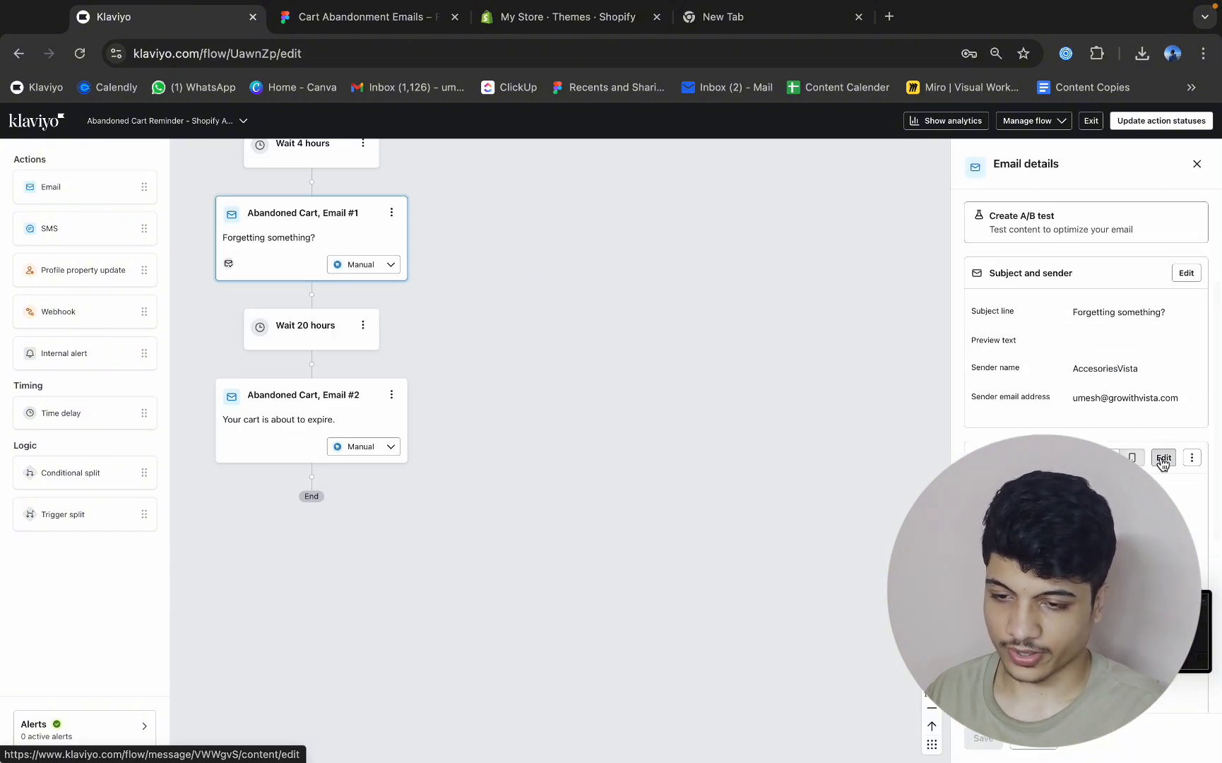
click(359, 11)
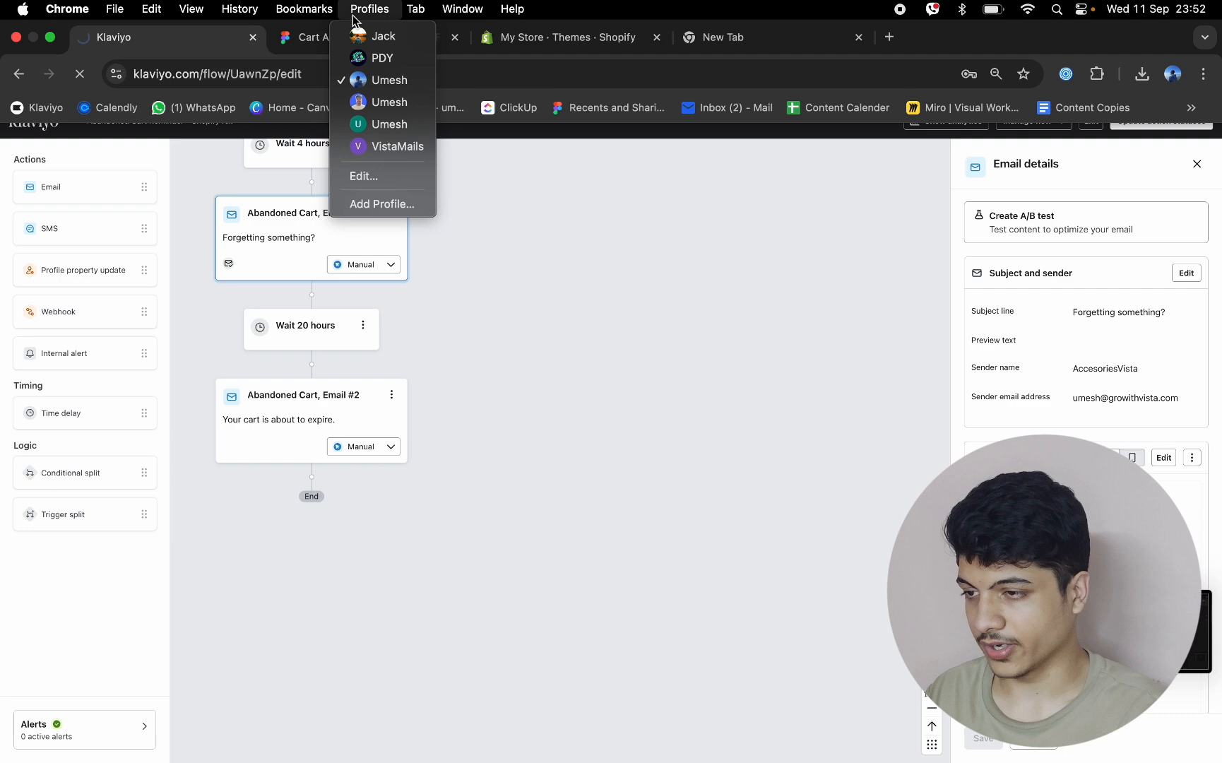
click(559, 228)
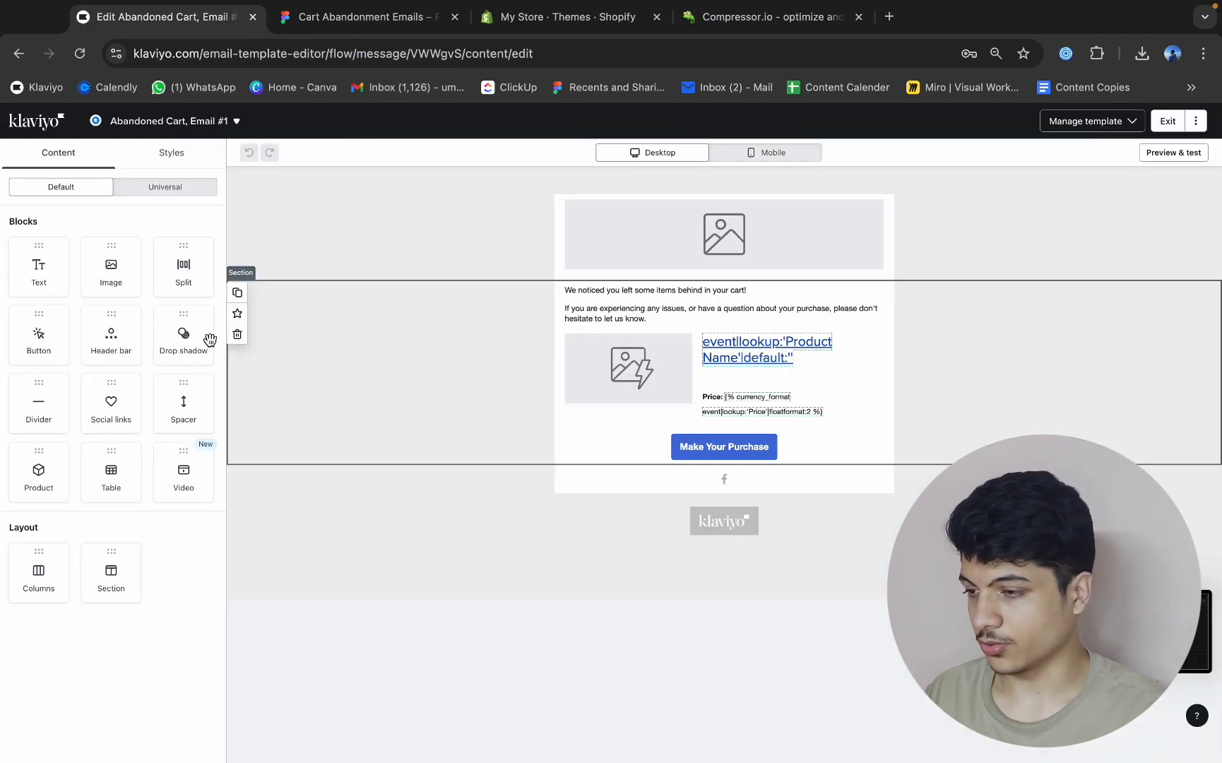
Switch to Figma, slice the logo header of the 10% OFF email frame at about 600 × 121, and export it as PNG.
click(332, 18)
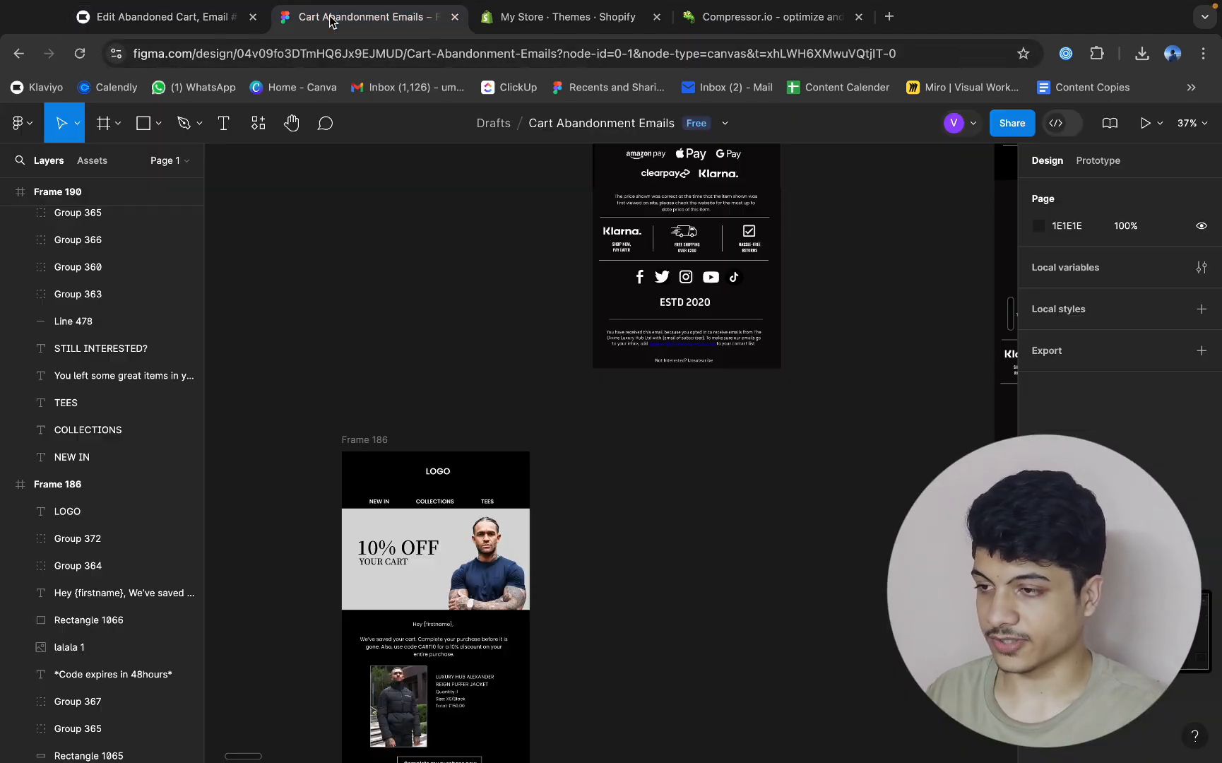
scroll(555, 321, down, 3)
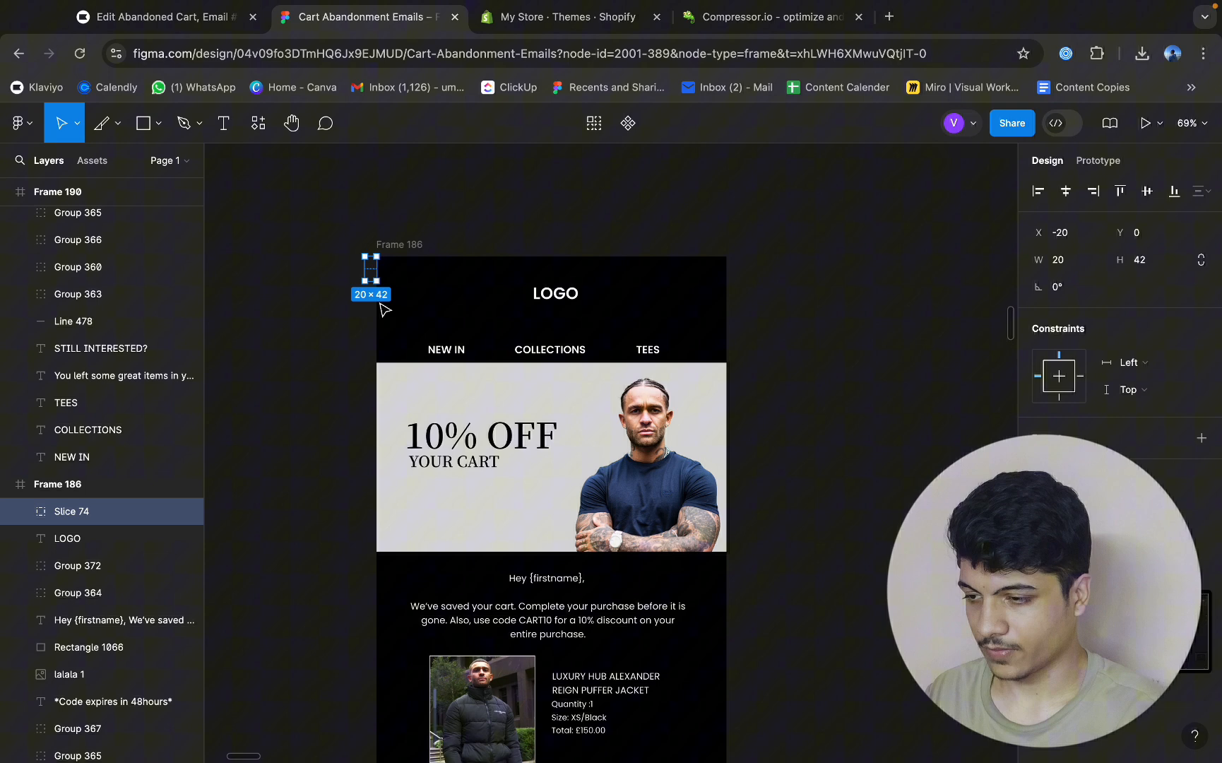
key(super+z)
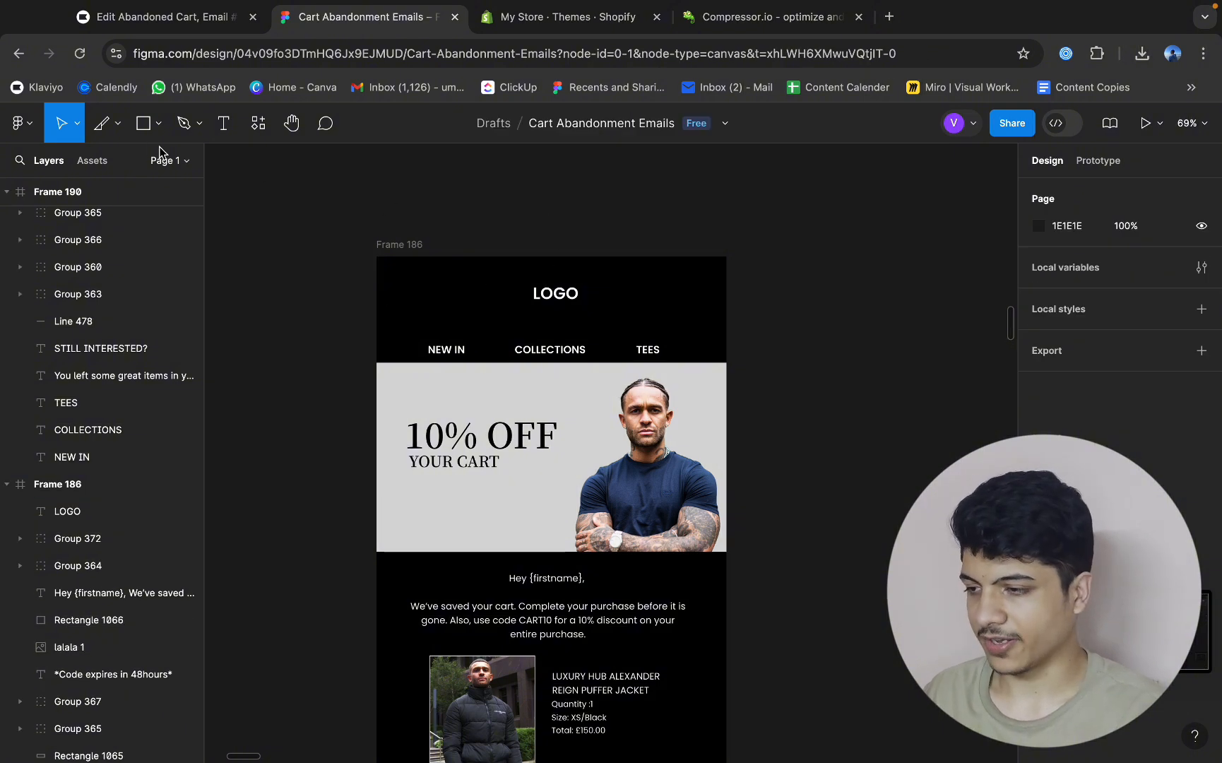
click(118, 127)
click(130, 205)
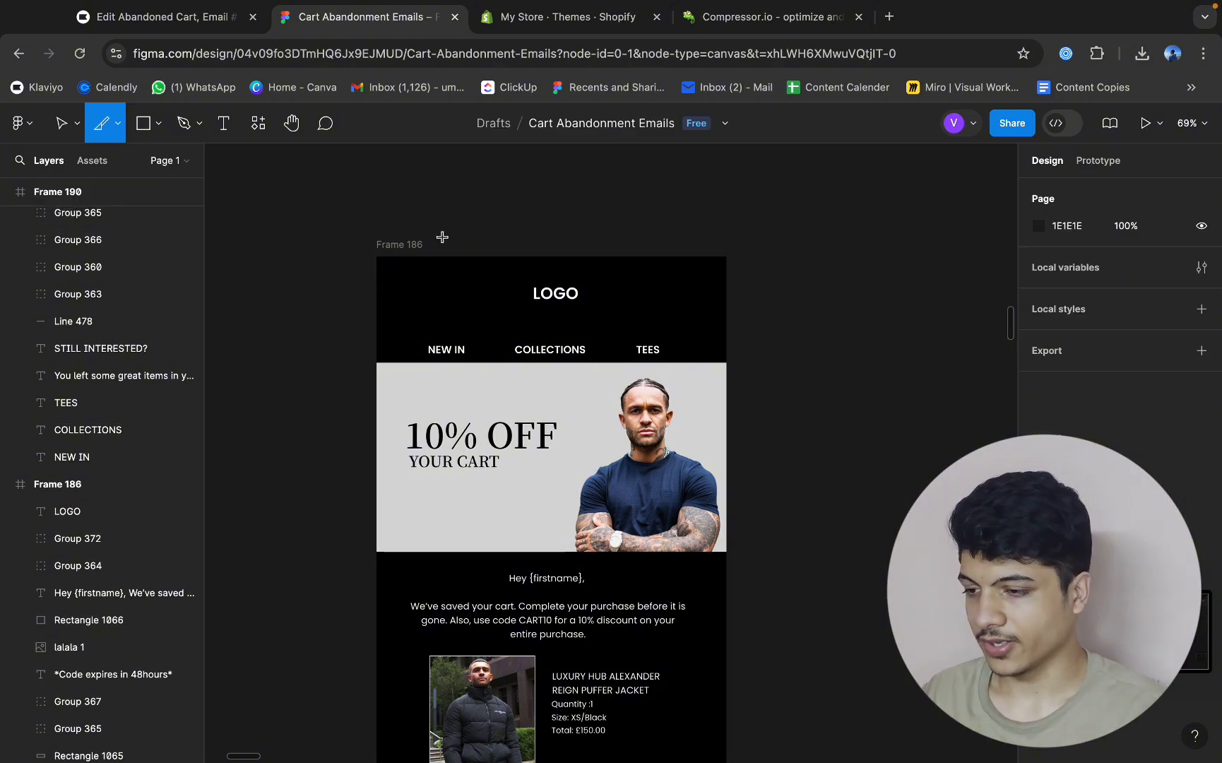
drag(379, 261, 724, 326)
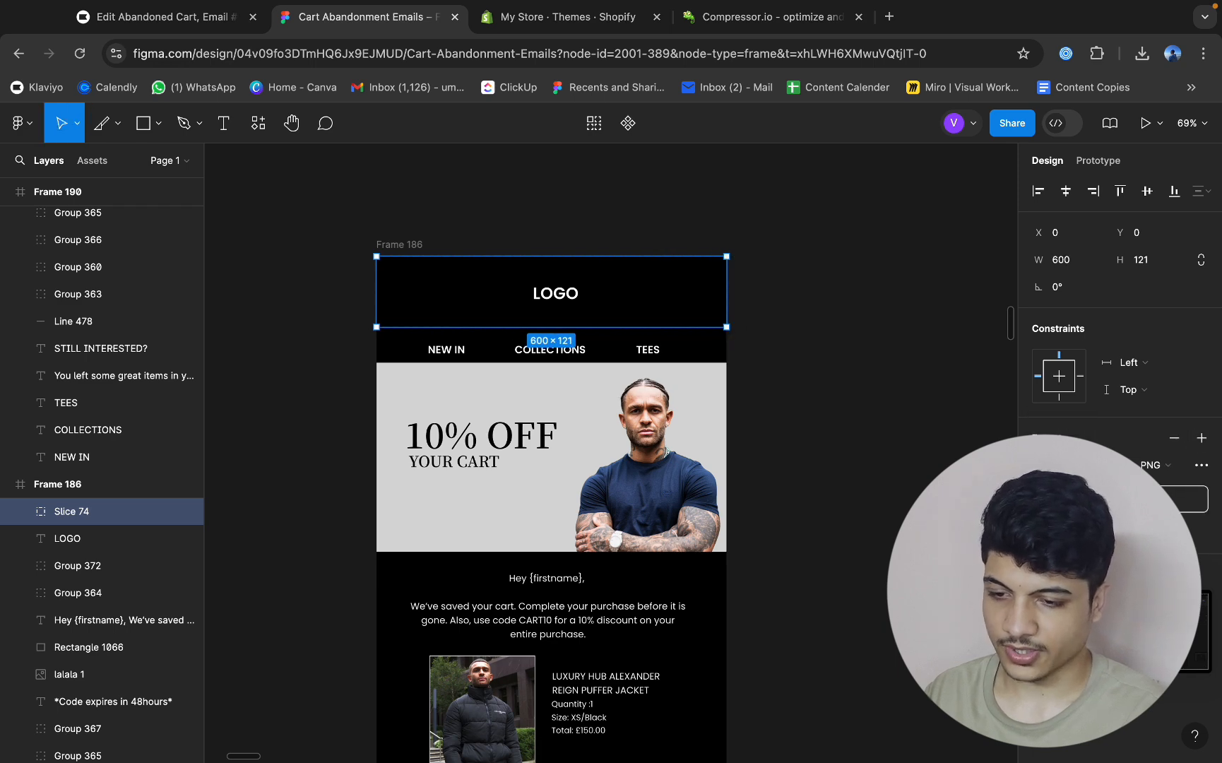
click(799, 383)
scroll(799, 382, down, 2)
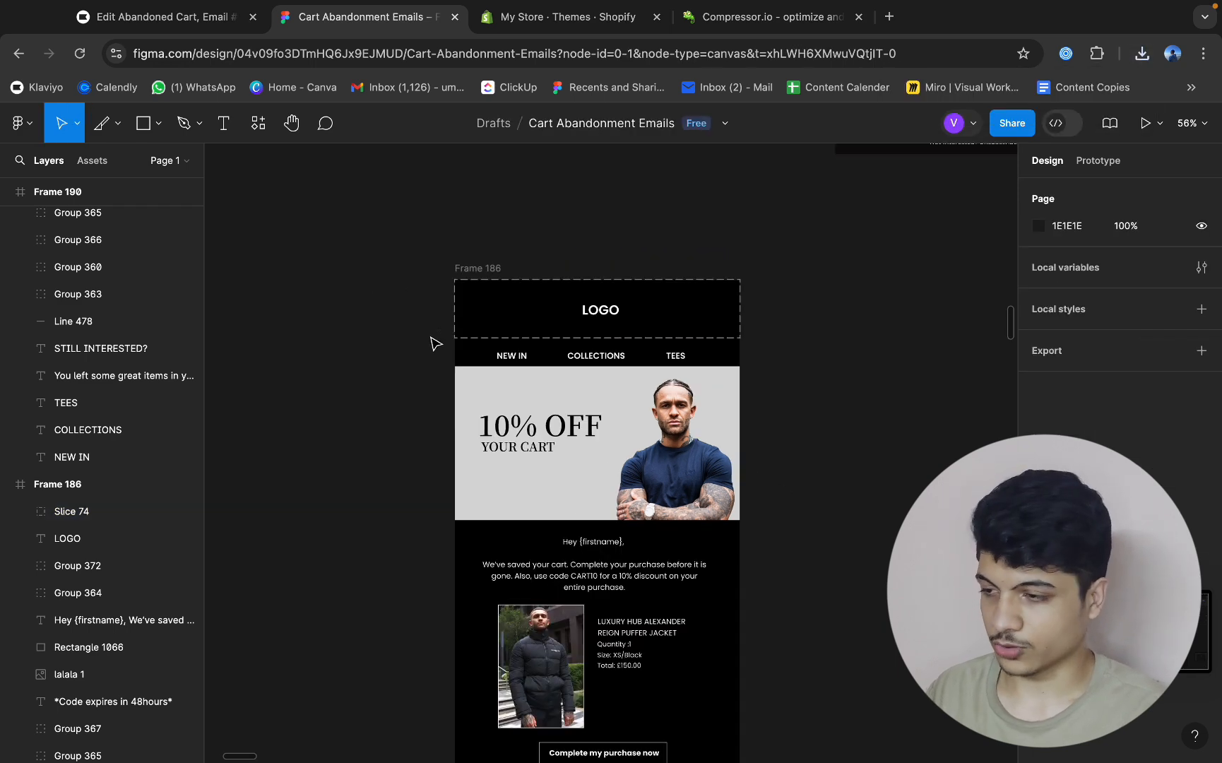
Slice the 10% OFF banner of the same frame at about 600 × 322 and export it as PNG.
click(117, 124)
click(118, 209)
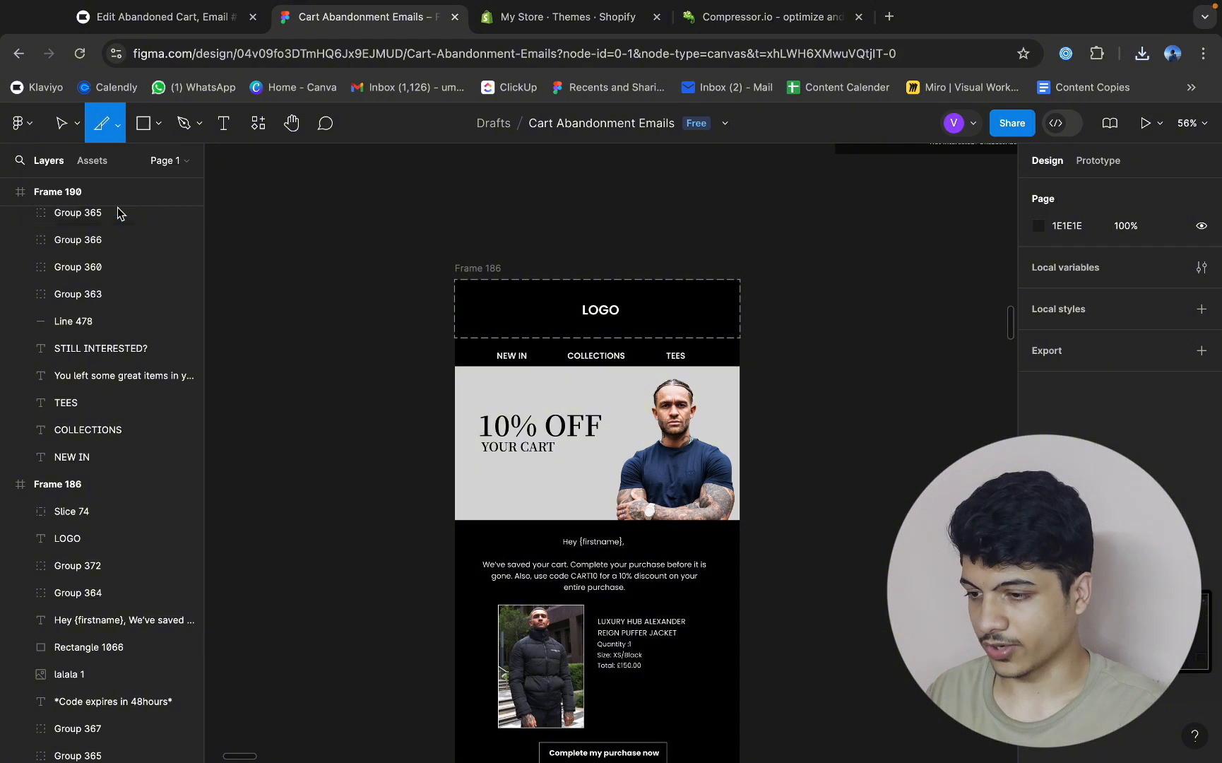
drag(454, 368, 740, 520)
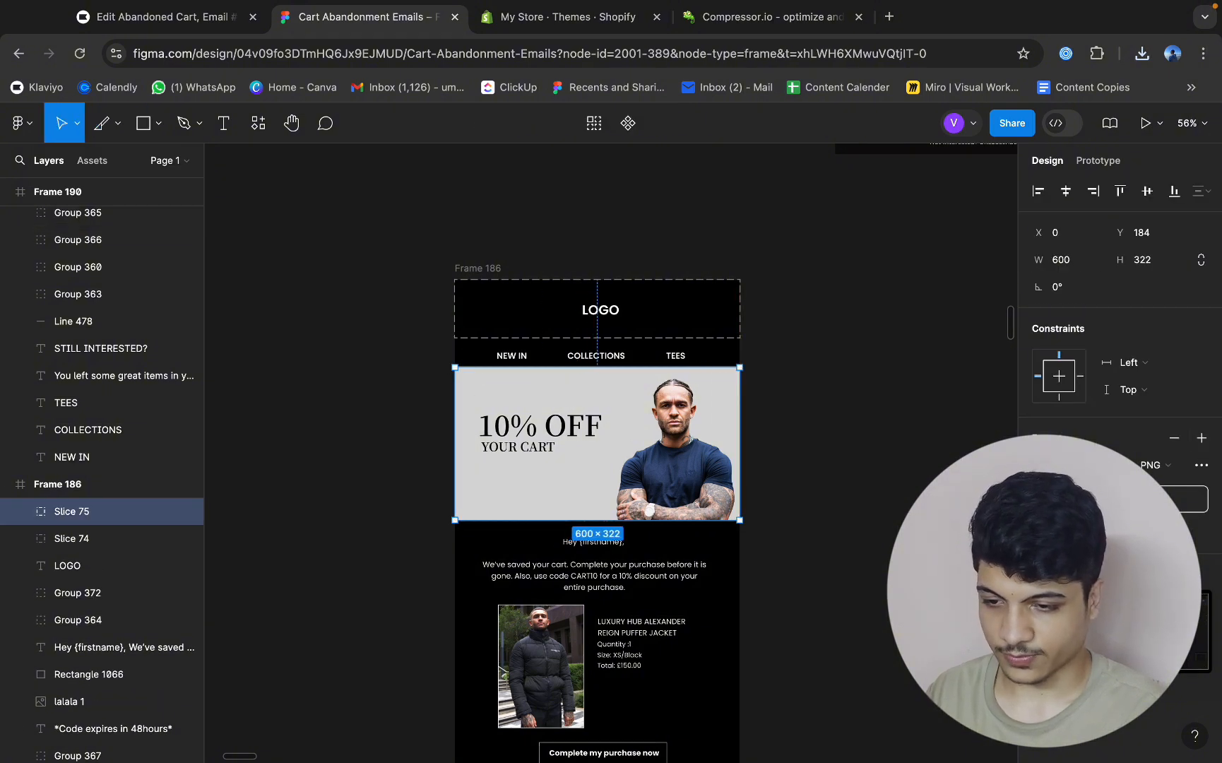
scroll(788, 523, down, 5)
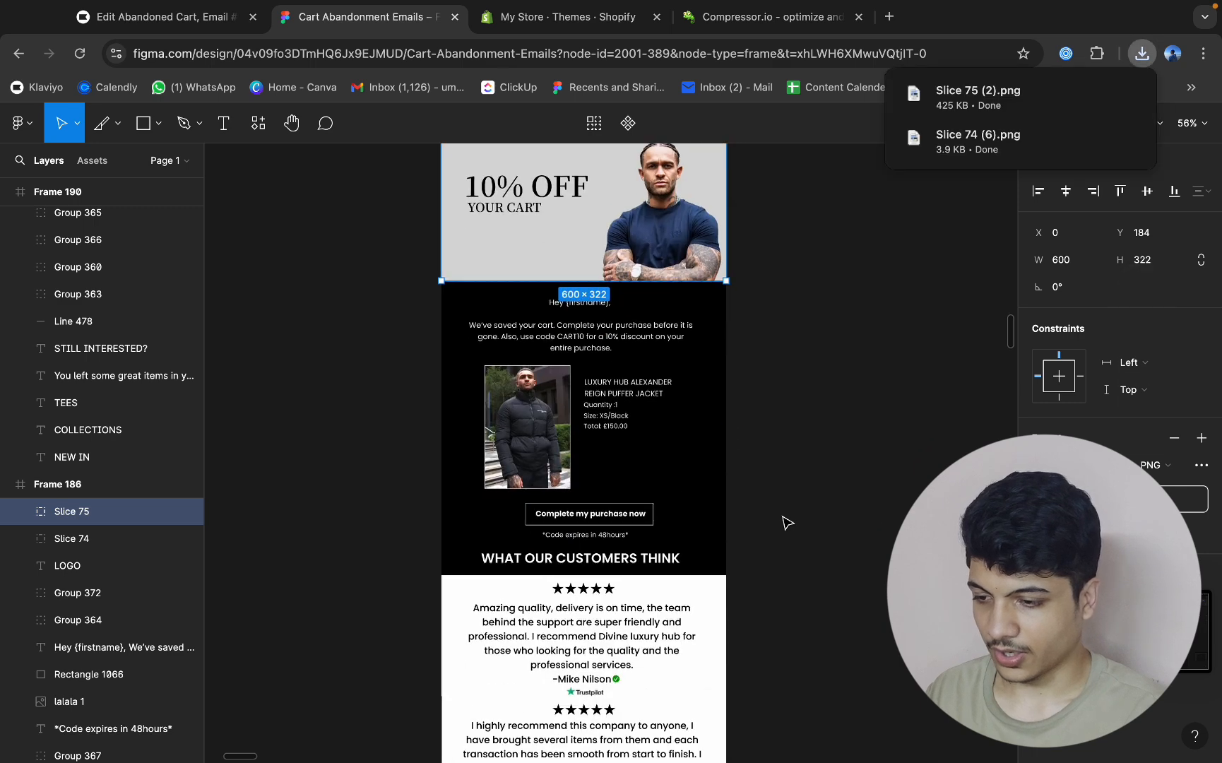
Slice the area from the purchase button through the customer reviews and price note at about 600 × 814, and export it as PNG.
click(786, 520)
click(115, 126)
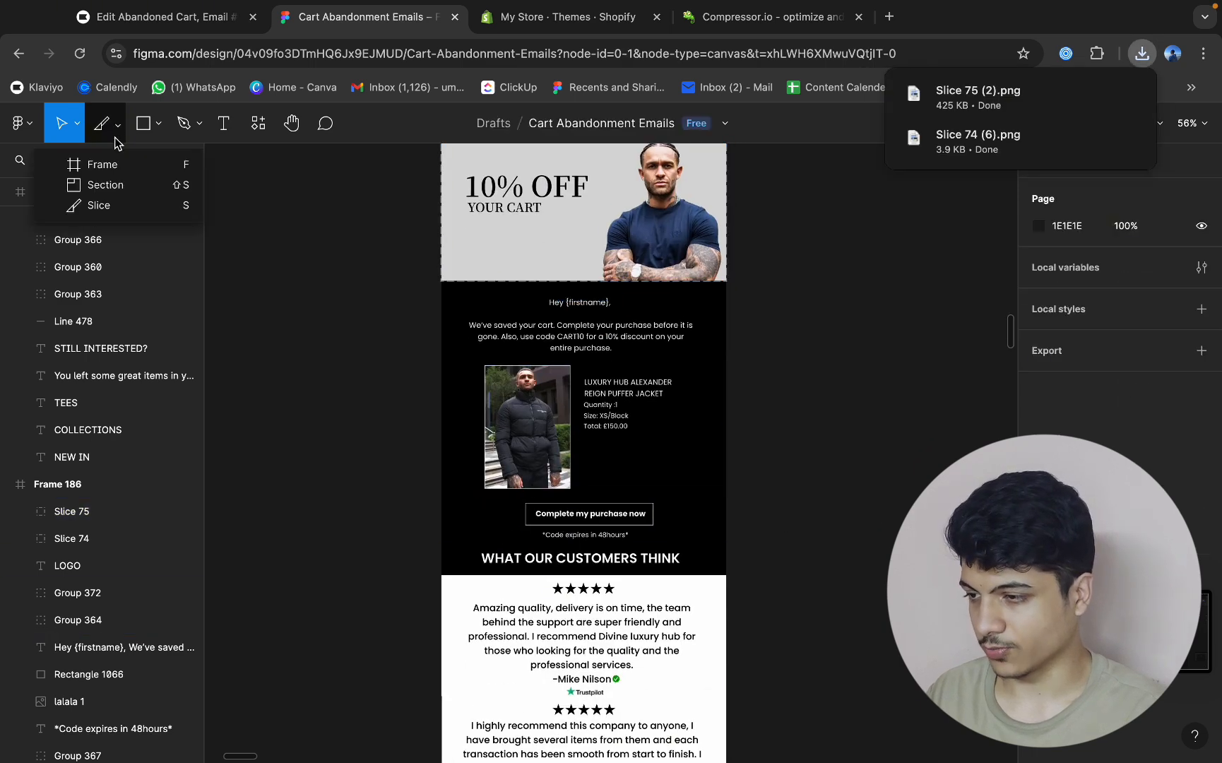
click(113, 204)
drag(441, 500, 725, 573)
scroll(722, 565, down, 5)
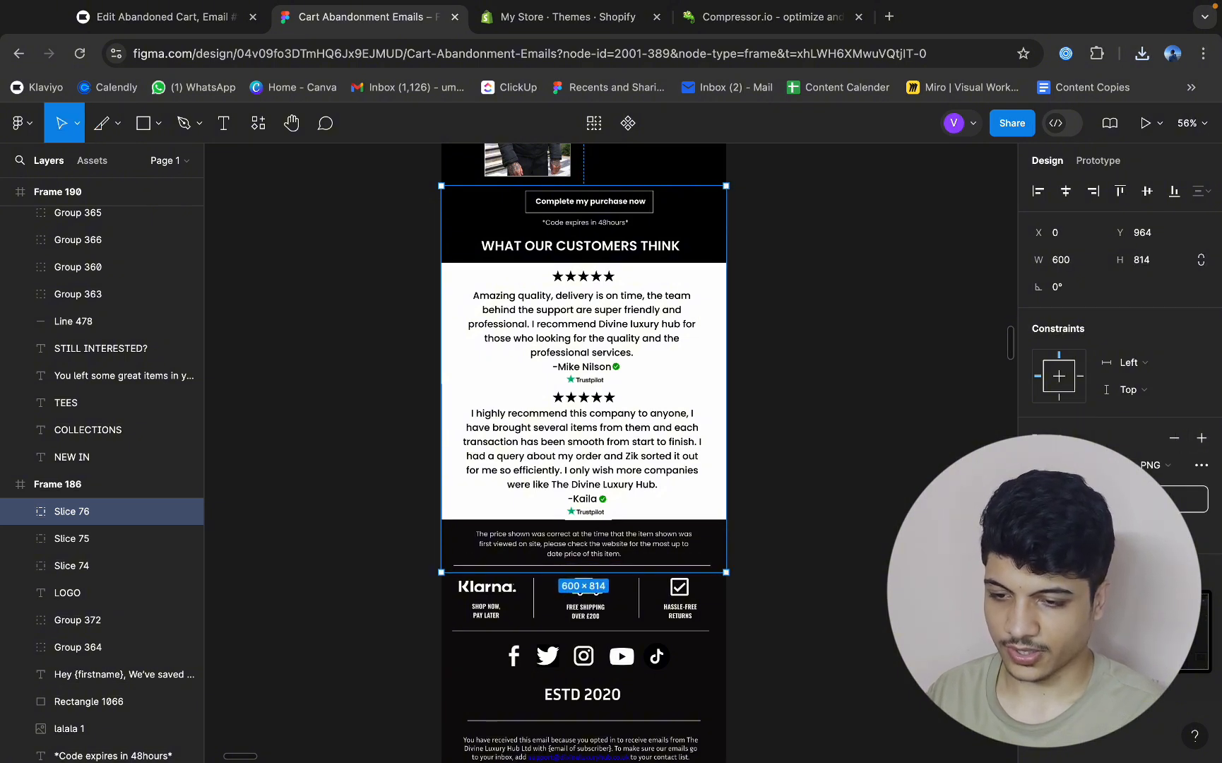
Switch to Compressor.io and compress the exported Slice 74, Slice 75 and Slice 76 PNG files with lossy compression.
click(791, 20)
click(1143, 53)
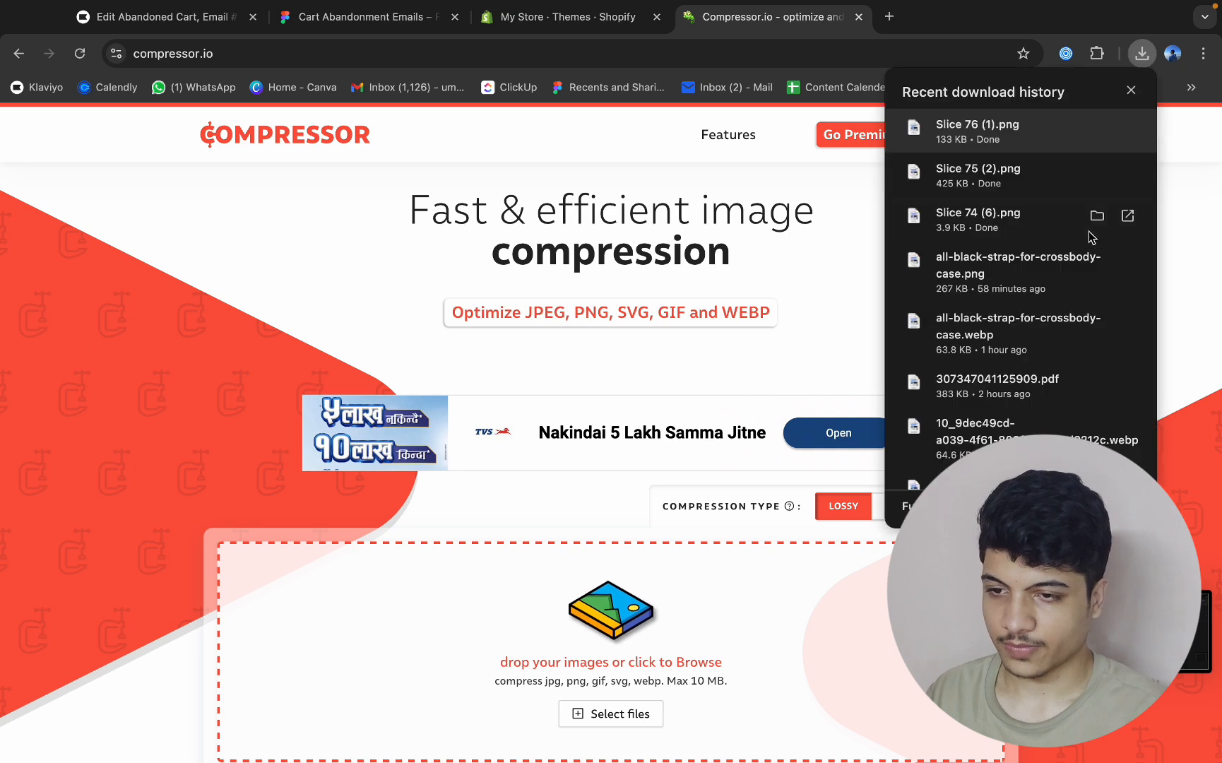
drag(1006, 231, 764, 637)
click(1143, 51)
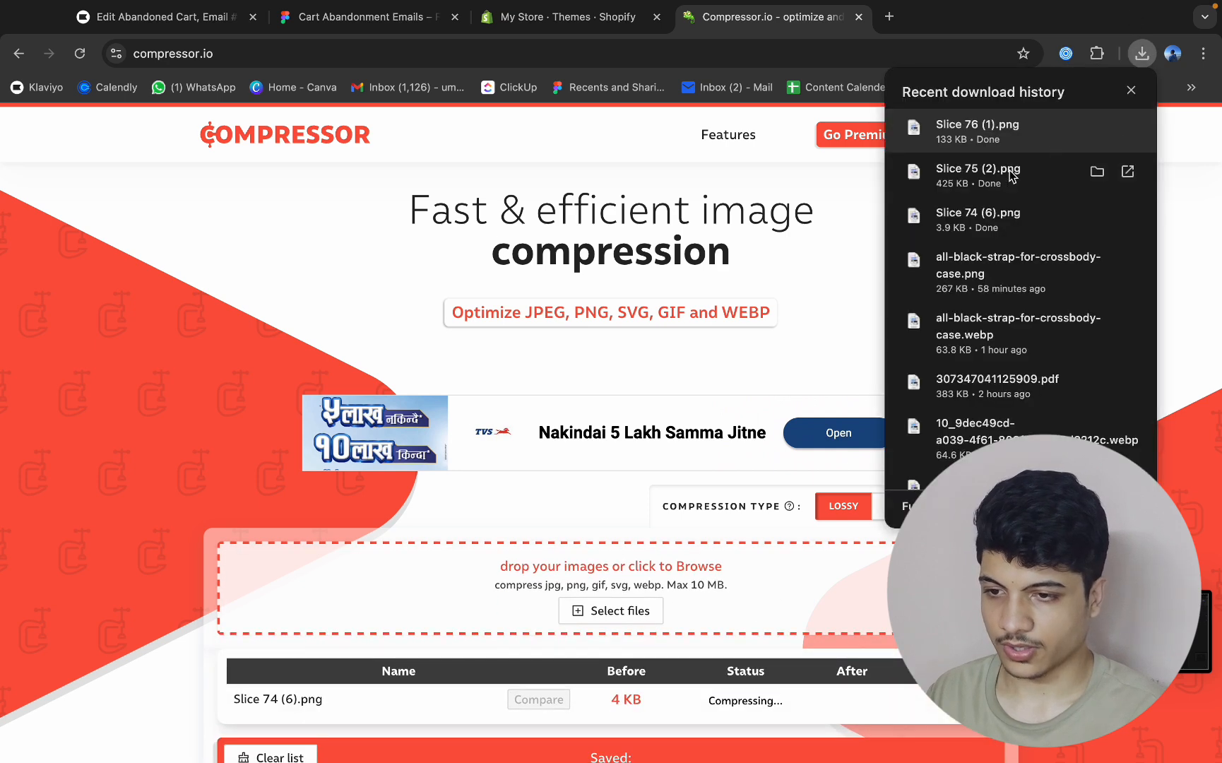
drag(1011, 178, 699, 640)
click(1143, 53)
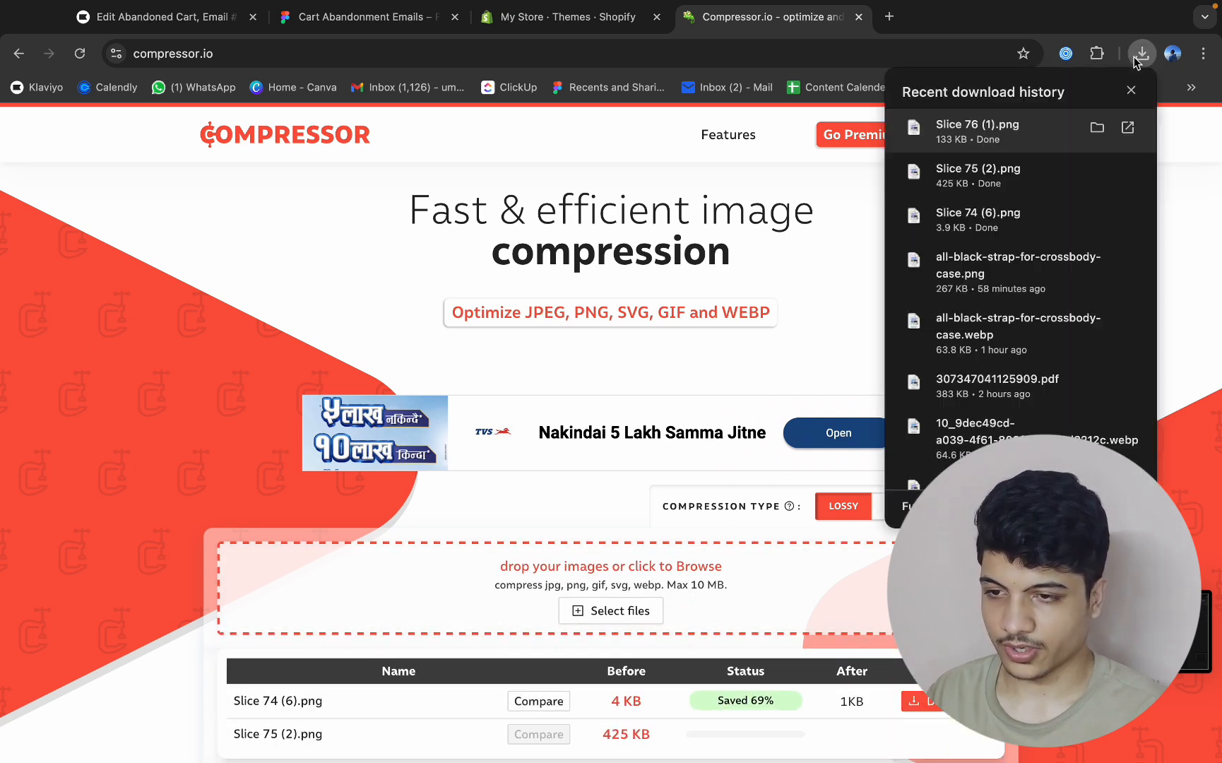
drag(1033, 144, 695, 567)
scroll(695, 568, down, 3)
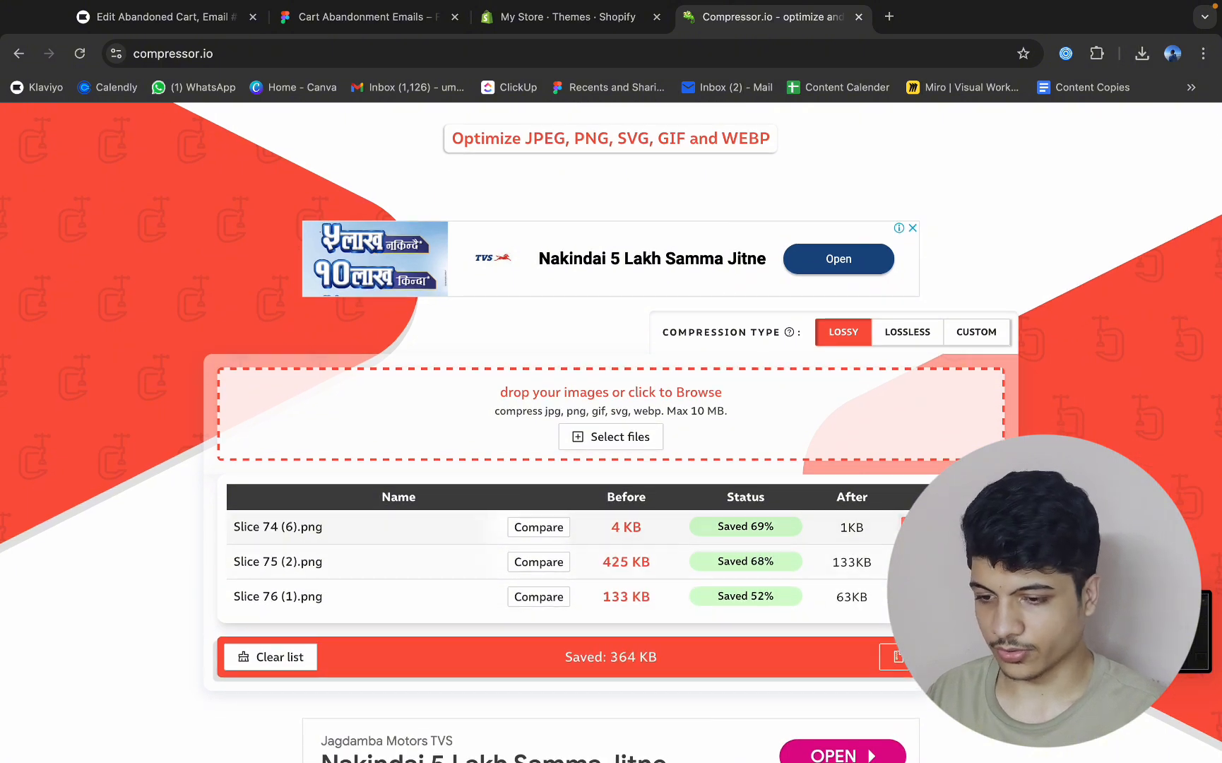
Download the compressed versions of Slice 74, Slice 75 and Slice 76.
click(943, 527)
click(944, 562)
click(943, 596)
Switch to Klaviyo, add an image block at the top of the email, and fill it with the compressed logo header Slice 74 (6) (1).png.
click(205, 16)
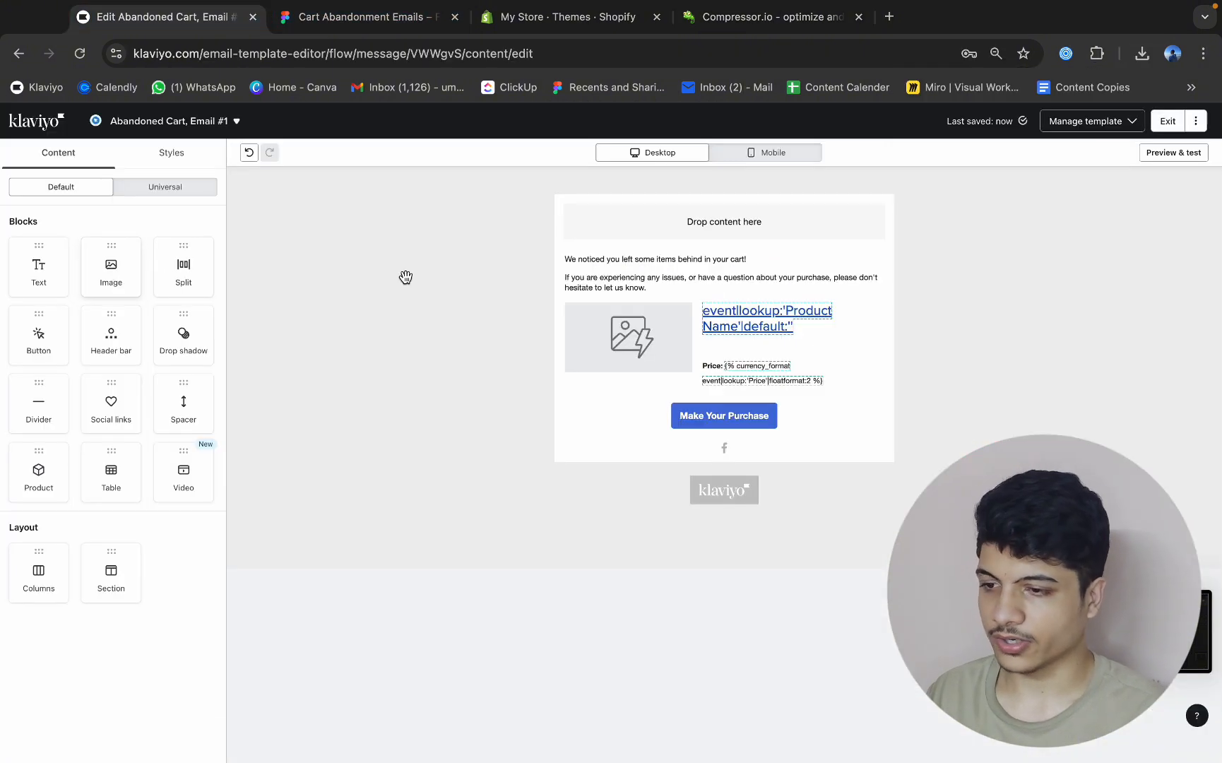
drag(99, 275, 759, 220)
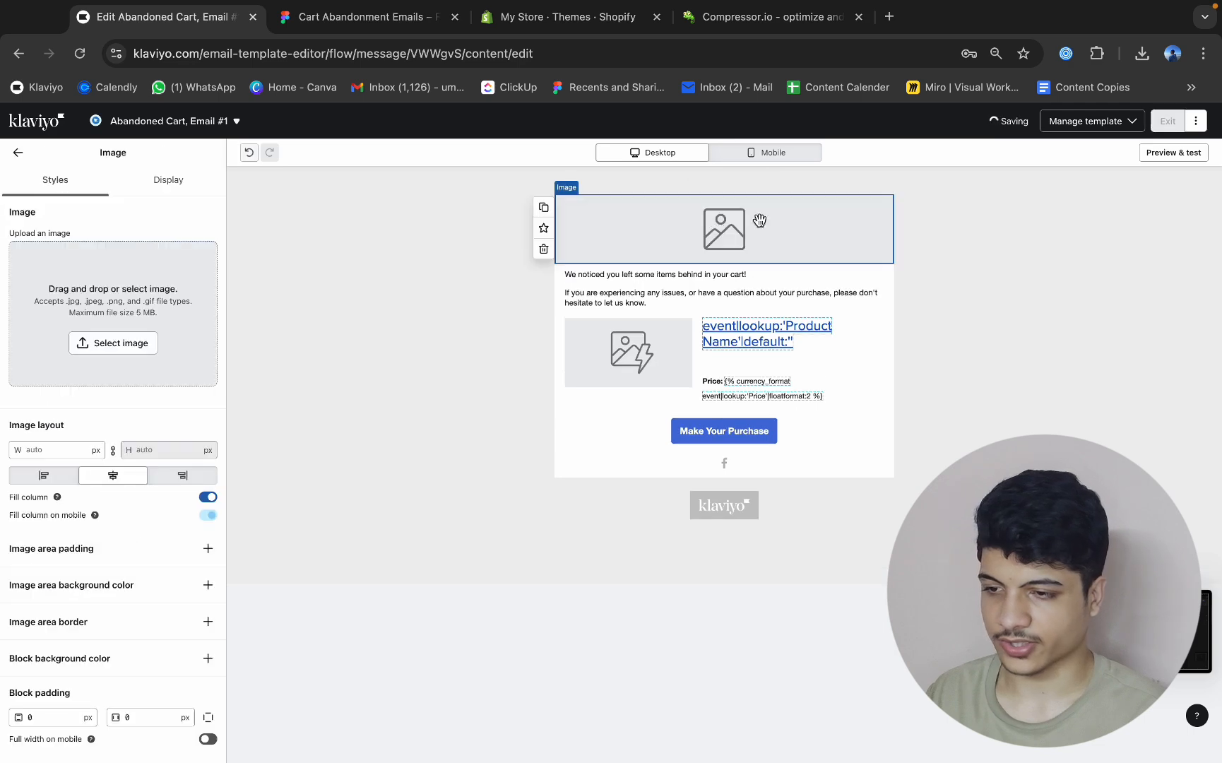
click(1142, 53)
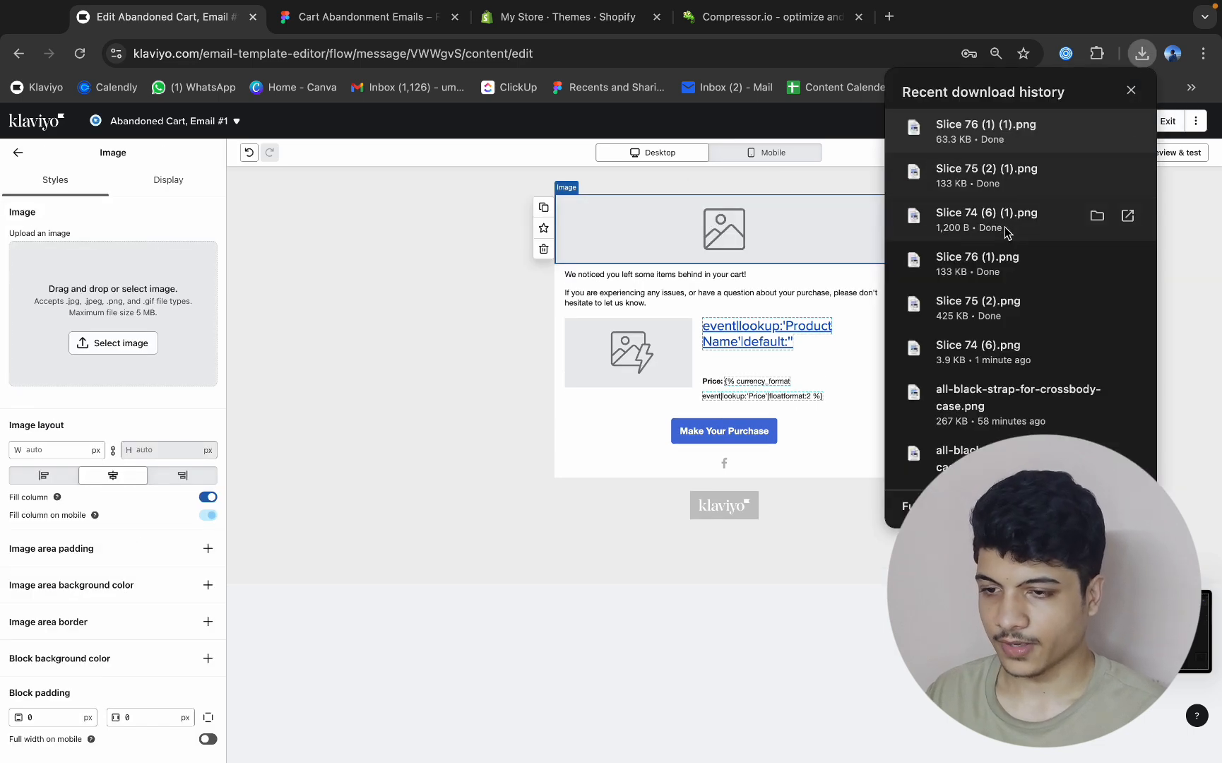
drag(1006, 234, 113, 305)
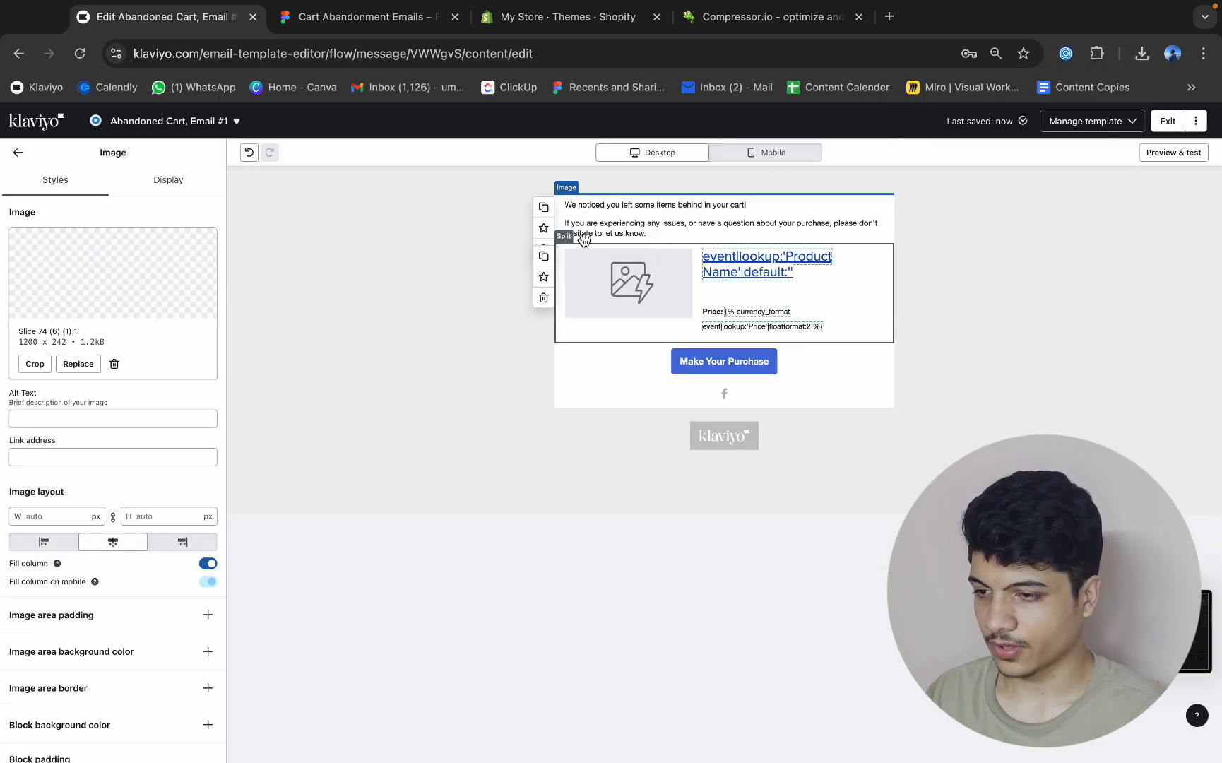
click(18, 154)
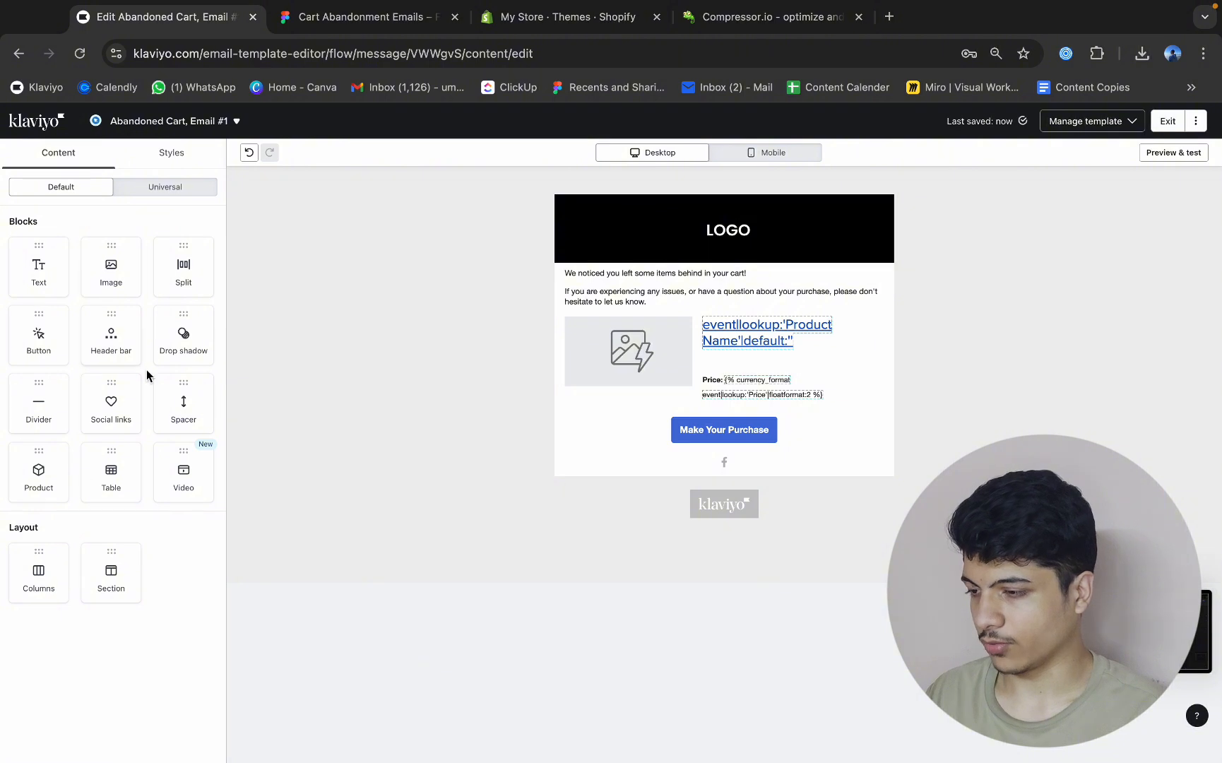
Add a three-column layout directly below the logo image in the email.
drag(111, 575, 28, 595)
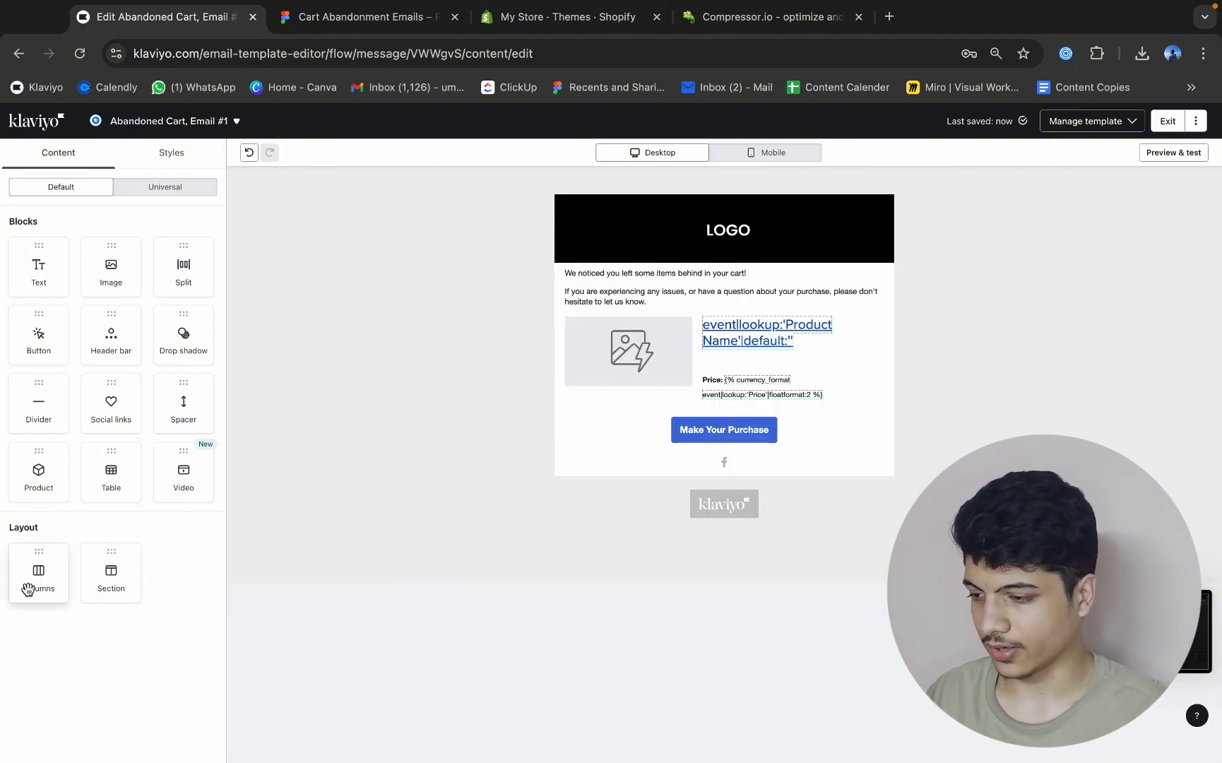
drag(226, 540, 690, 284)
drag(50, 582, 693, 302)
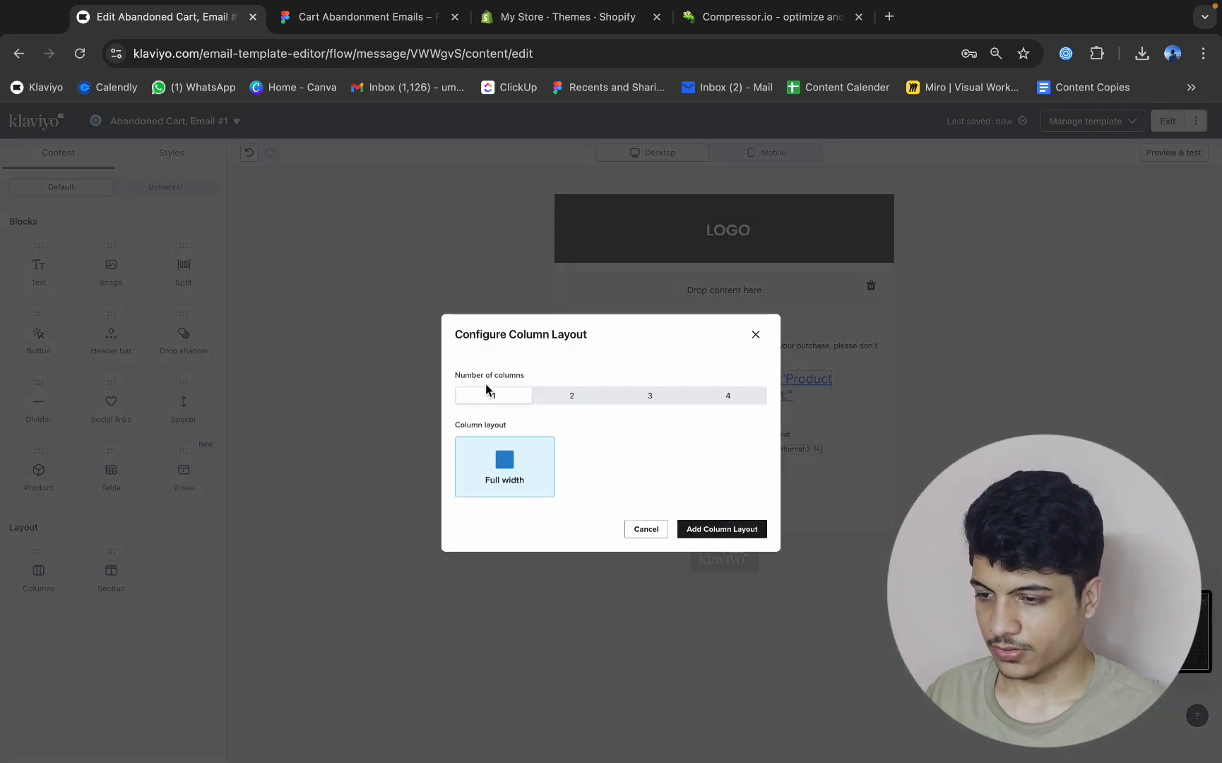
click(640, 405)
click(710, 565)
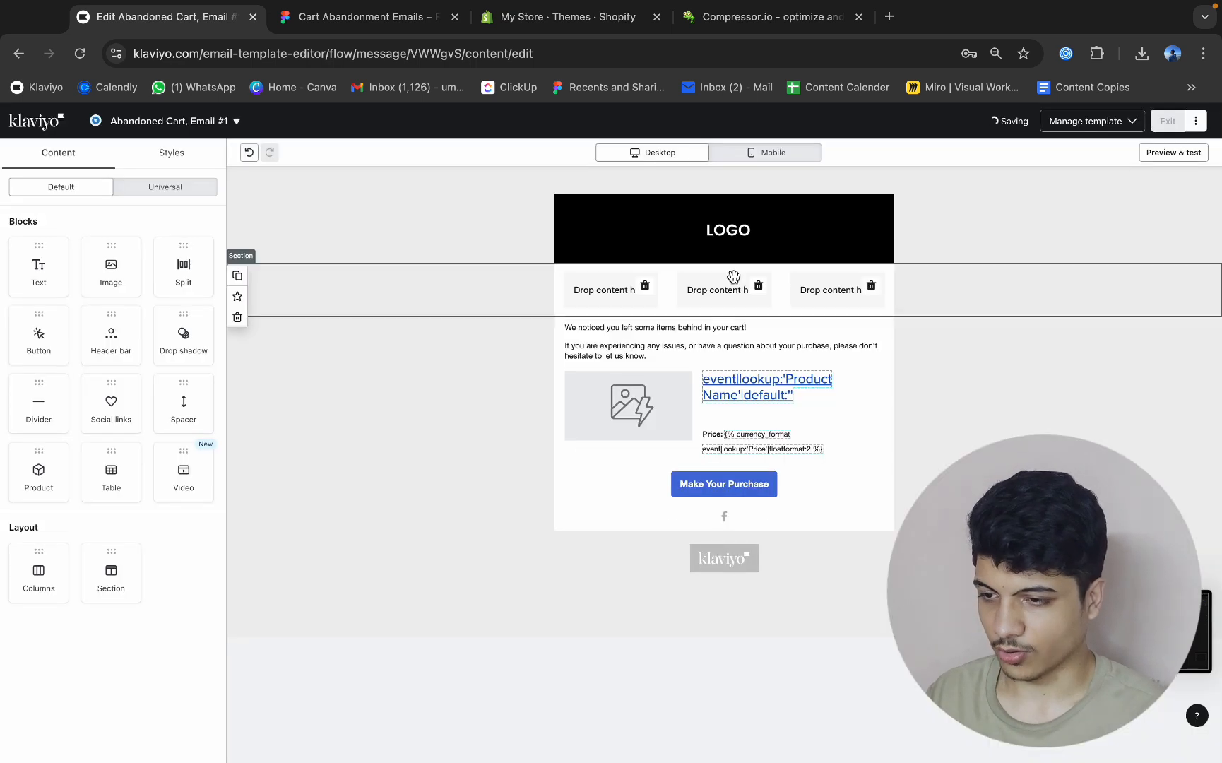
Switch to Figma and slice the NEW IN navigation link in Frame 186, setting the slice to 200 wide and 60 high.
click(367, 16)
scroll(535, 419, up, 5)
scroll(535, 418, up, 2)
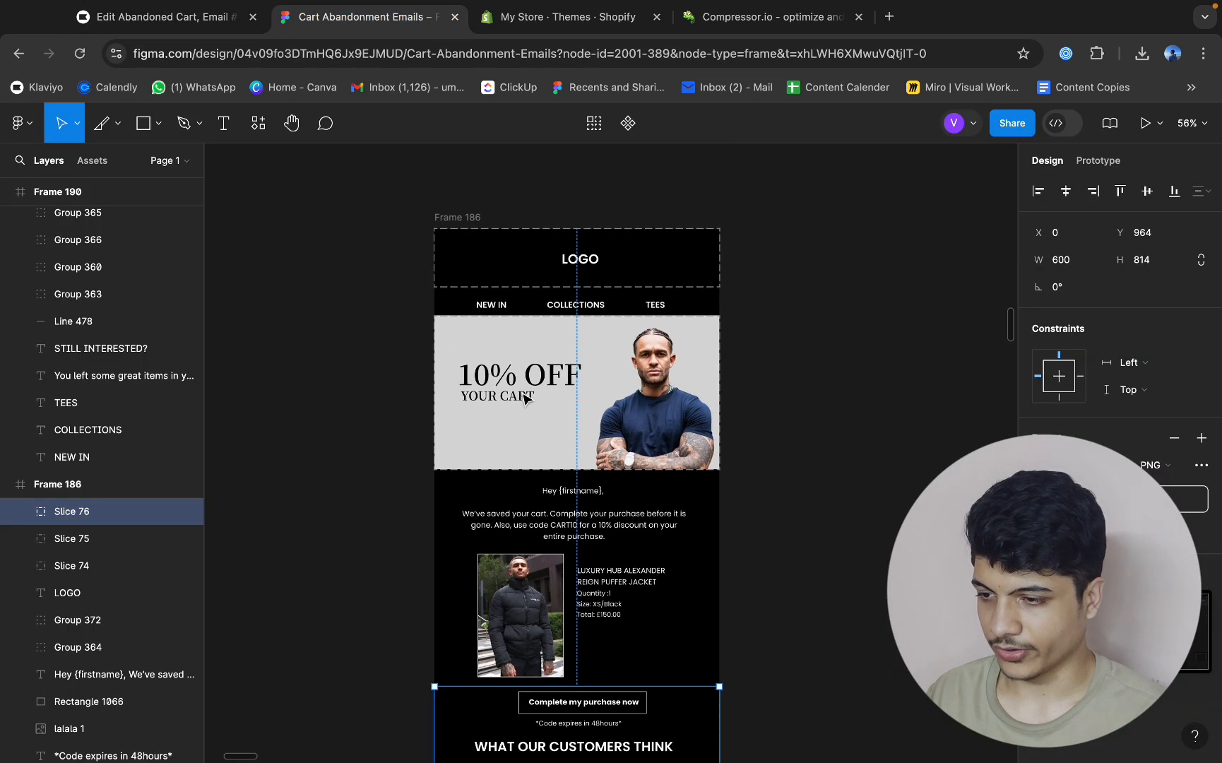
scroll(526, 396, up, 8)
click(117, 134)
click(130, 208)
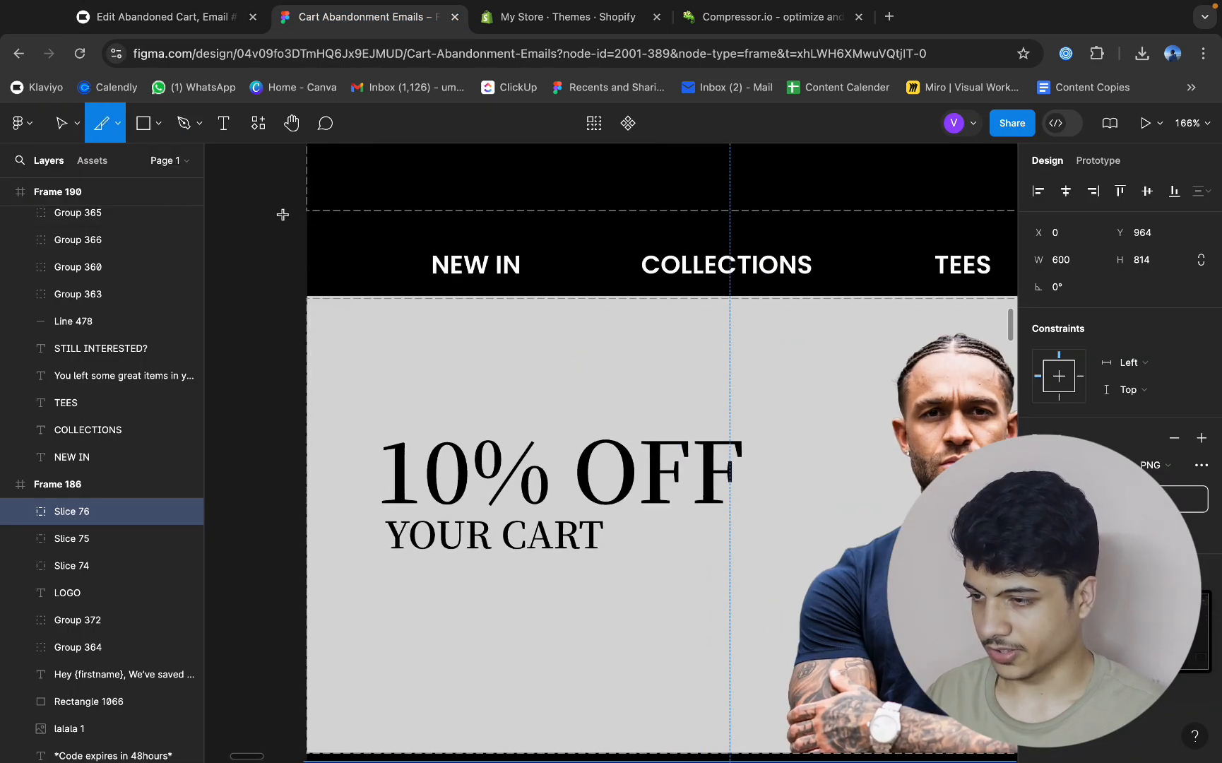
drag(305, 212, 563, 286)
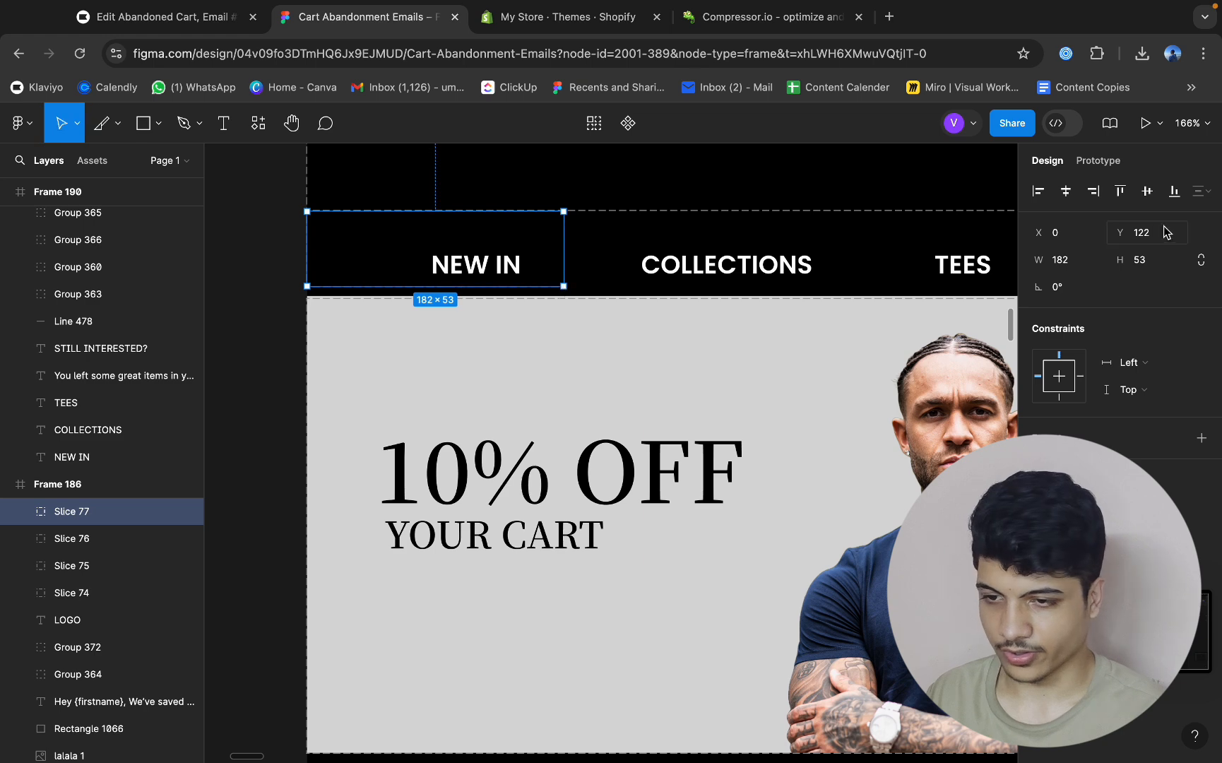
text(200)
key(Return)
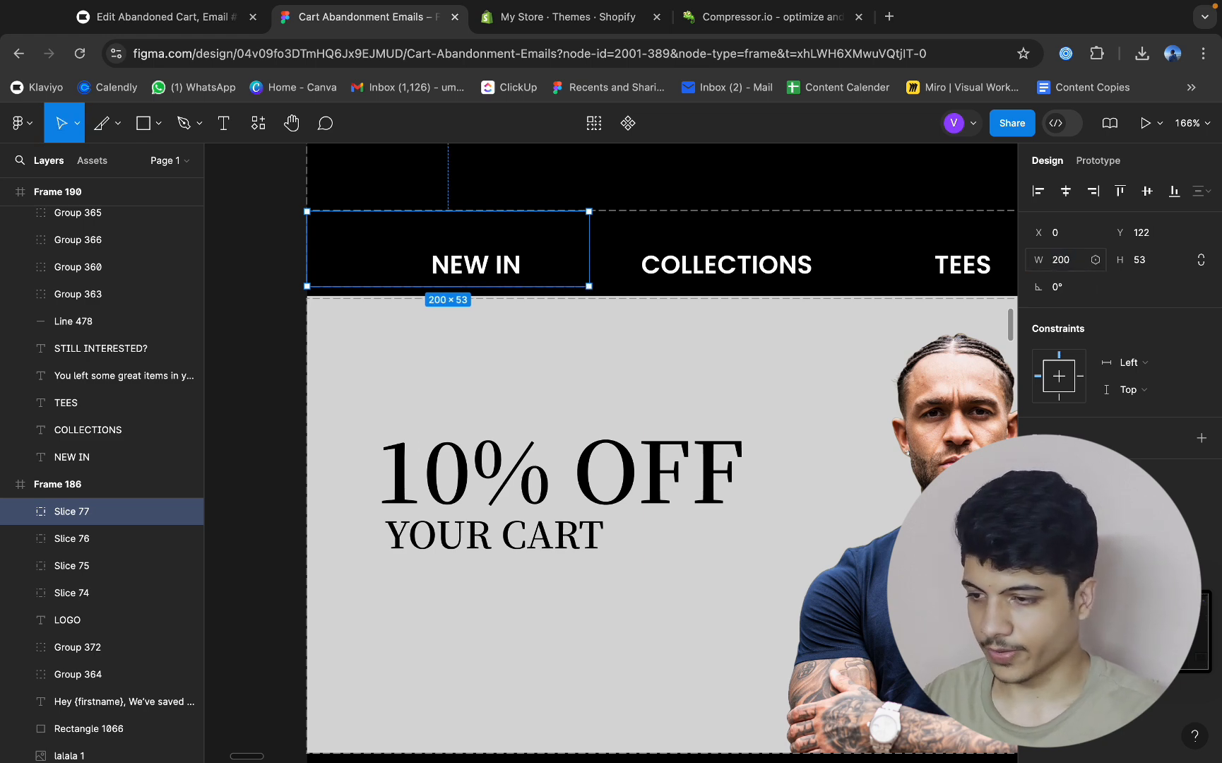
scroll(493, 342, up, 5)
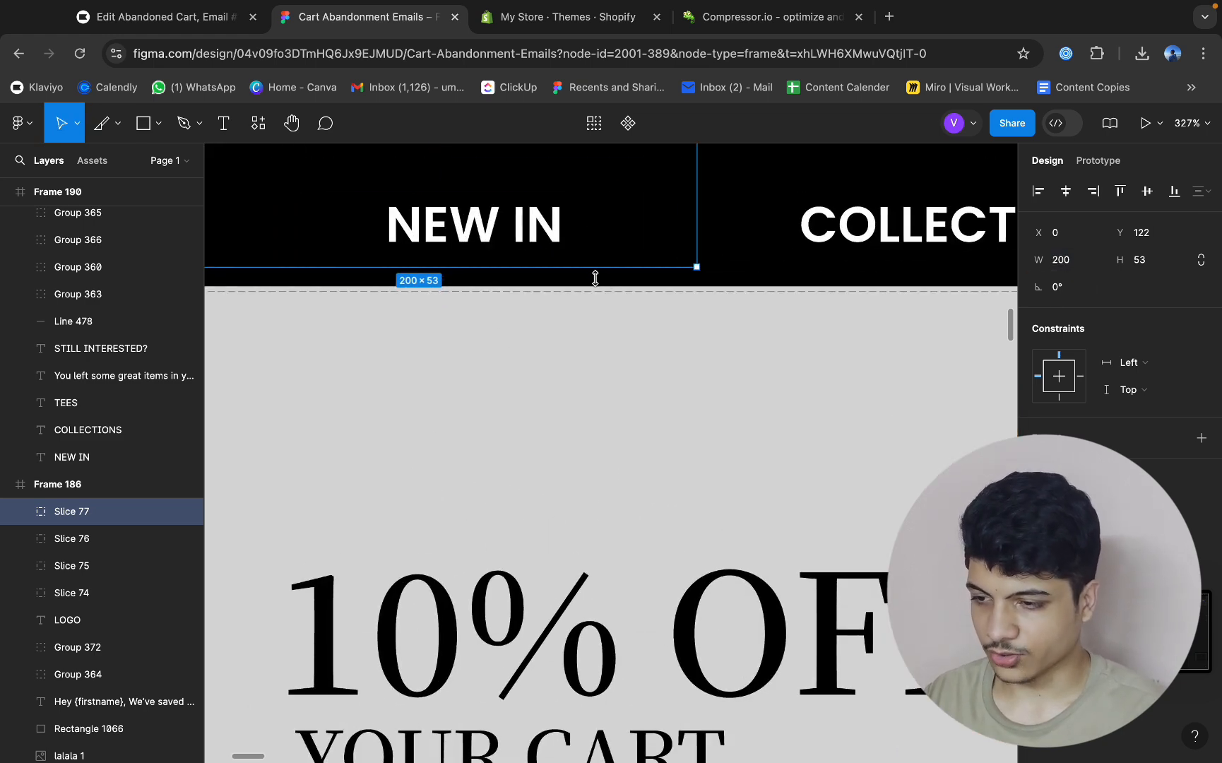
drag(595, 278, 596, 286)
scroll(762, 297, down, 5)
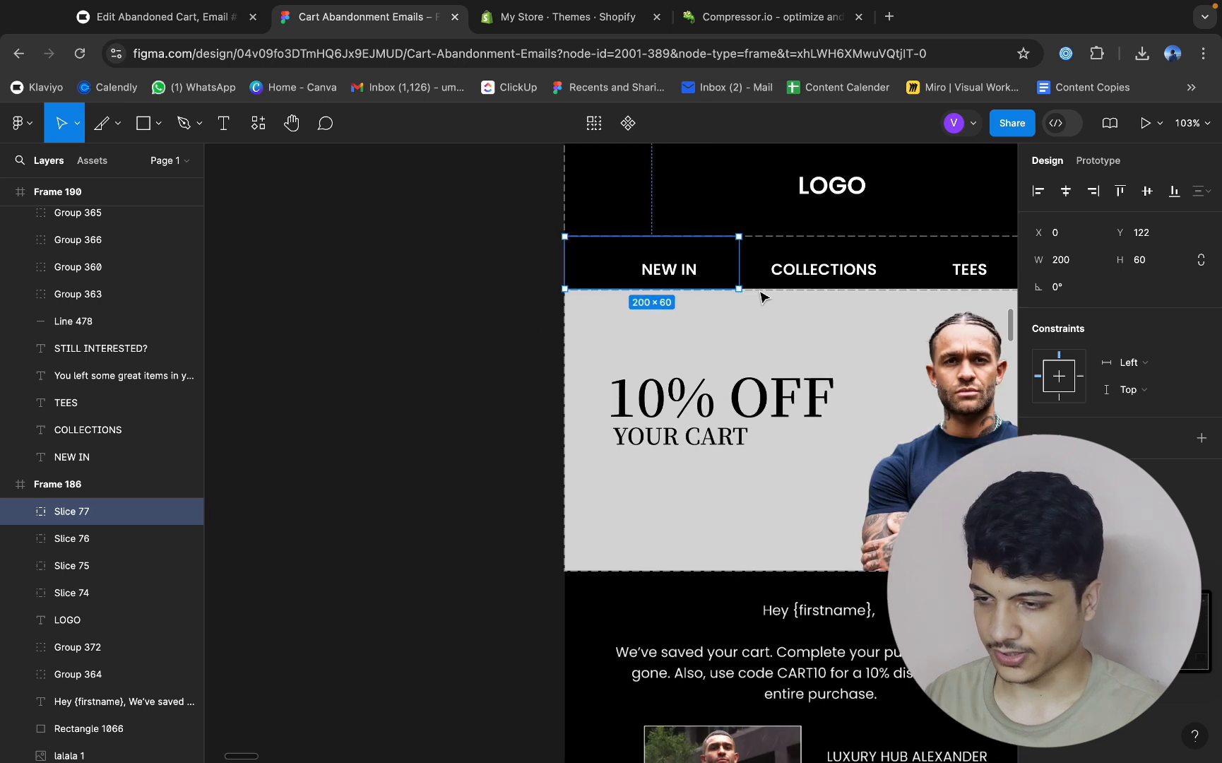
Export the NEW IN slice as PNG.
click(560, 353)
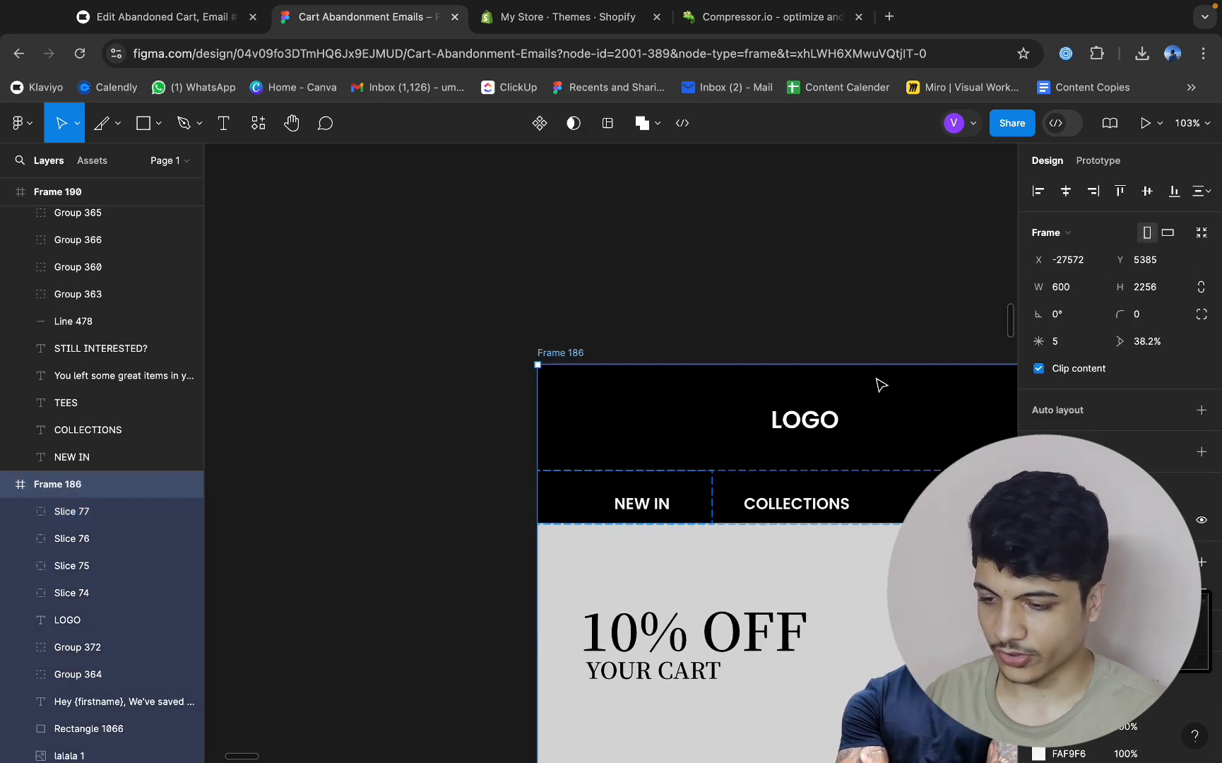
scroll(878, 385, down, 5)
scroll(878, 385, right, 3)
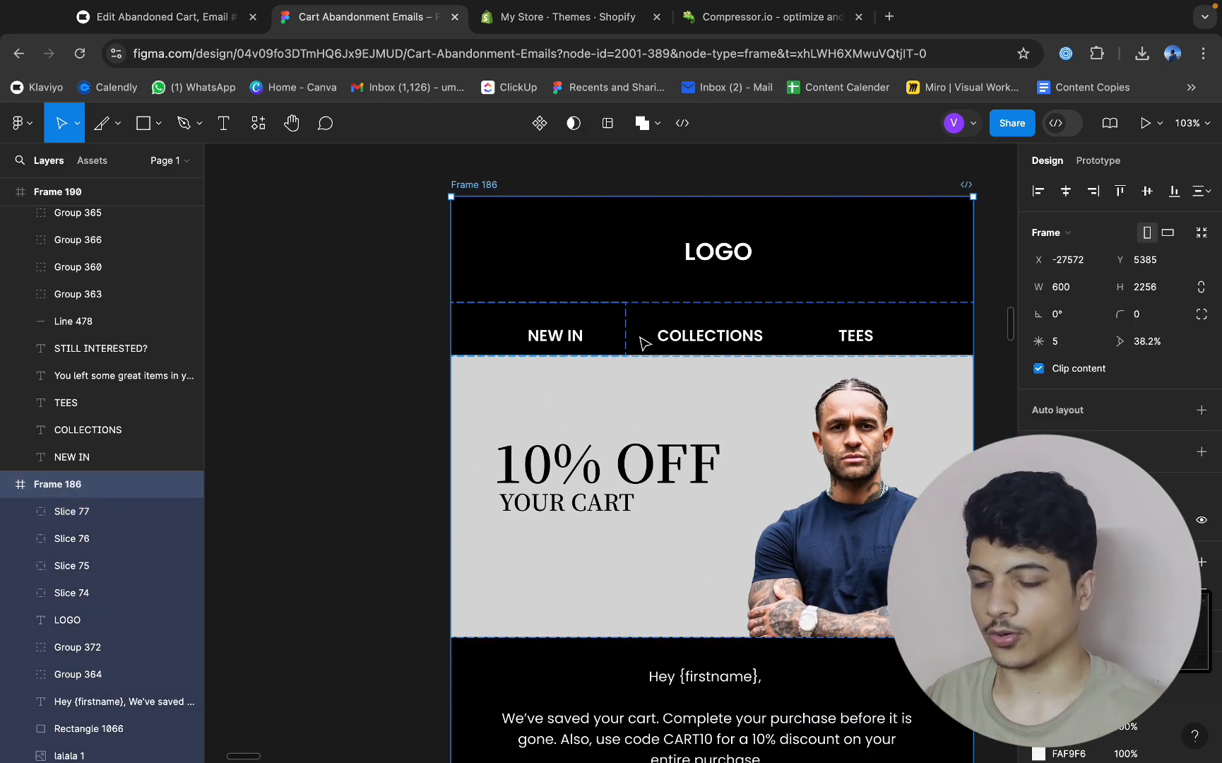
key(Escape)
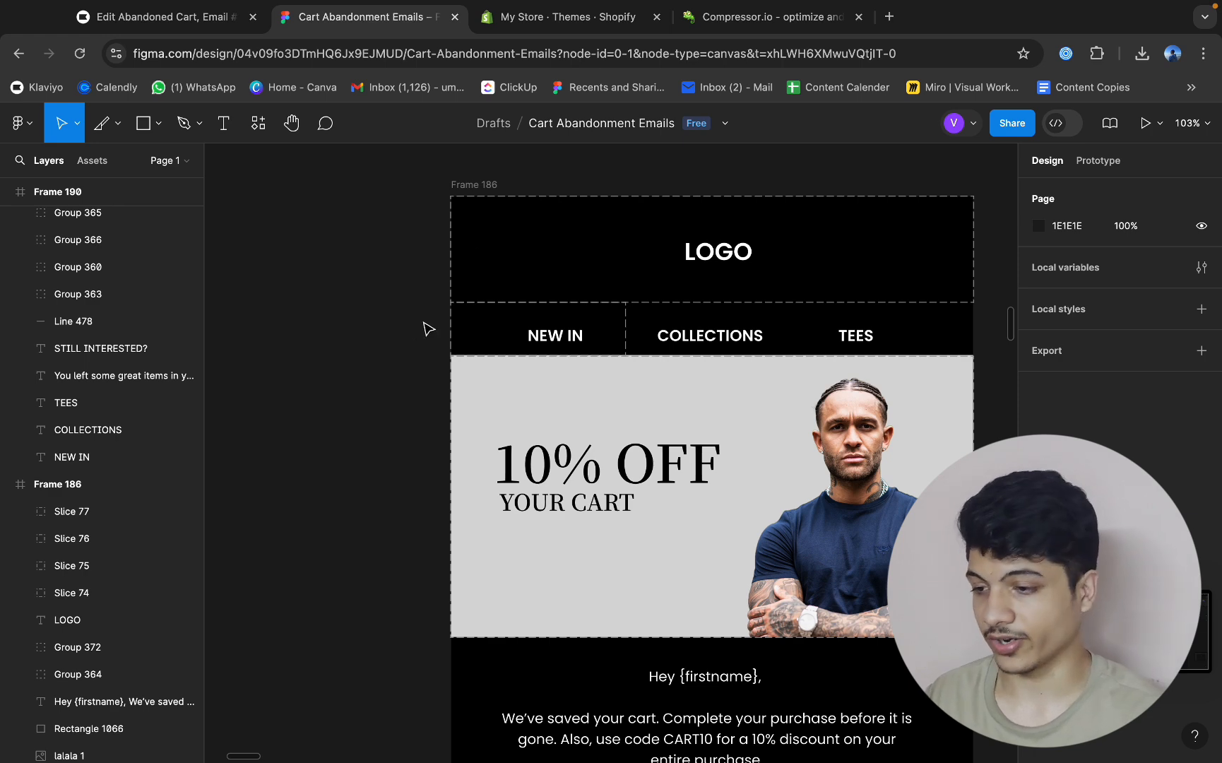
click(472, 327)
scroll(643, 336, up, 10)
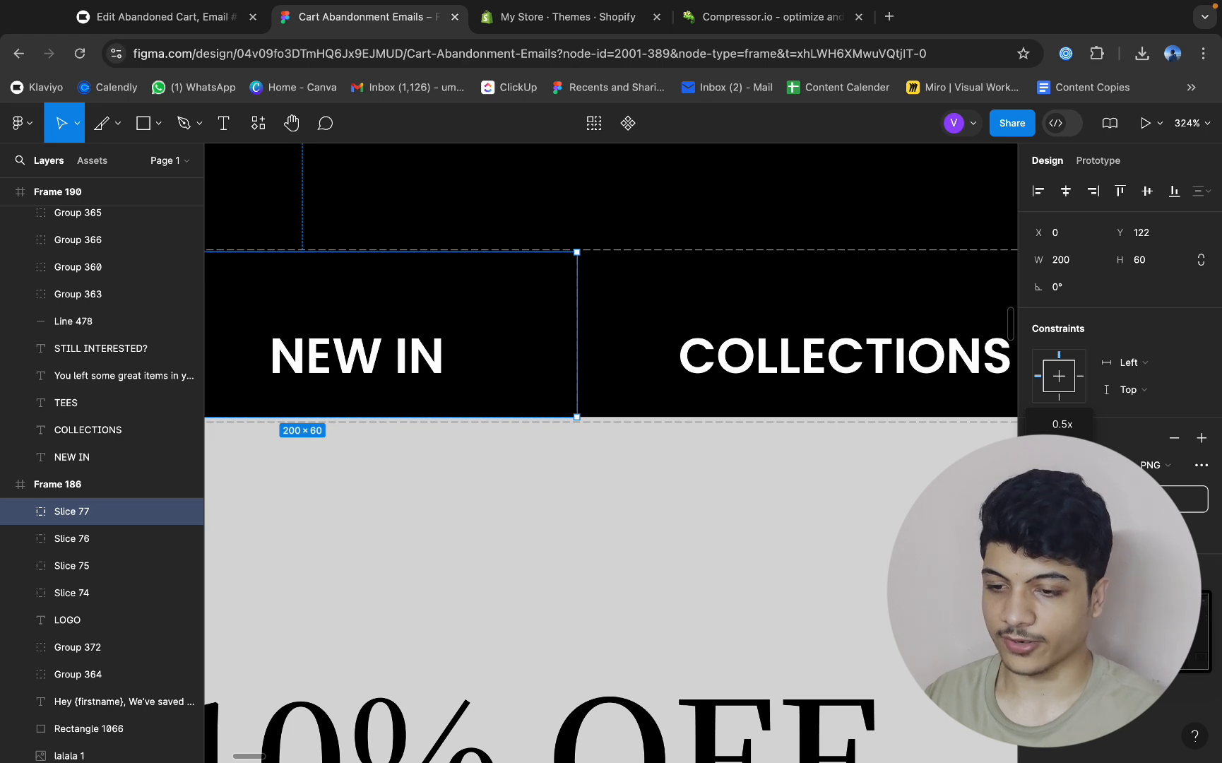
scroll(626, 407, down, 4)
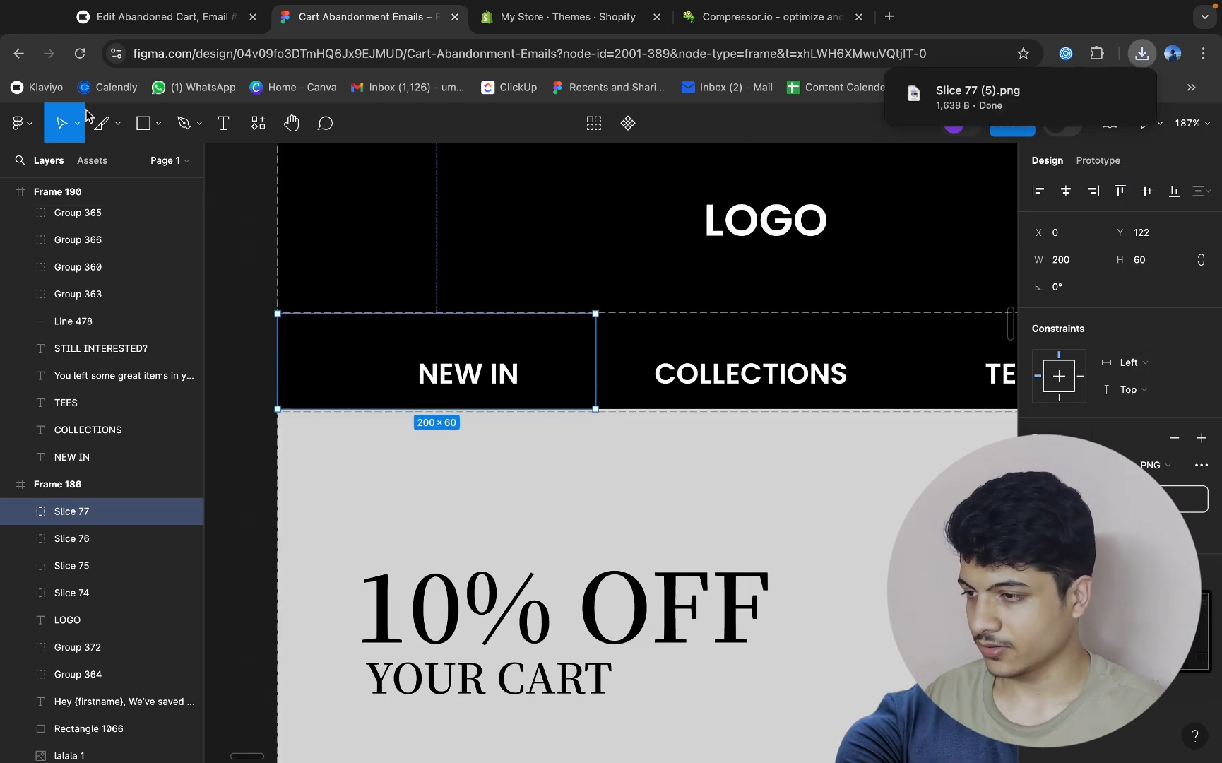
Slice the COLLECTIONS navigation link flush against the NEW IN slice at 200 × 60 and export it as PNG.
click(117, 123)
click(106, 202)
scroll(615, 319, up, 14)
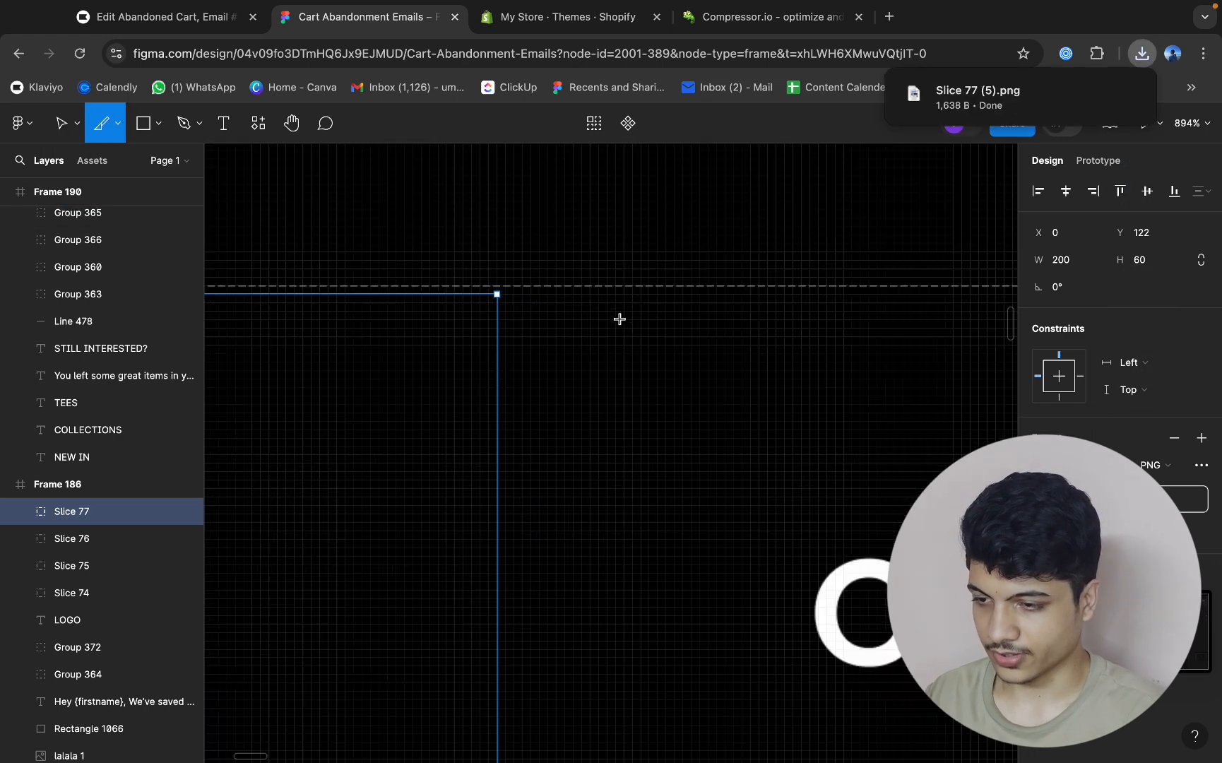
mouse_move(500, 303)
mouse_down()
mouse_move(908, 575)
mouse_move(924, 602)
mouse_up()
scroll(507, 291, down, 8)
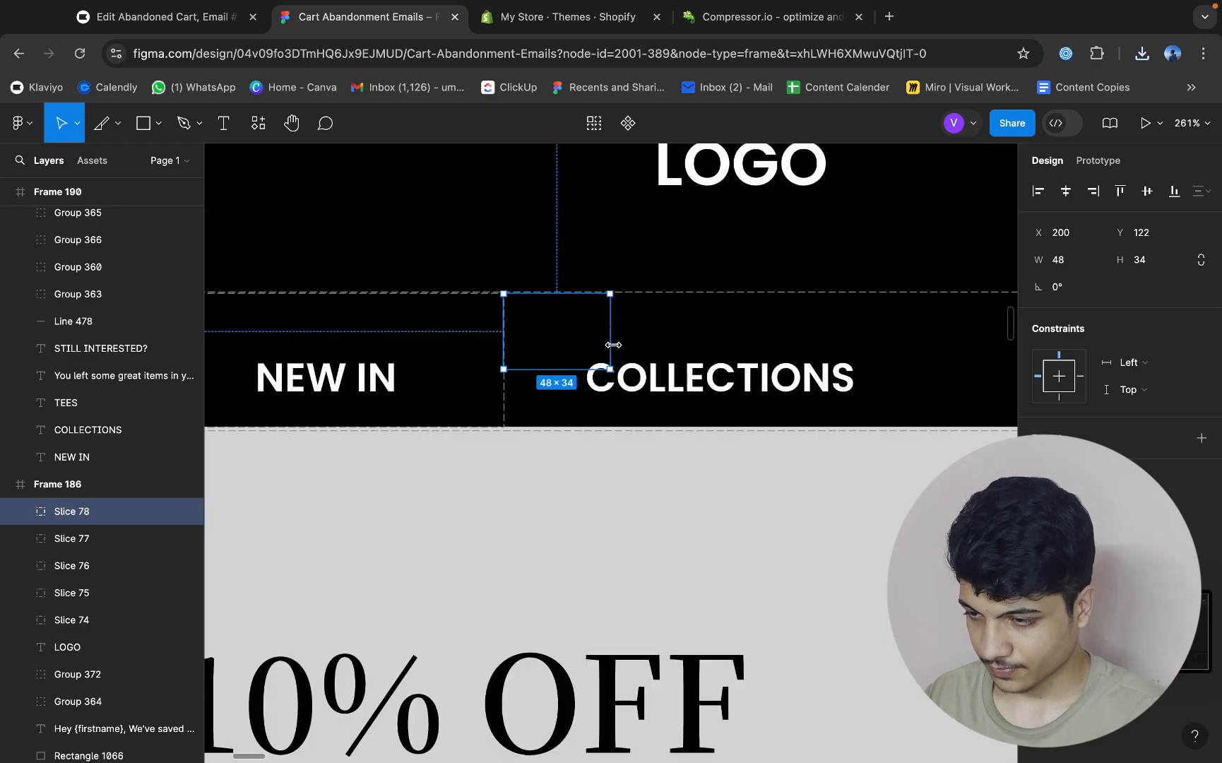
drag(613, 345, 673, 344)
drag(565, 369, 566, 428)
scroll(506, 430, up, 13)
scroll(636, 371, down, 10)
scroll(611, 428, up, 18)
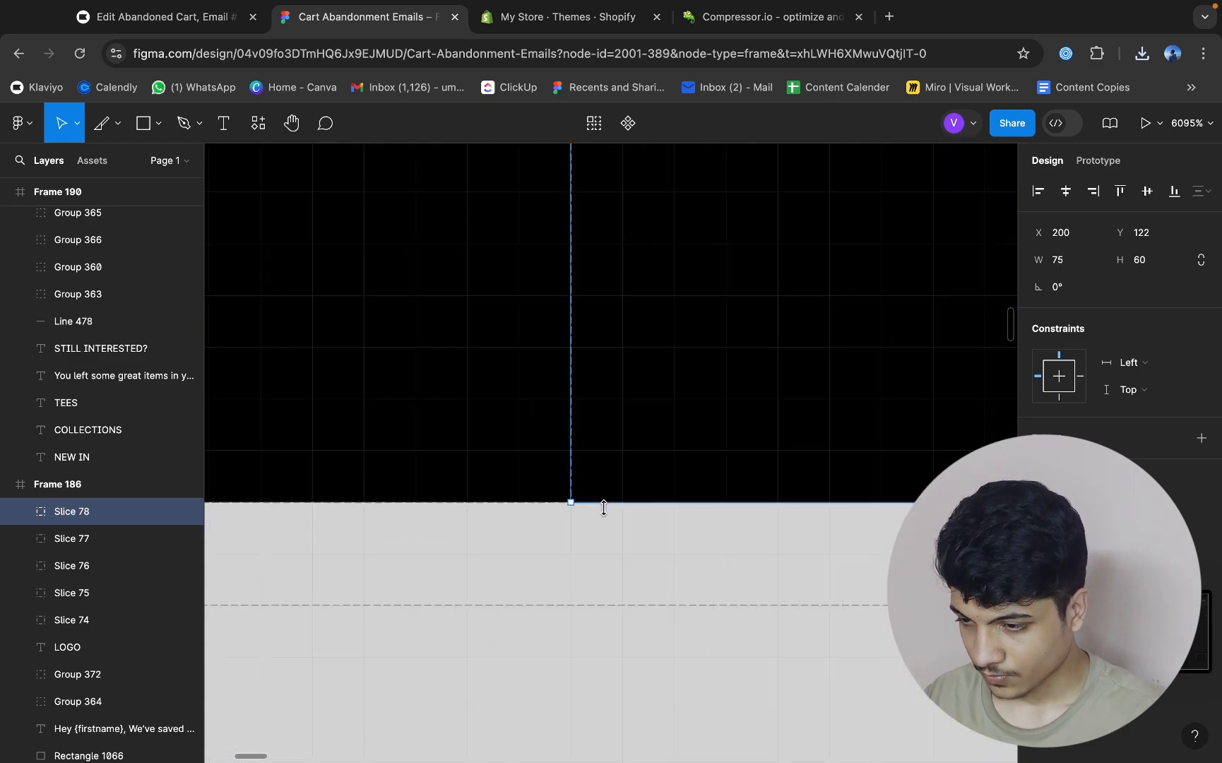
scroll(604, 509, down, 12)
scroll(611, 264, up, 10)
scroll(677, 384, down, 12)
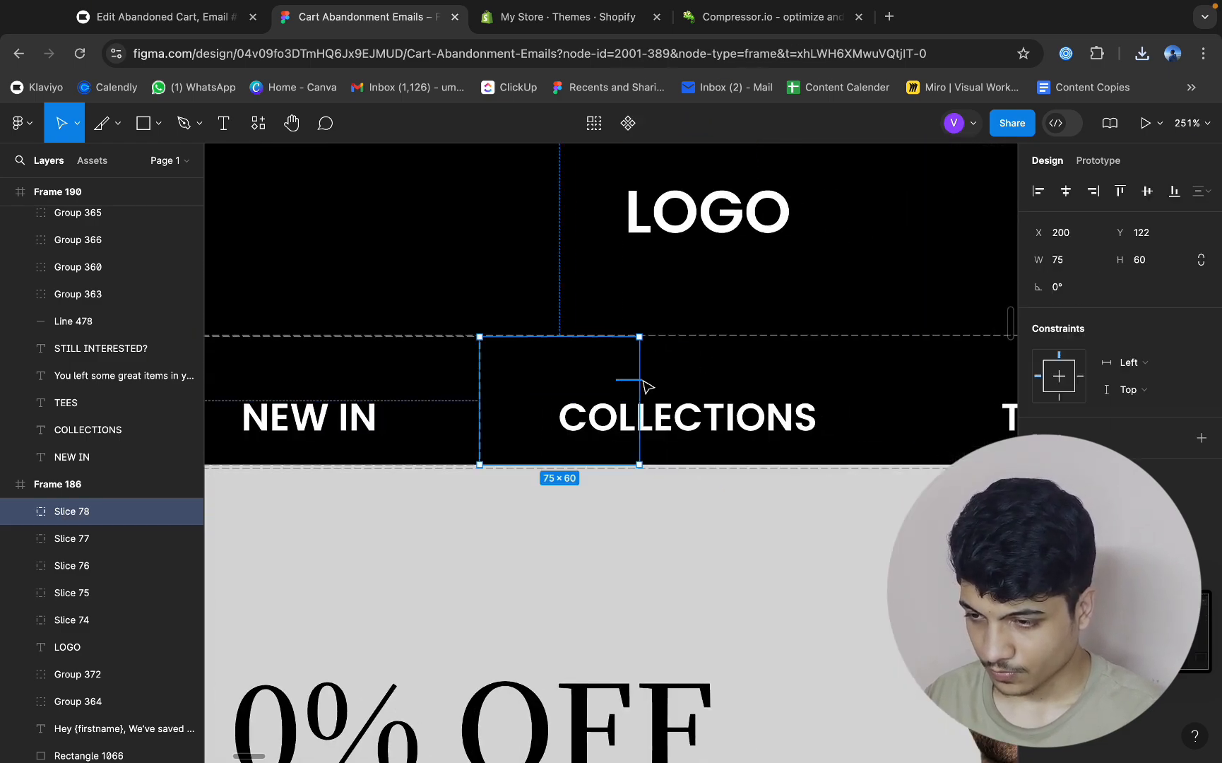
drag(644, 385, 905, 385)
click(1202, 439)
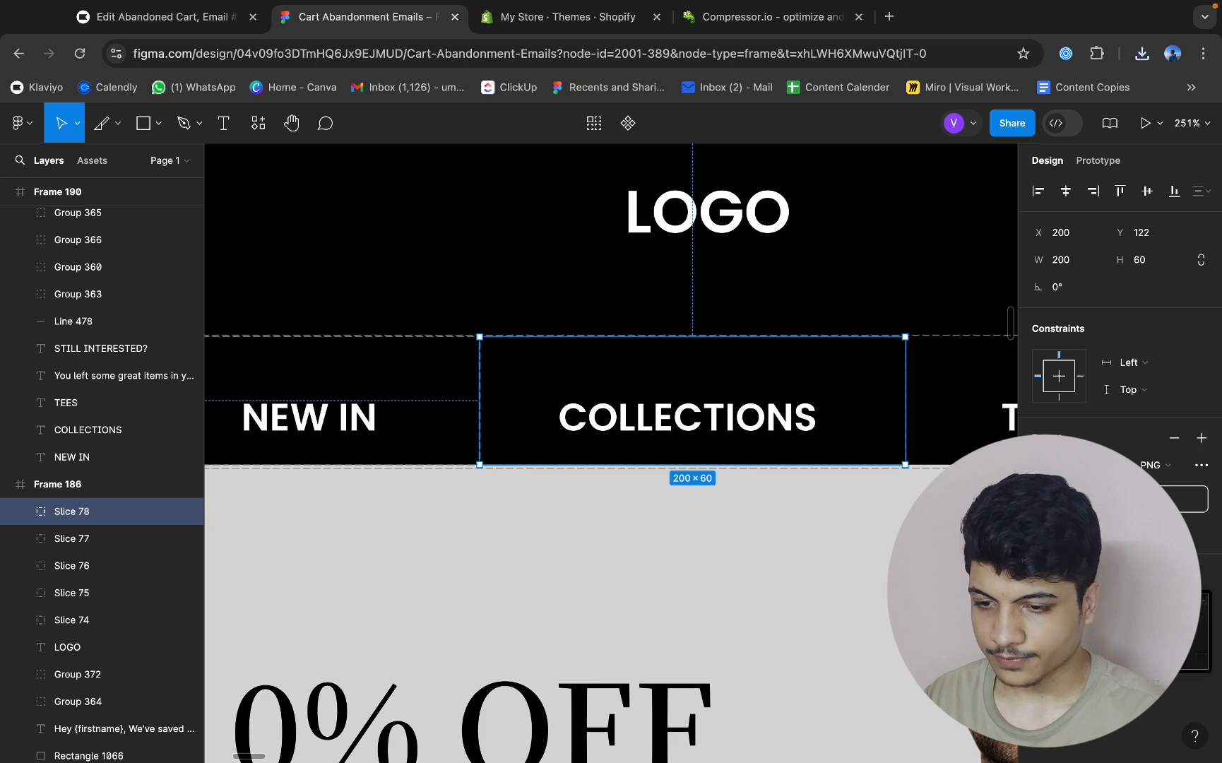
Duplicate the COLLECTIONS slice, place the copy over the TEES link at X 400, Y 122, and export it as PNG.
scroll(669, 397, right, 3)
key(super+d)
scroll(668, 398, right, 3)
drag(489, 399, 921, 403)
scroll(636, 360, up, 8)
drag(565, 337, 507, 320)
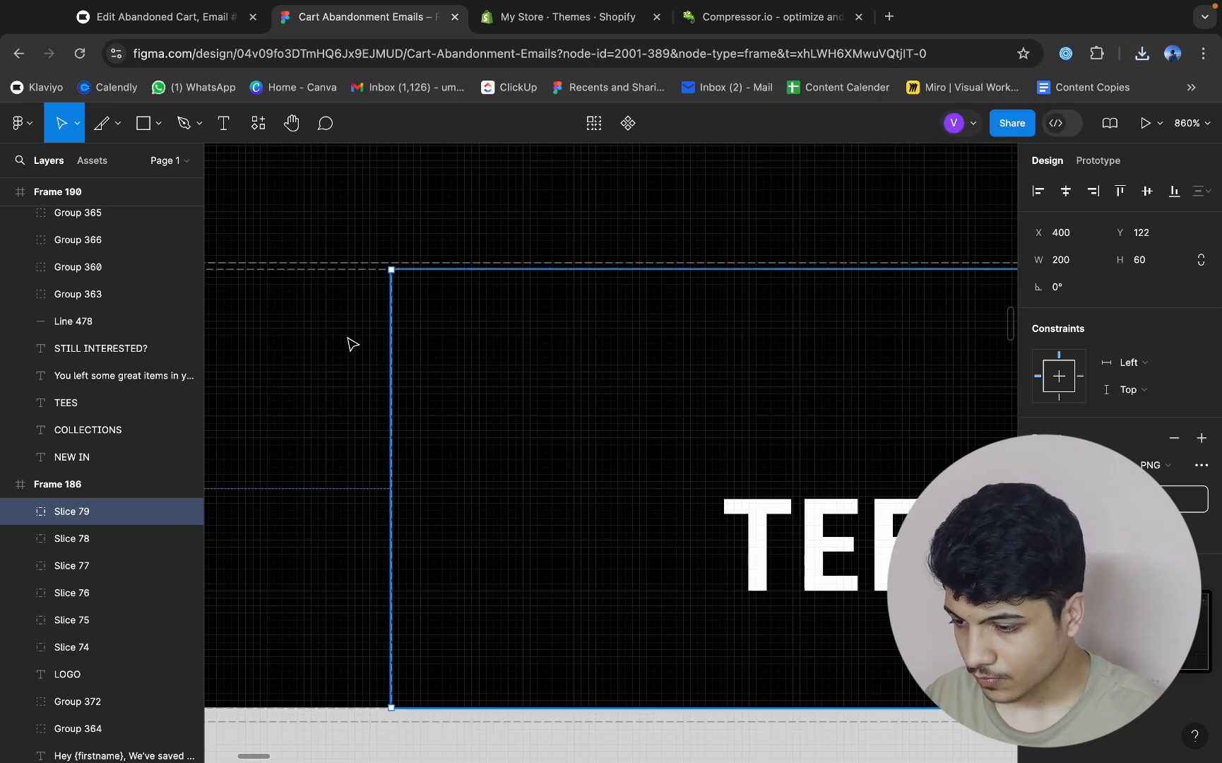
scroll(409, 678, down, 10)
Switch to Compressor.io, clear the previous file list, and compress the exported Slice 77, Slice 78 and Slice 79 PNG files.
click(772, 21)
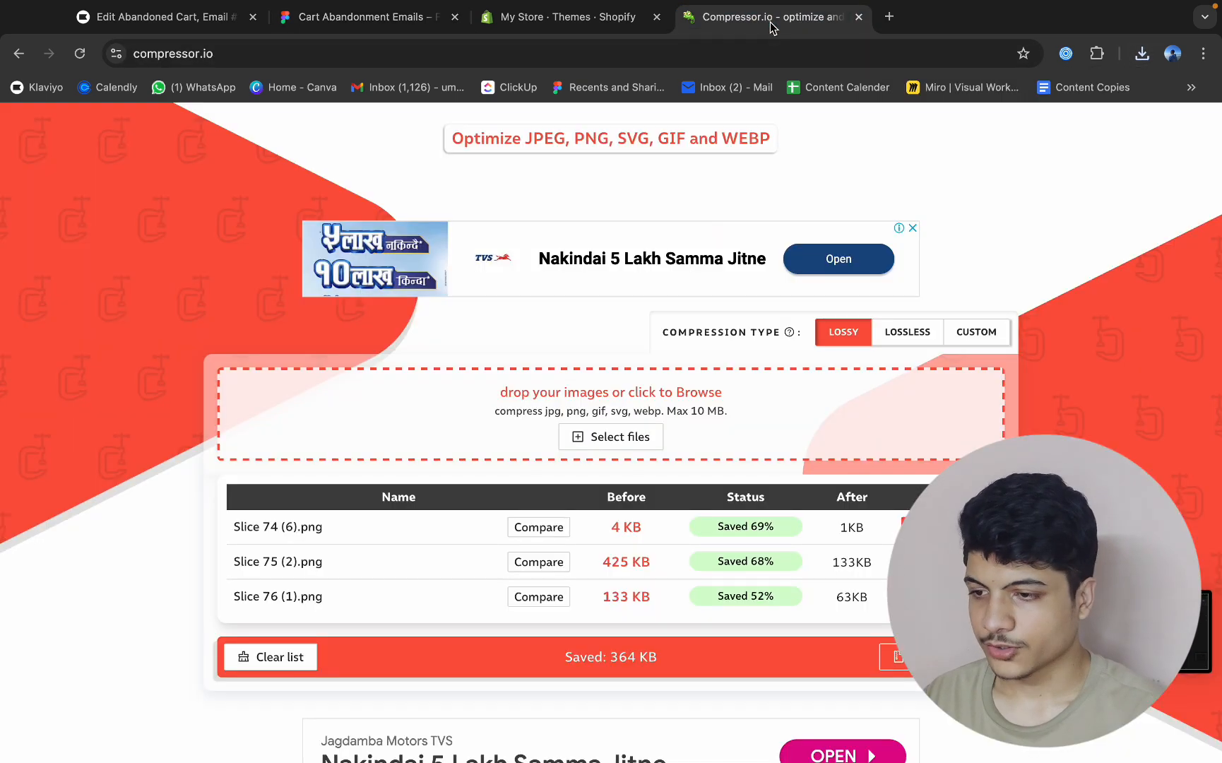
click(274, 658)
click(1142, 53)
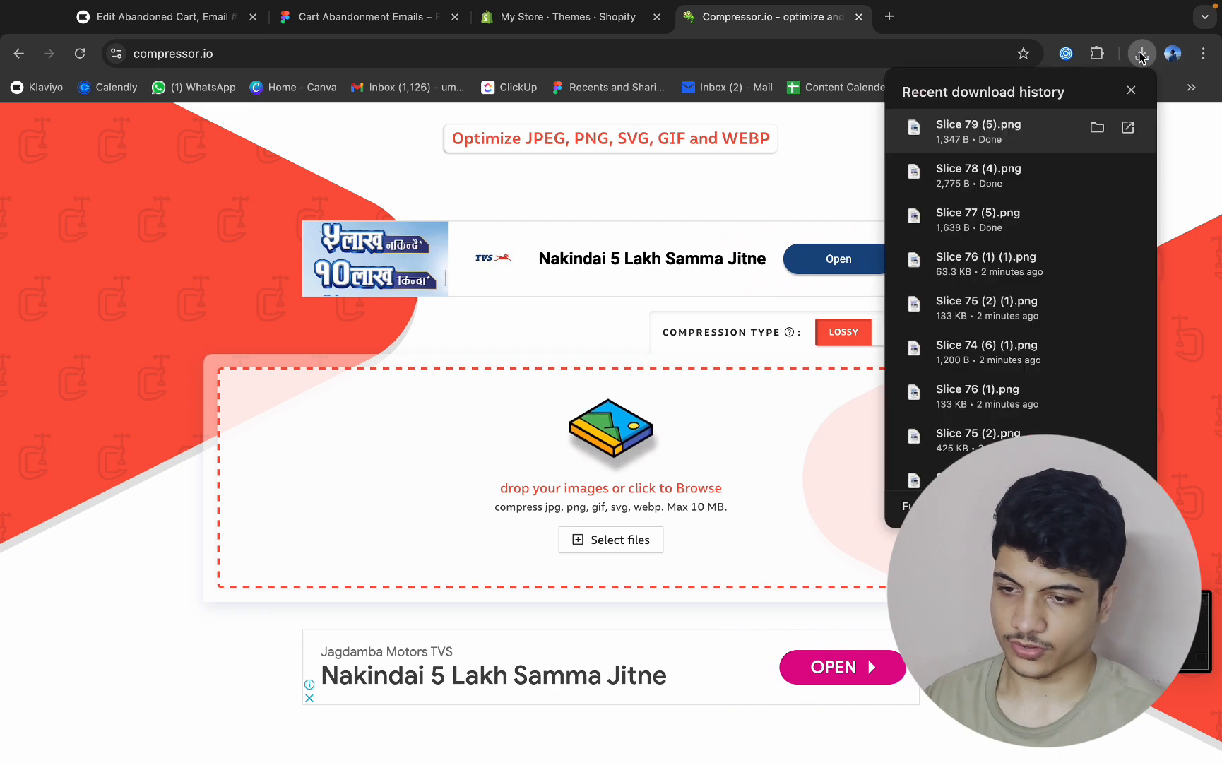
drag(996, 225, 677, 461)
click(1142, 53)
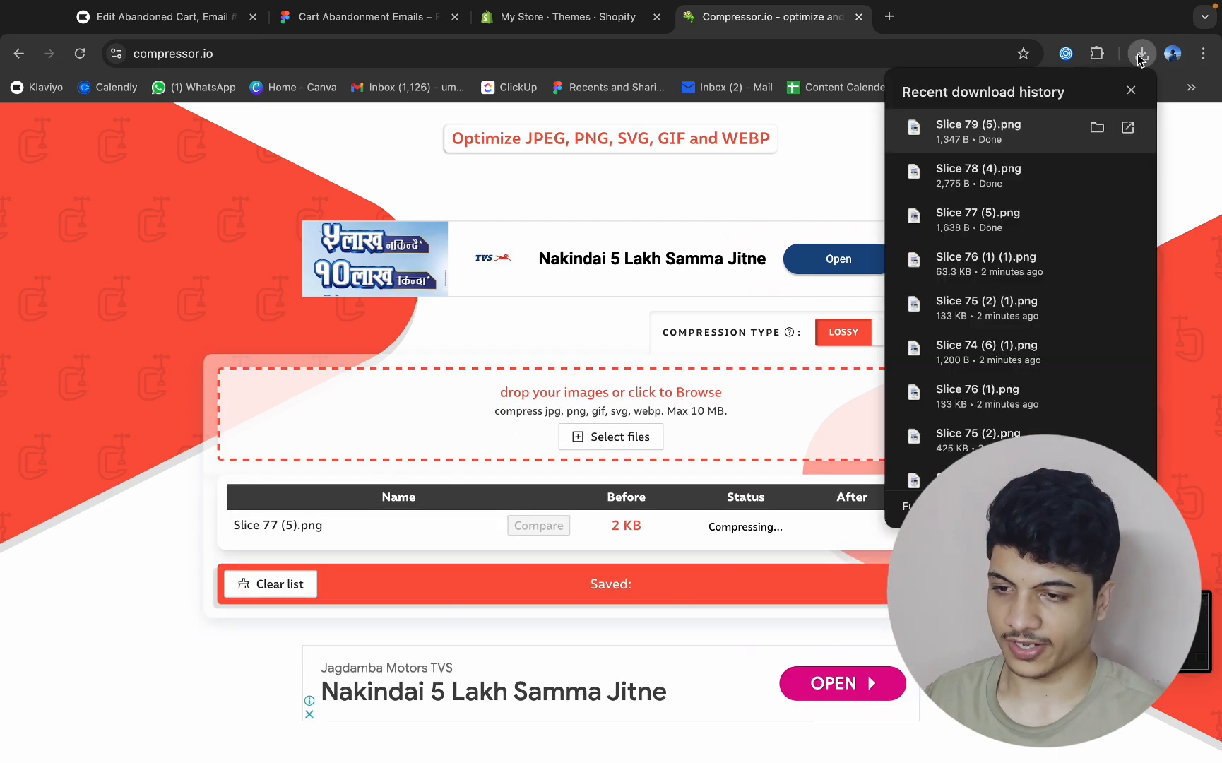
drag(999, 180, 684, 425)
click(1134, 58)
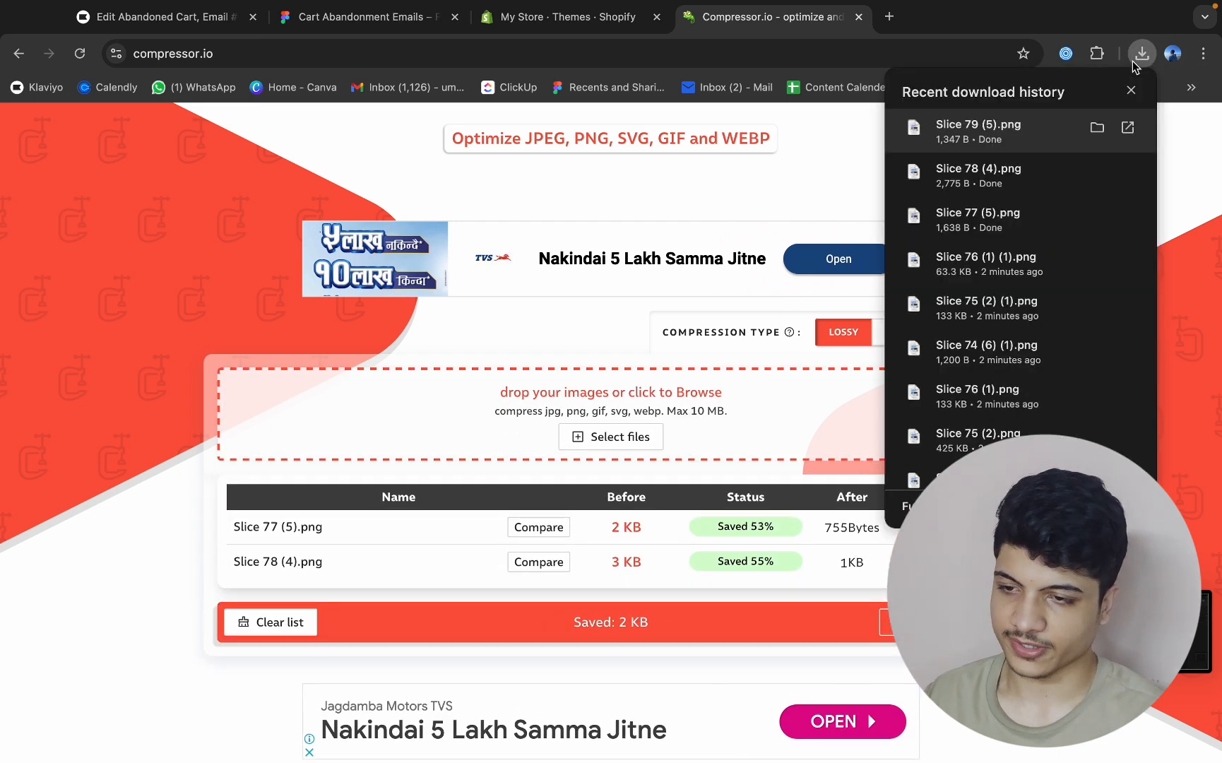
drag(825, 312, 707, 415)
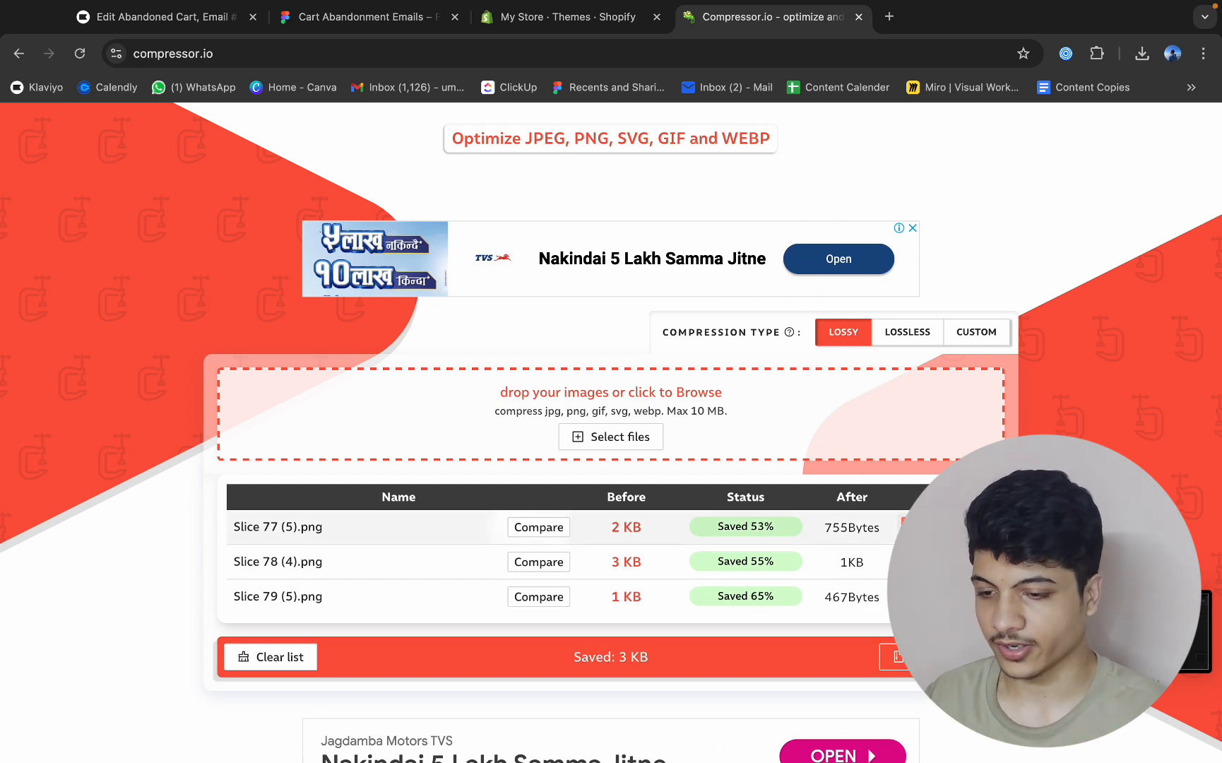
Download the compressed versions of Slice 77, Slice 78 and Slice 79.
click(945, 527)
click(945, 562)
click(945, 596)
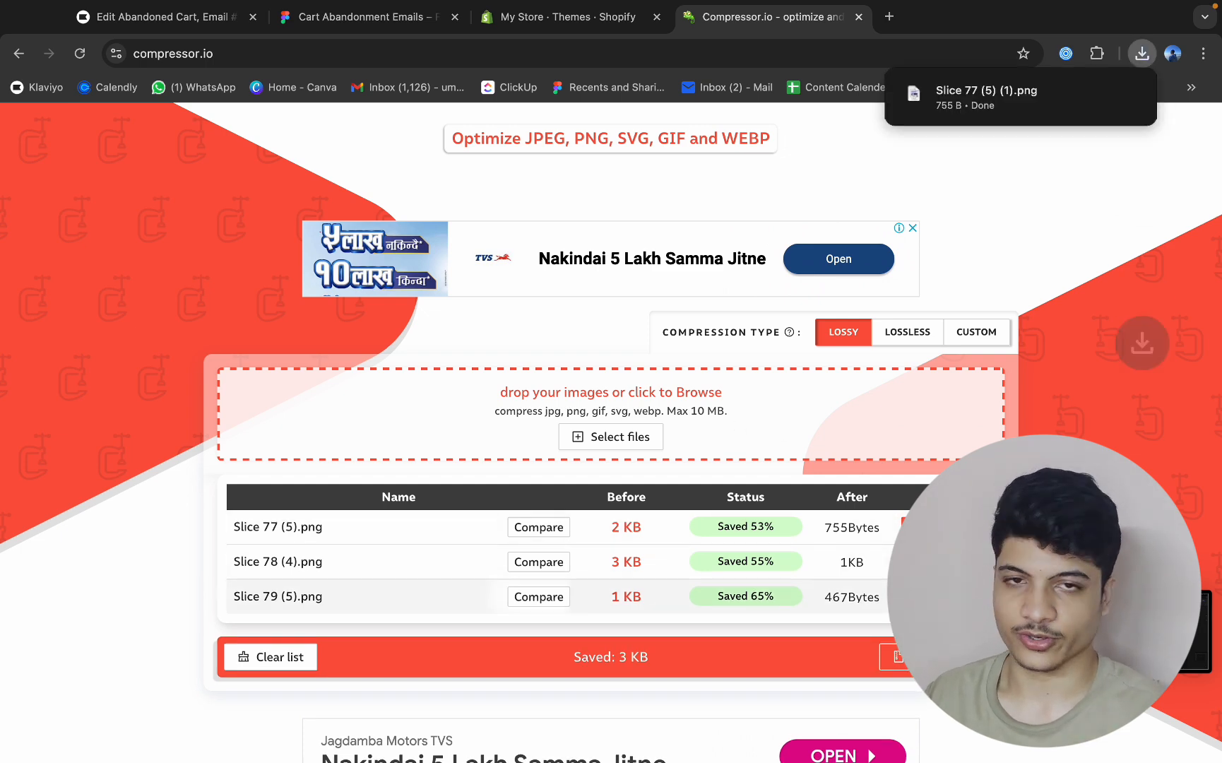
Switch to Klaviyo, add an image block to the first column beneath the logo, and upload the compressed Slice 77 (NEW IN) to it.
click(167, 27)
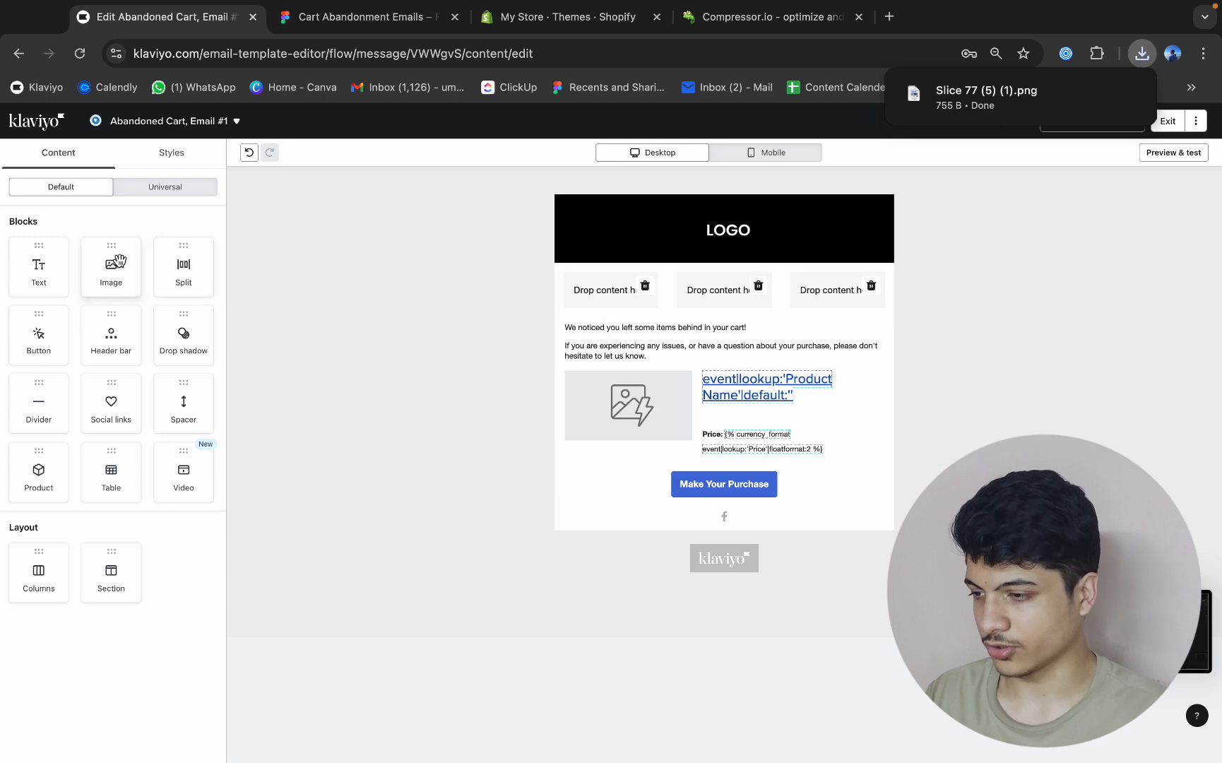
drag(117, 262, 615, 294)
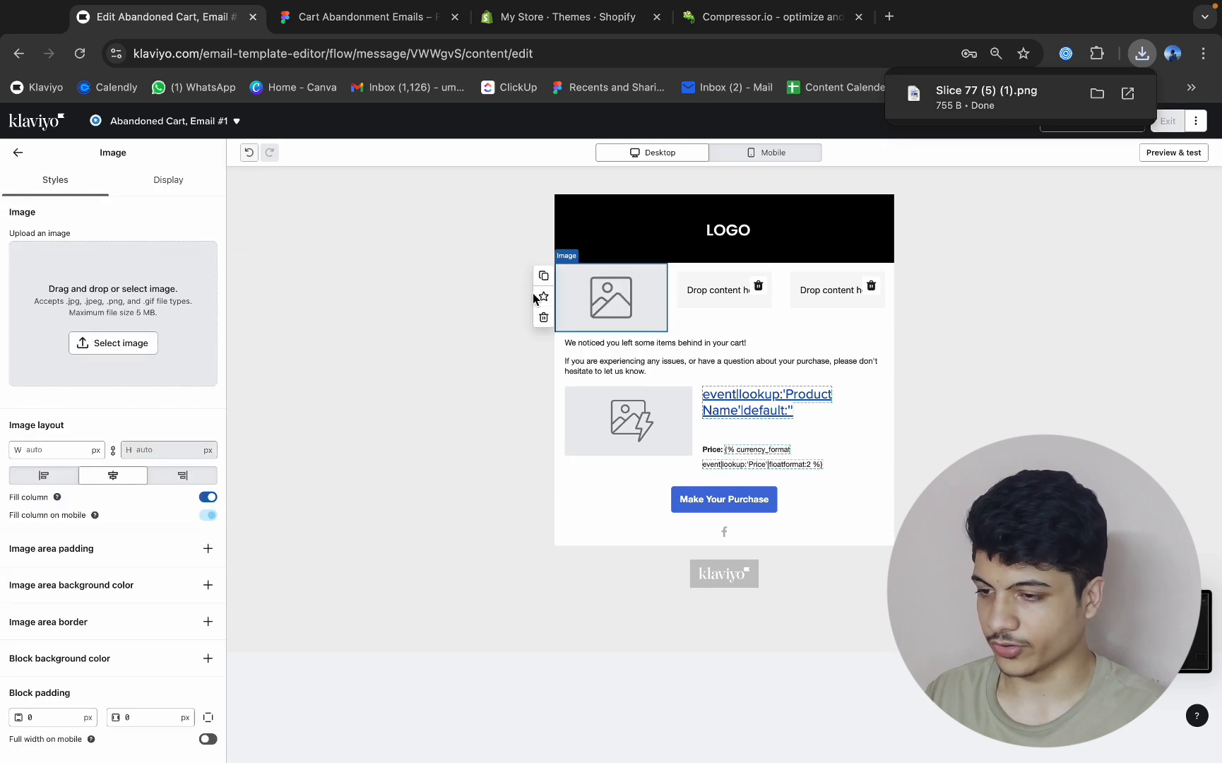
click(150, 342)
click(127, 181)
click(1141, 53)
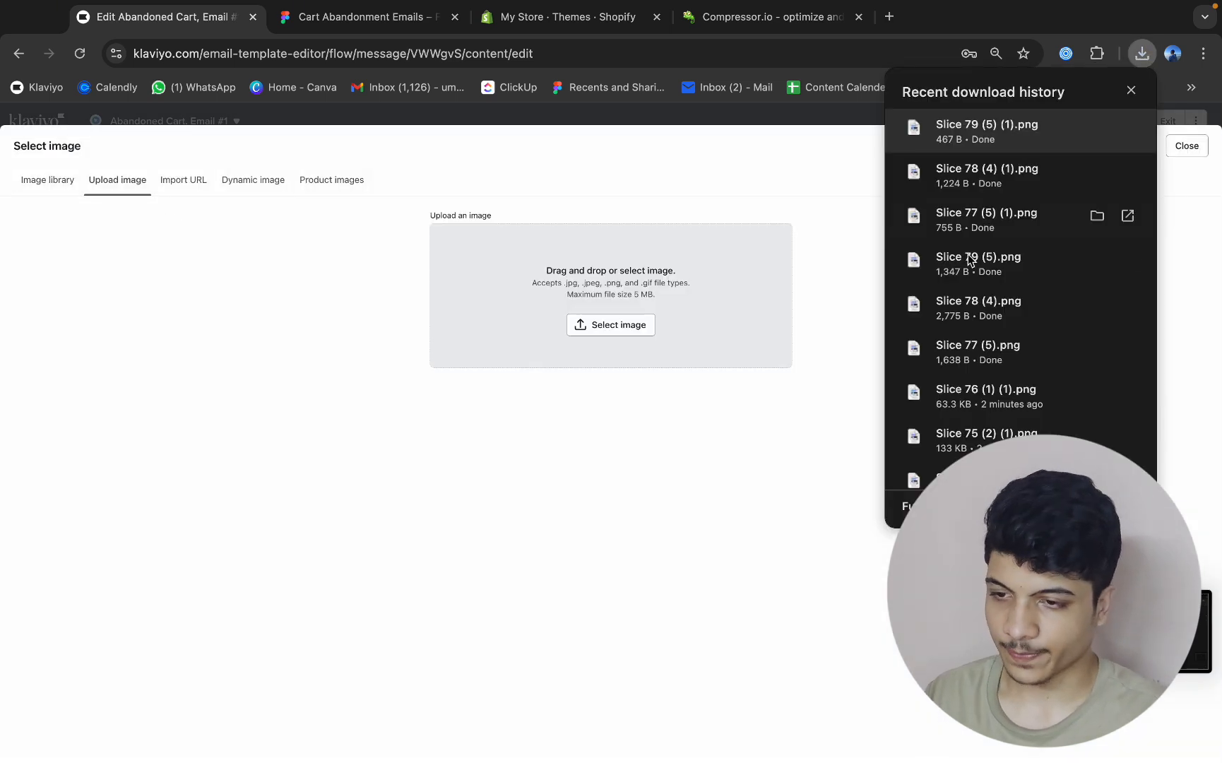
drag(1035, 218, 616, 315)
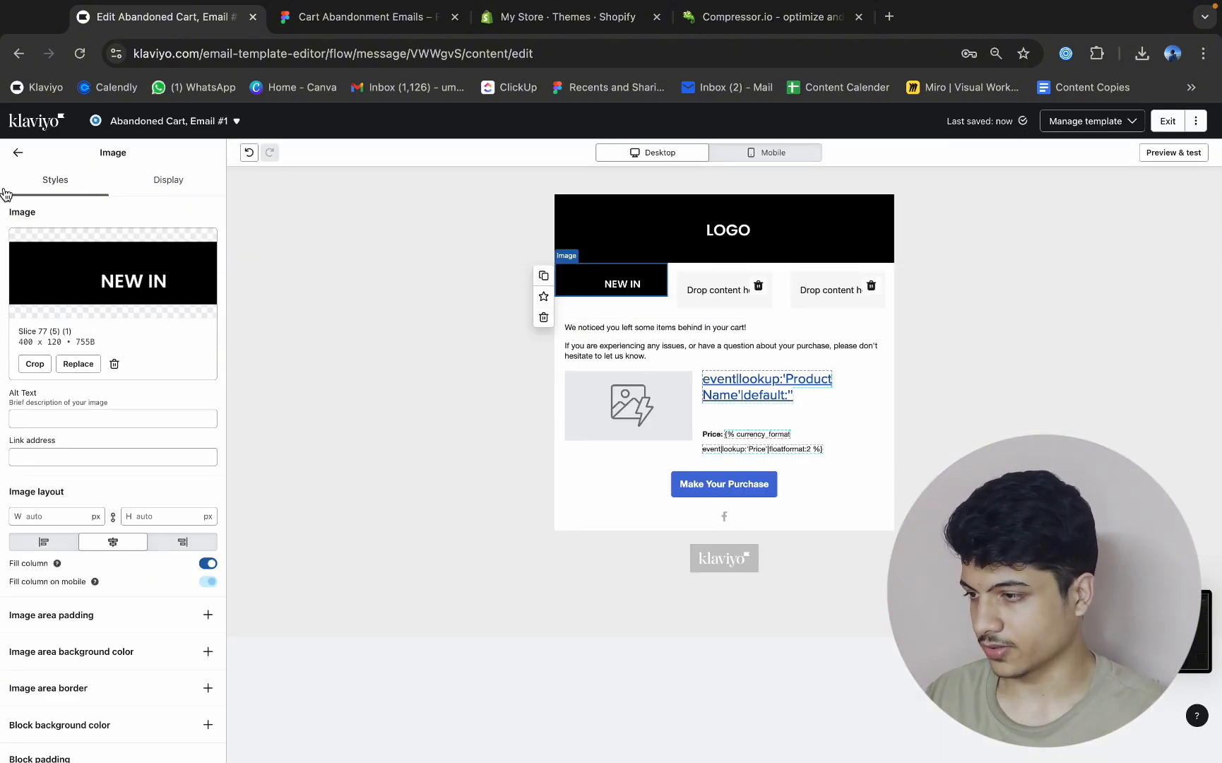
Add an image block to the middle navigation column and upload the compressed Slice 78 (COLLECTIONS) to it.
click(17, 152)
drag(91, 274, 721, 286)
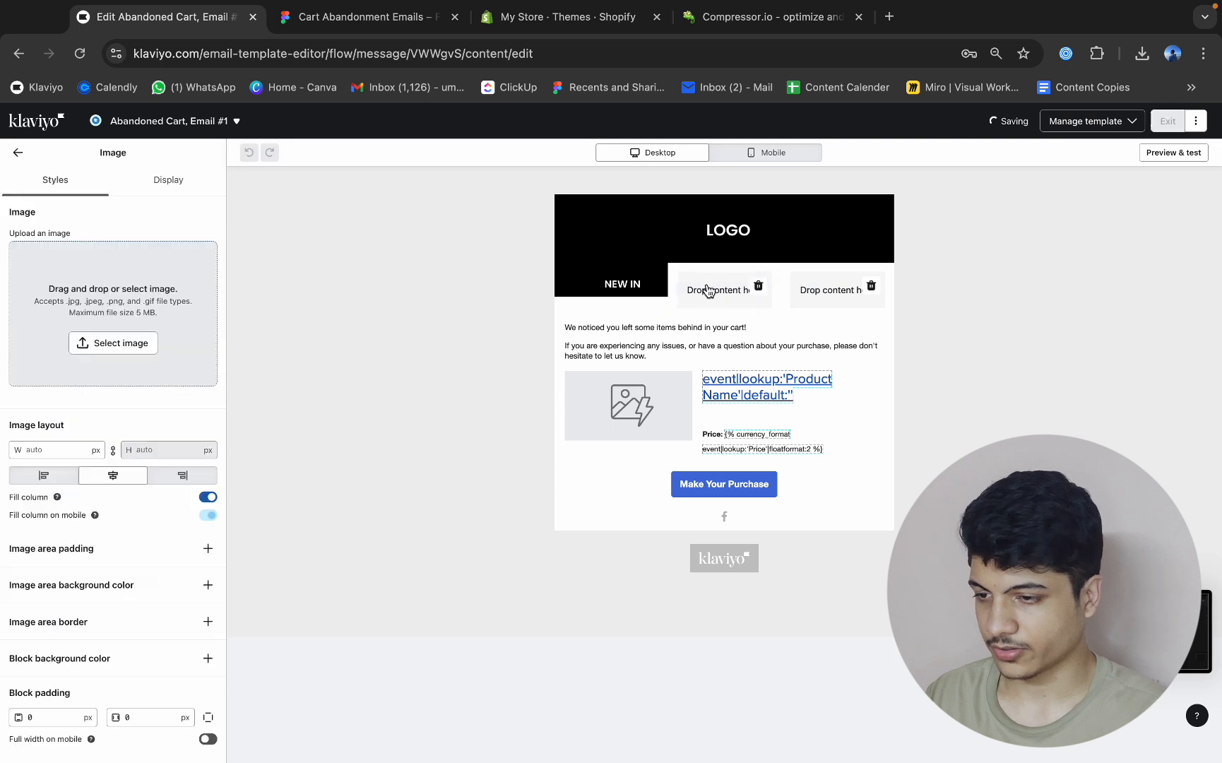
click(1142, 53)
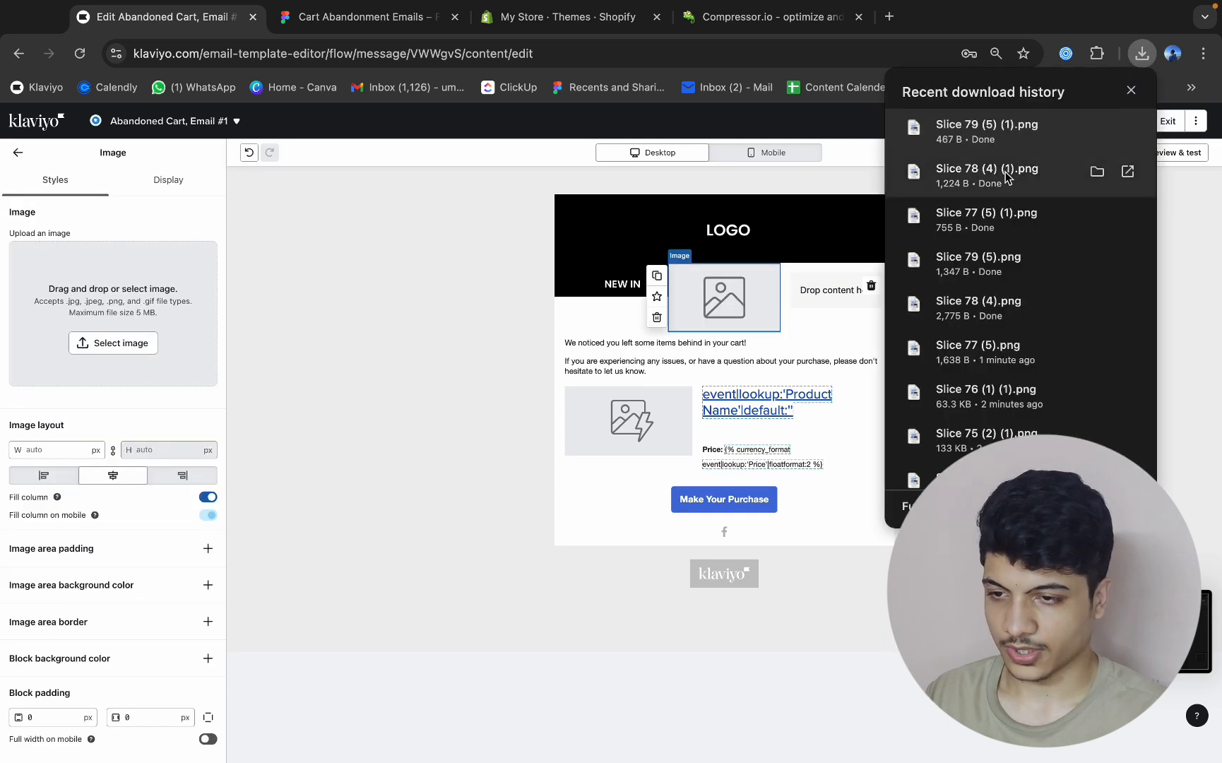
drag(978, 170, 73, 329)
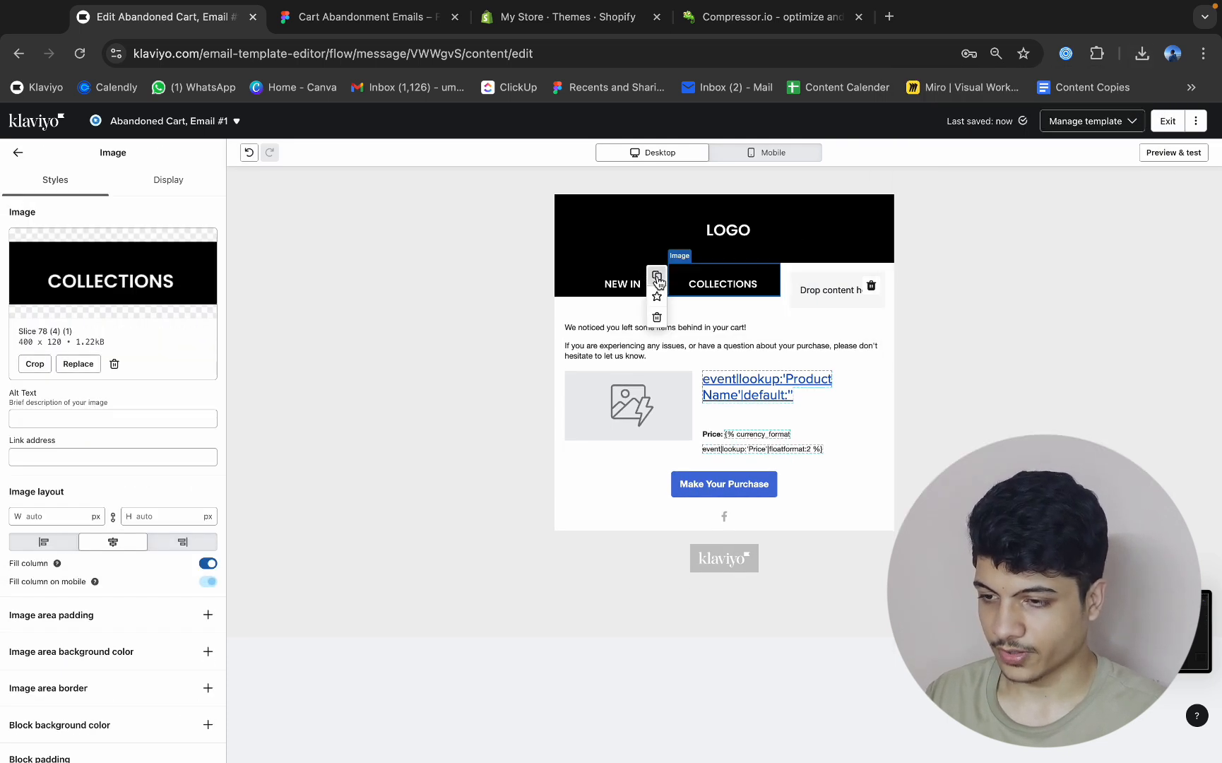
Copy the COLLECTIONS image block into the third column and replace its image with the compressed Slice 79 (TEES).
drag(718, 306, 835, 292)
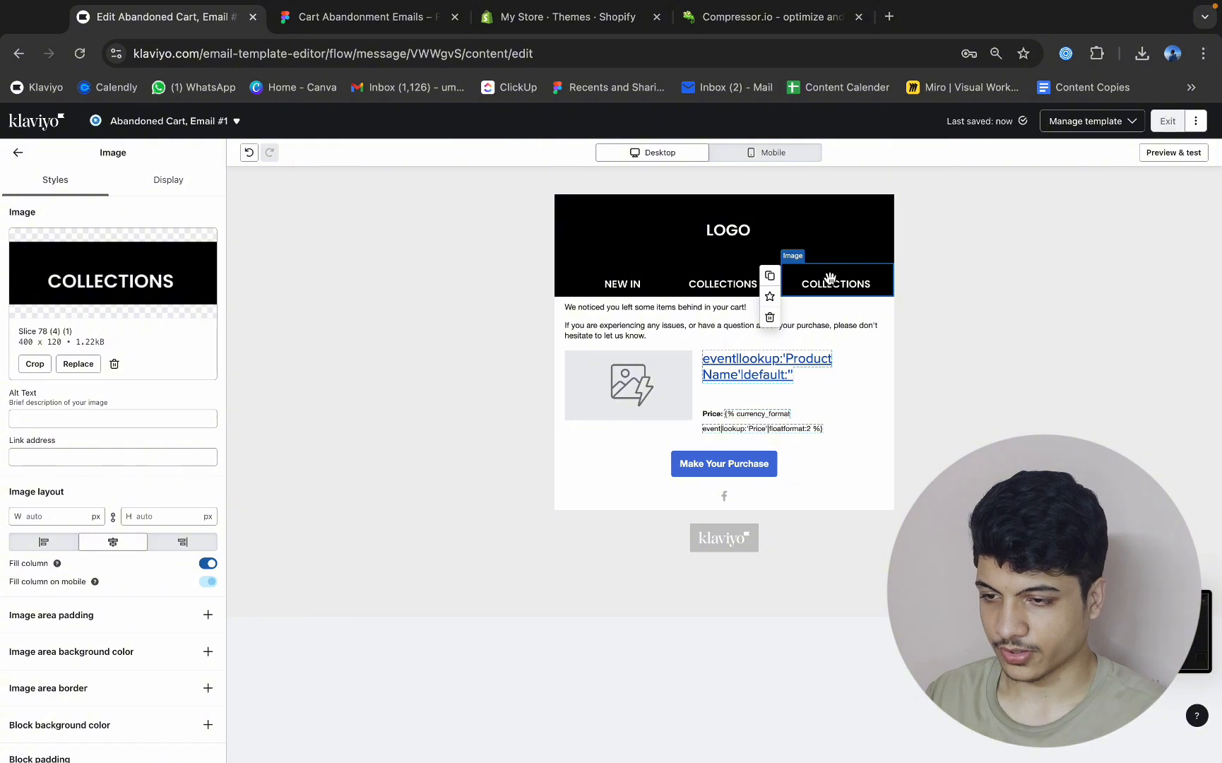
click(78, 364)
click(118, 180)
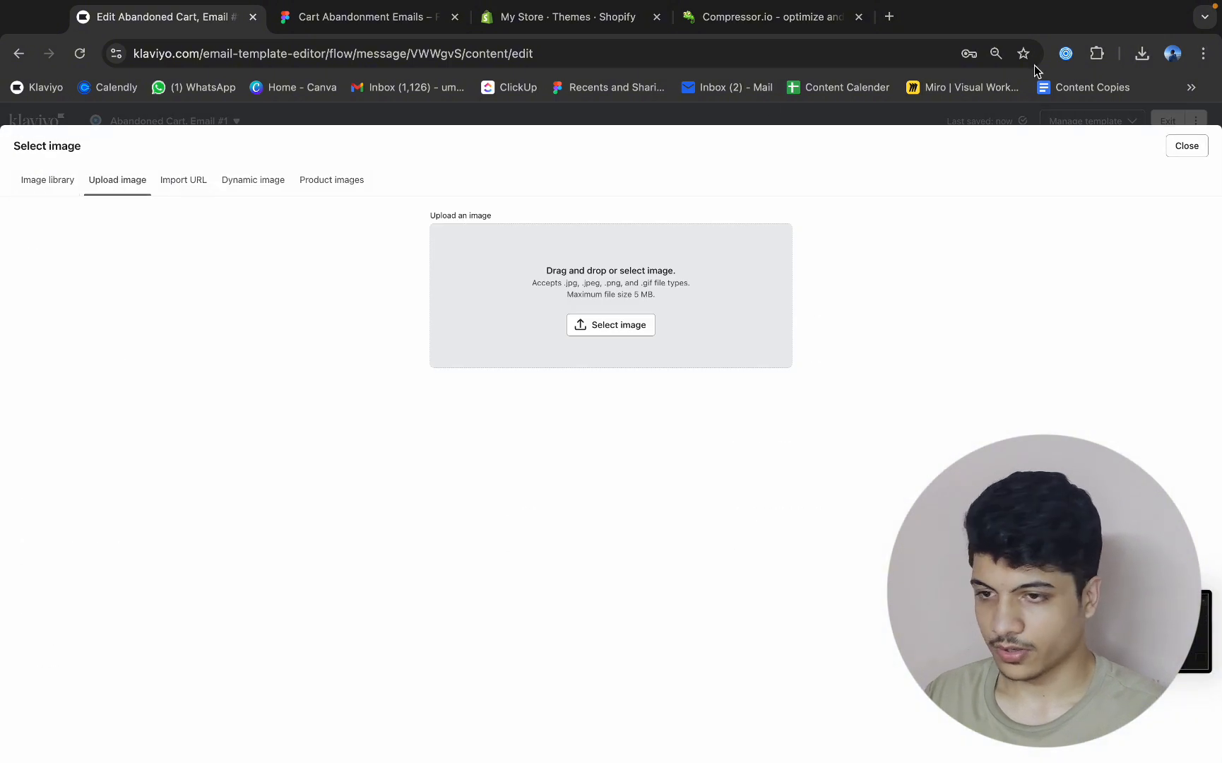
click(1141, 53)
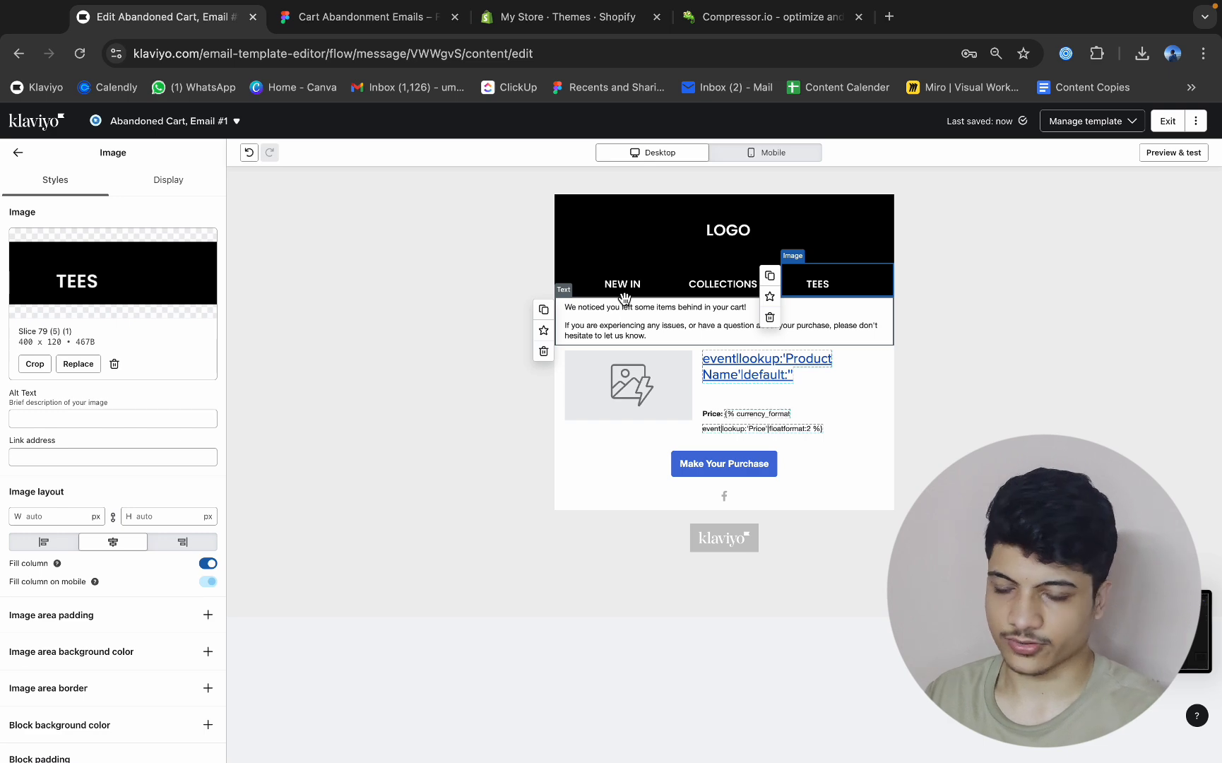
Add a new section with an image block beneath the navigation row and delete the extra empty section.
click(720, 284)
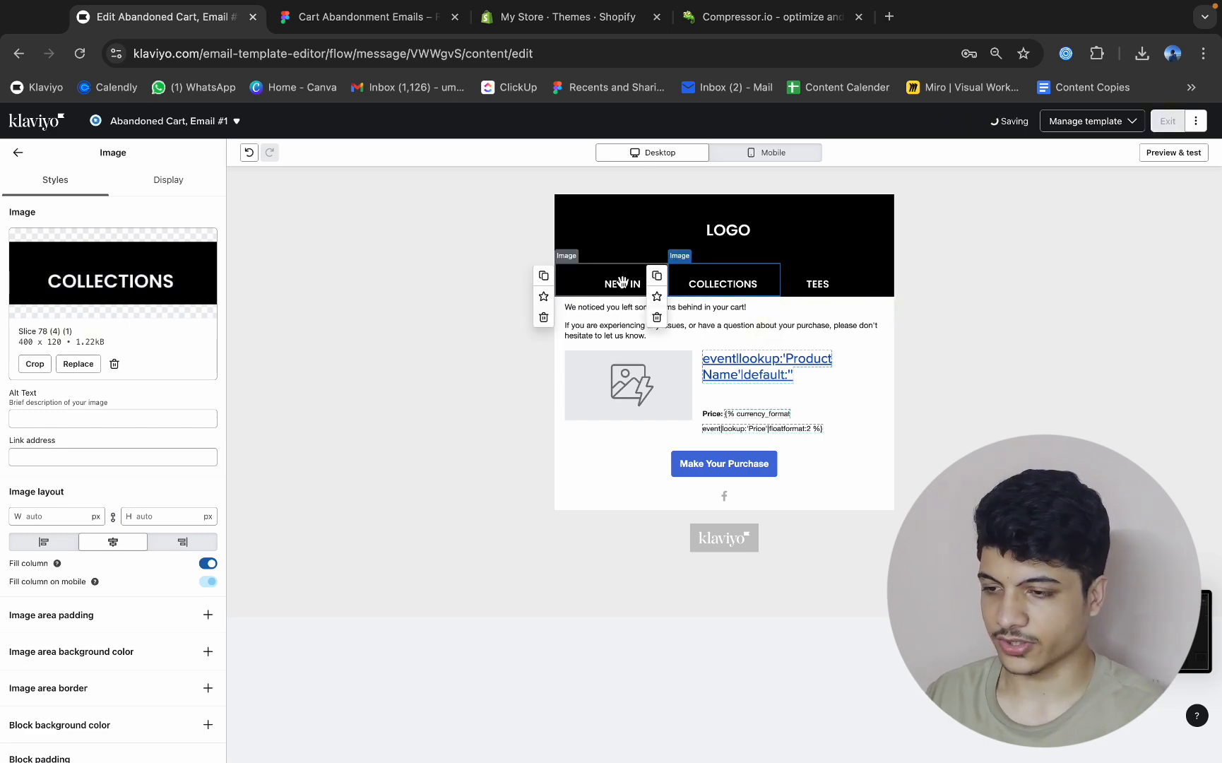
click(624, 282)
click(19, 153)
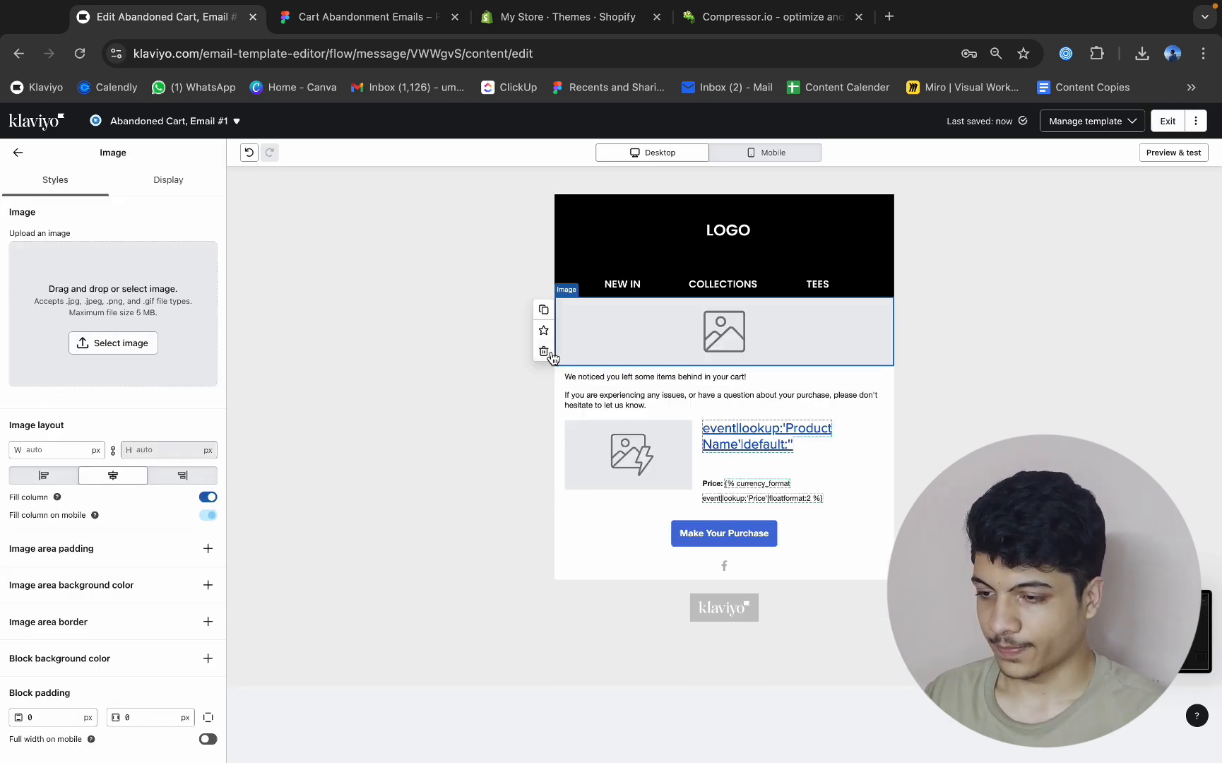
click(544, 351)
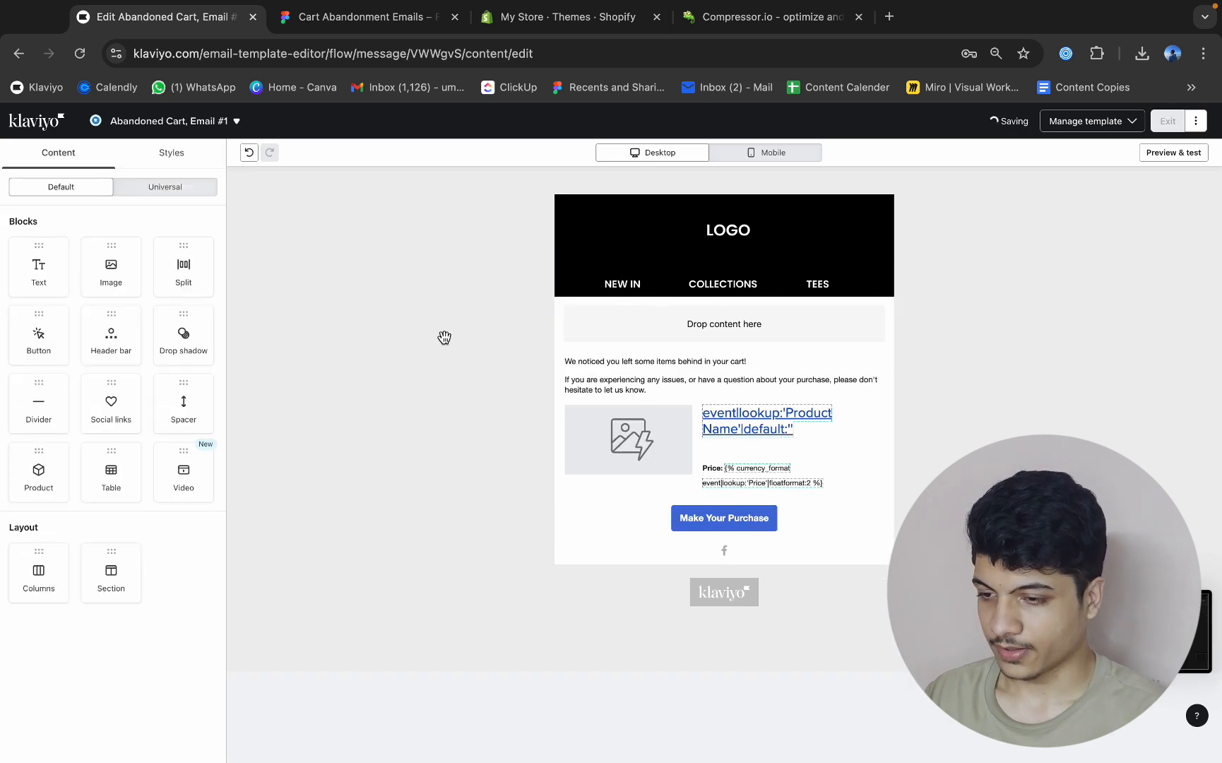
drag(111, 571, 649, 356)
drag(117, 270, 769, 338)
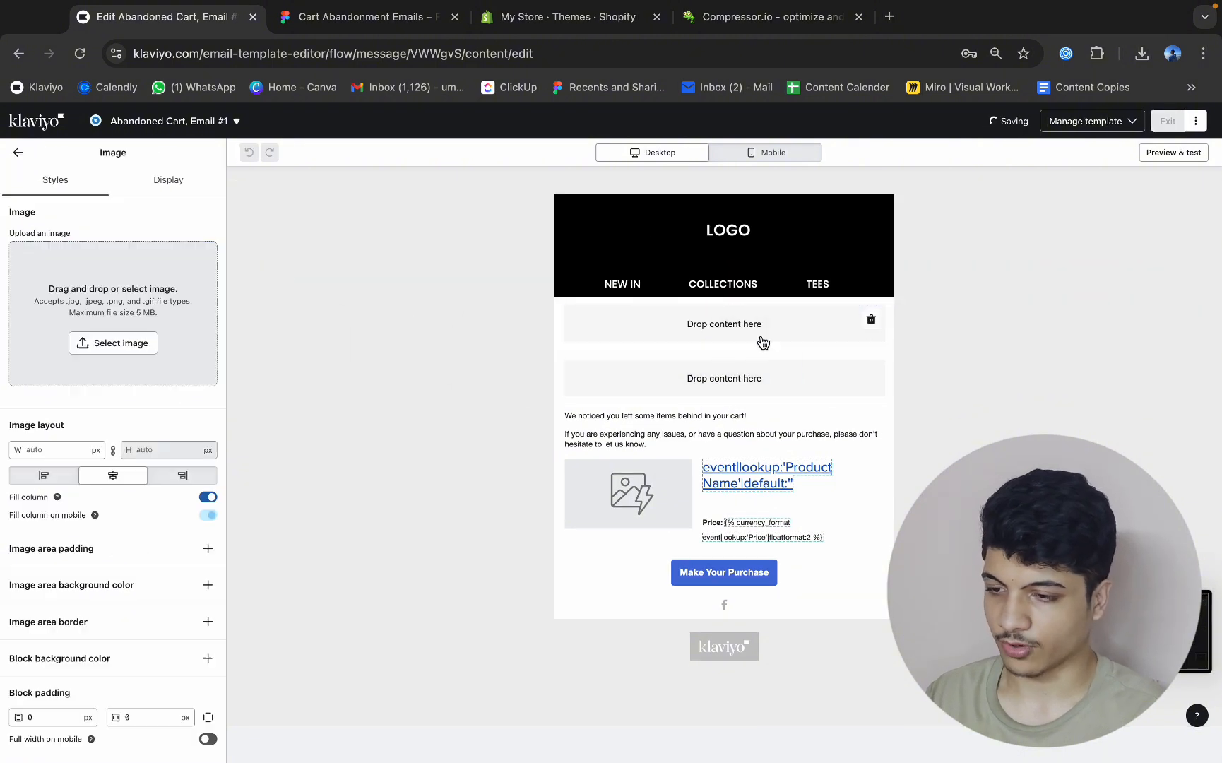
click(536, 411)
click(237, 421)
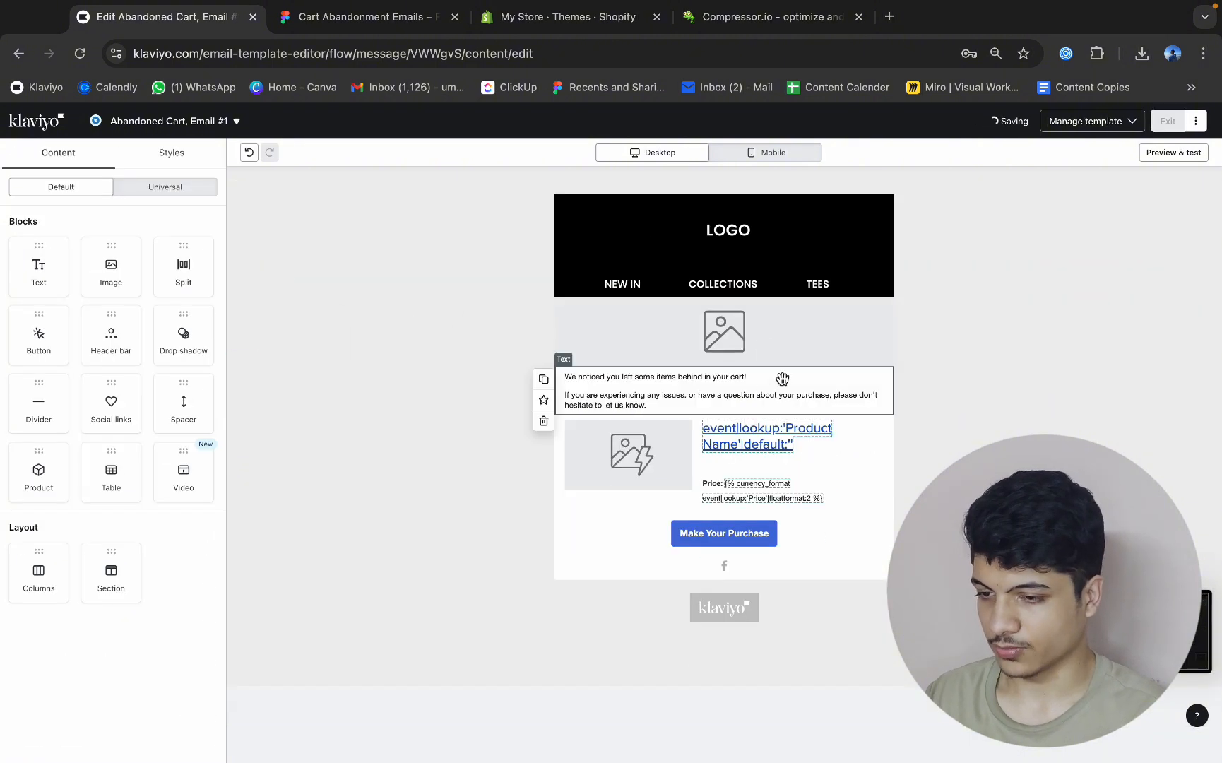
click(635, 346)
click(1141, 53)
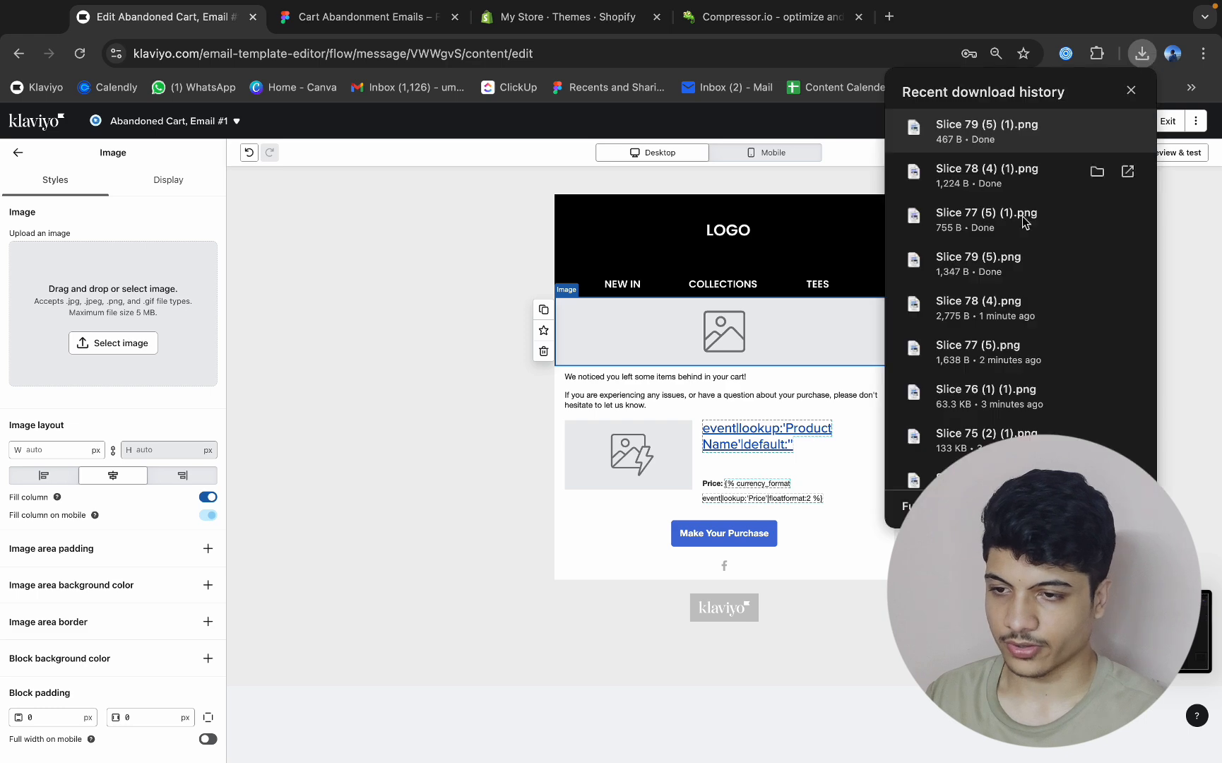
drag(1009, 180, 173, 339)
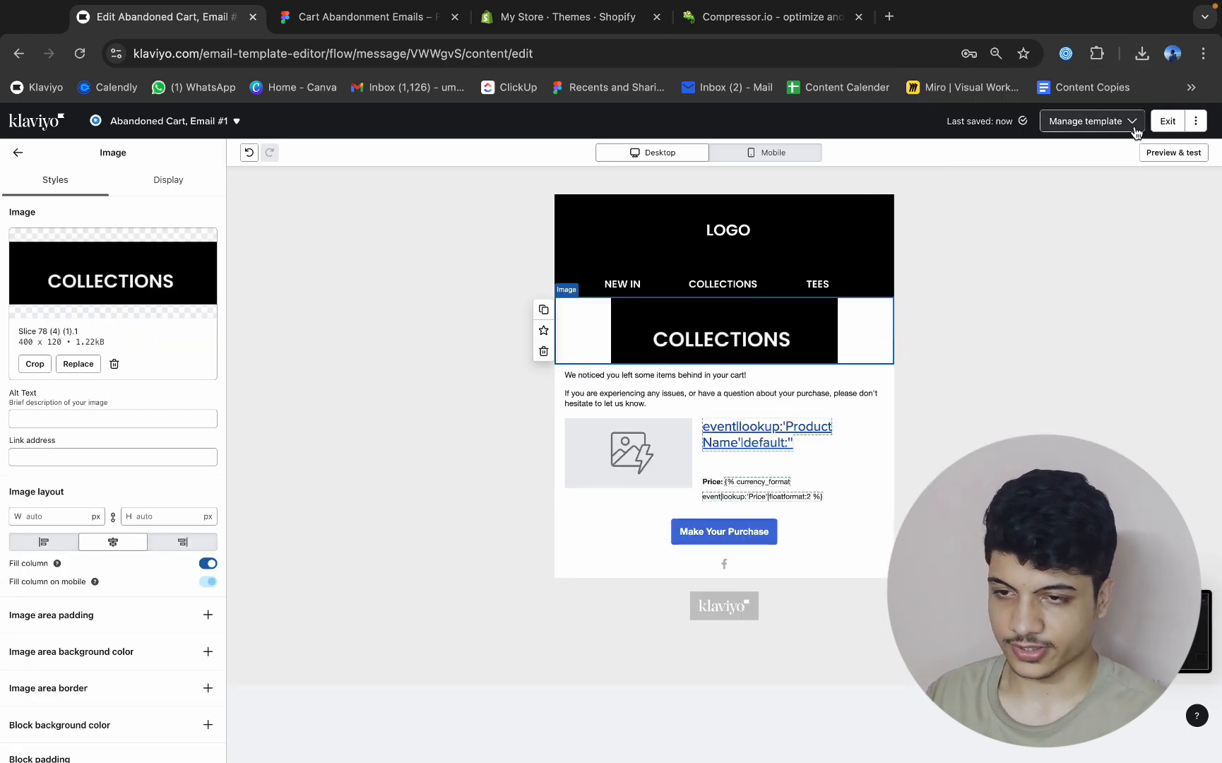
click(1140, 53)
click(399, 155)
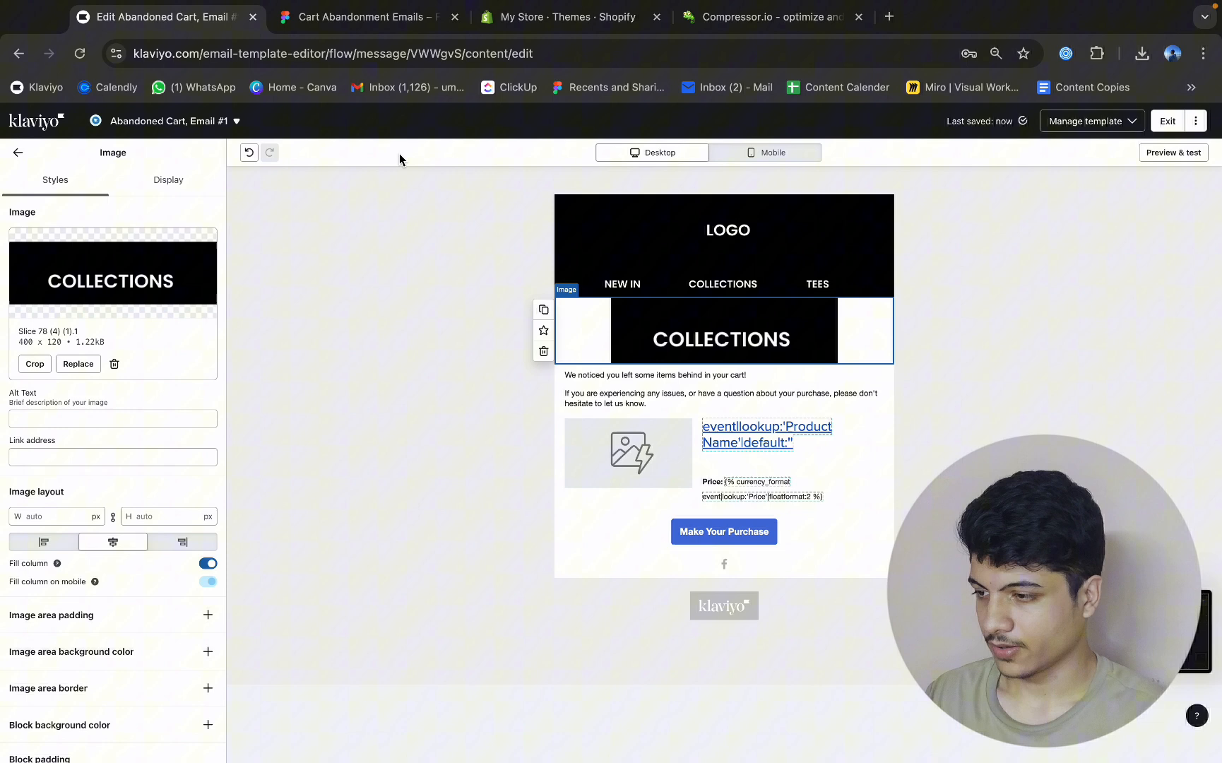
Replace the image beneath the navigation row with the compressed 10% OFF banner, Slice 75 (2) (1).png.
click(78, 364)
click(141, 180)
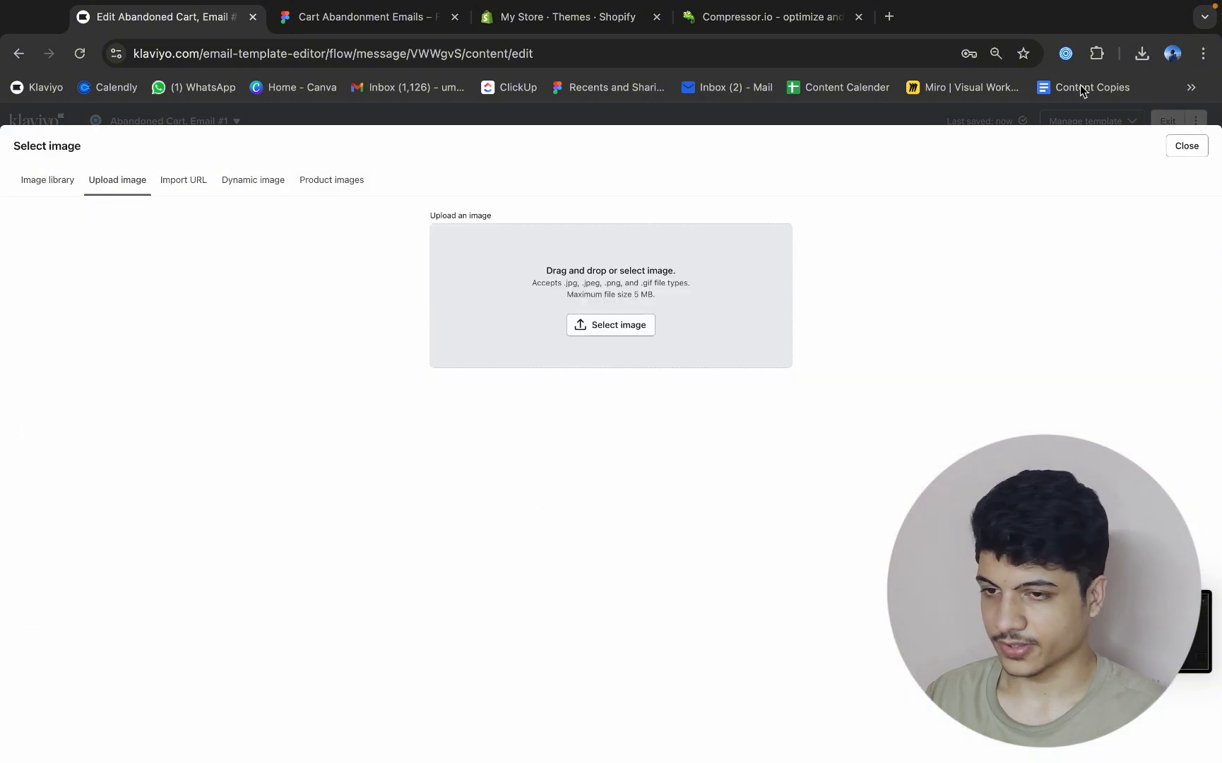
click(1142, 56)
scroll(1058, 311, down, 3)
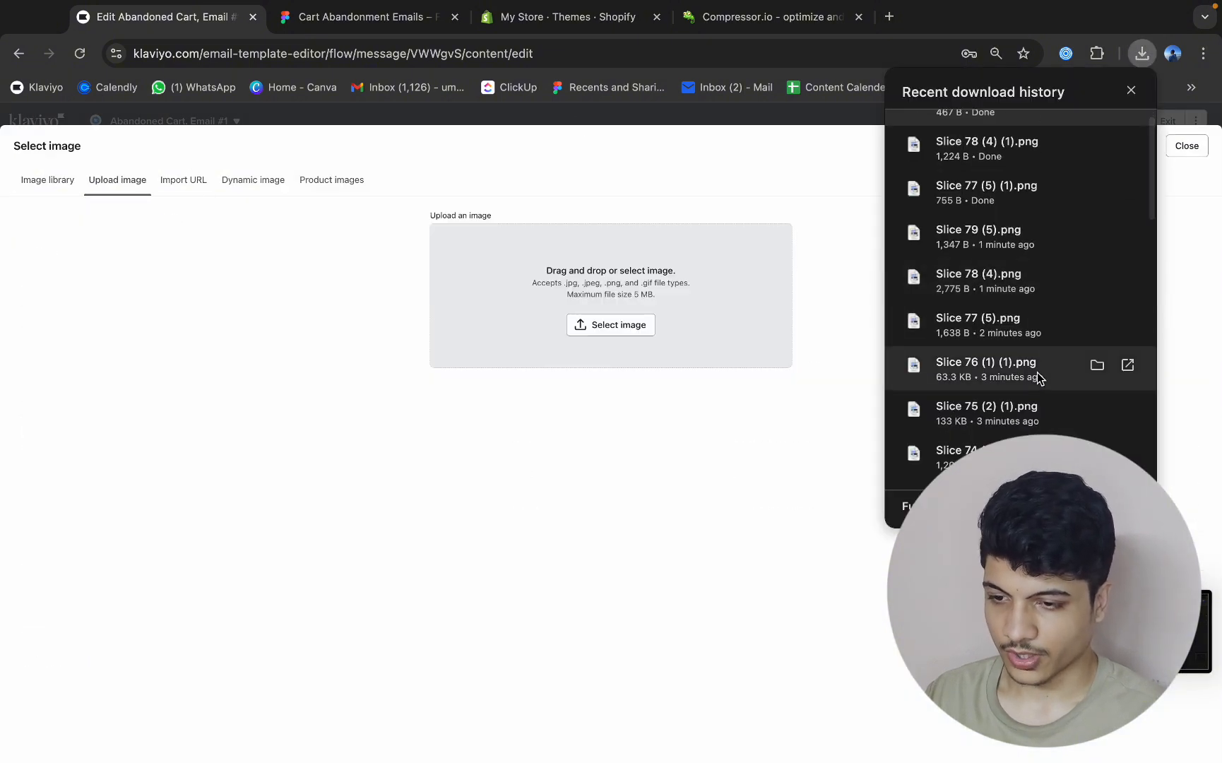
drag(1025, 362, 545, 313)
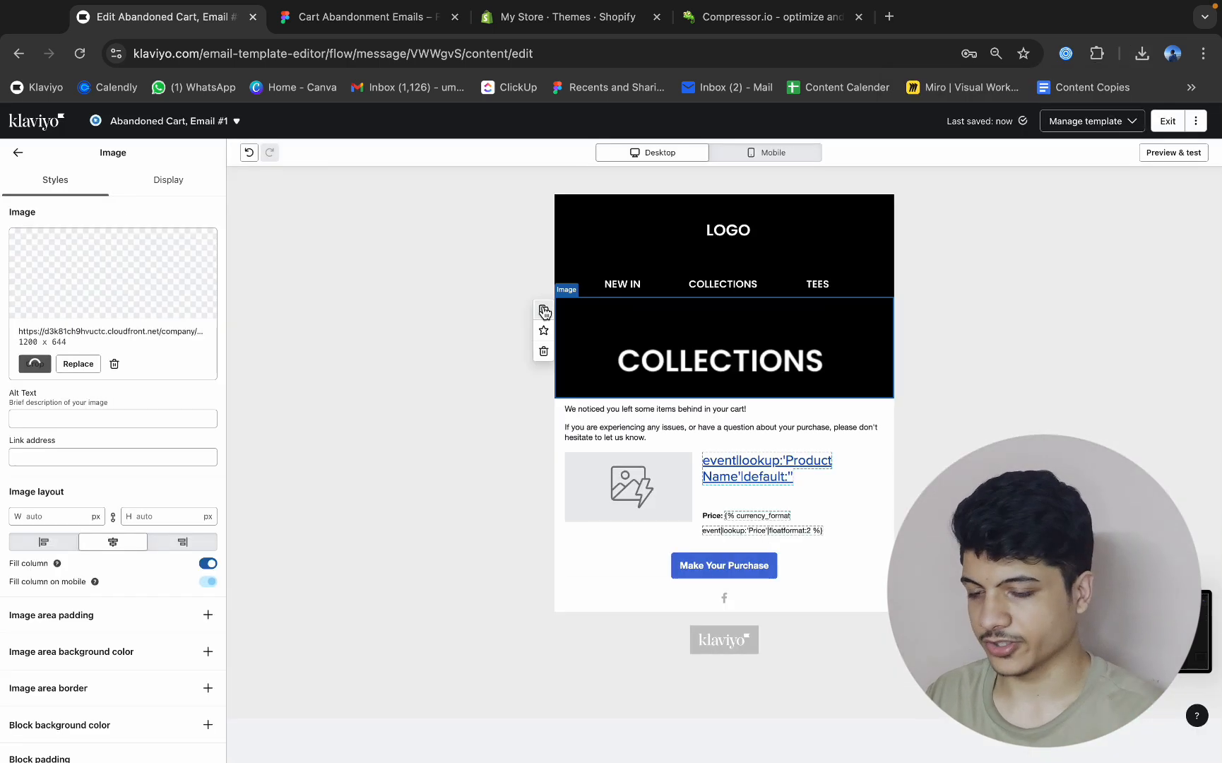
Switch to Figma, group the greeting text, product details and overlapping images in Frame 186, and move the group outside the frame.
click(344, 27)
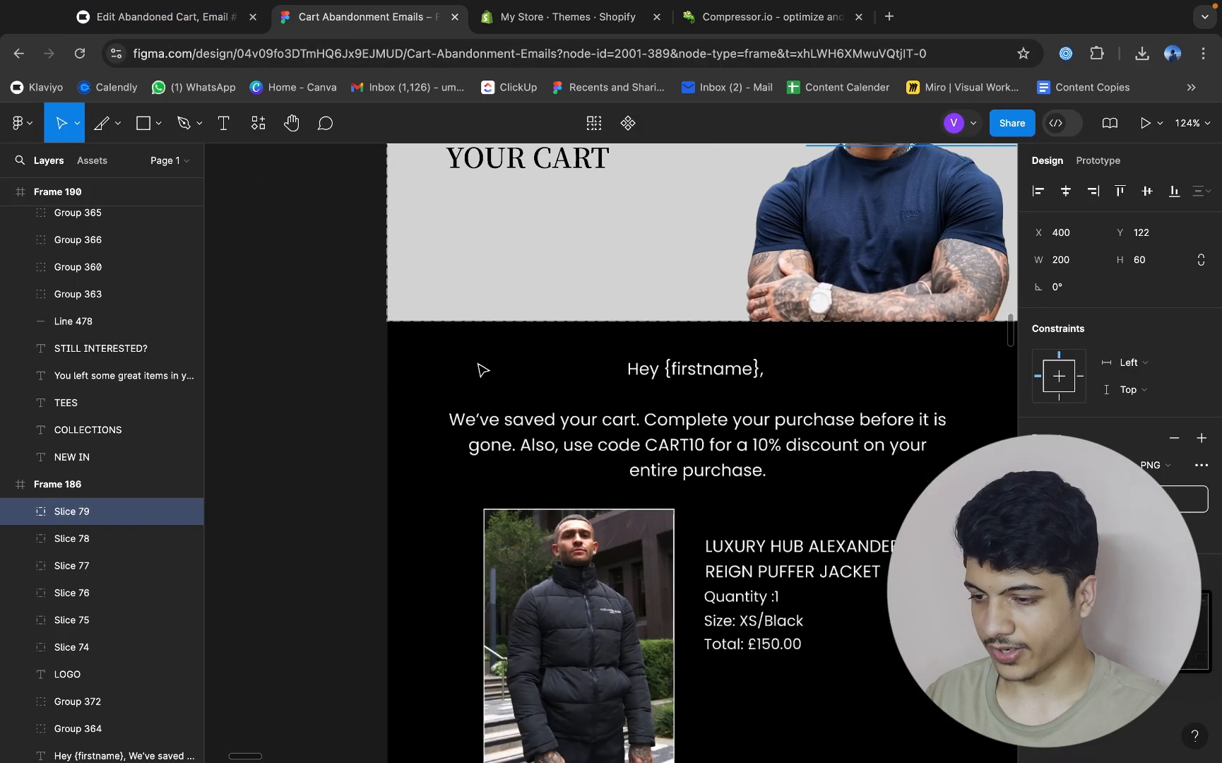
scroll(483, 370, down, 1)
double_click(750, 355)
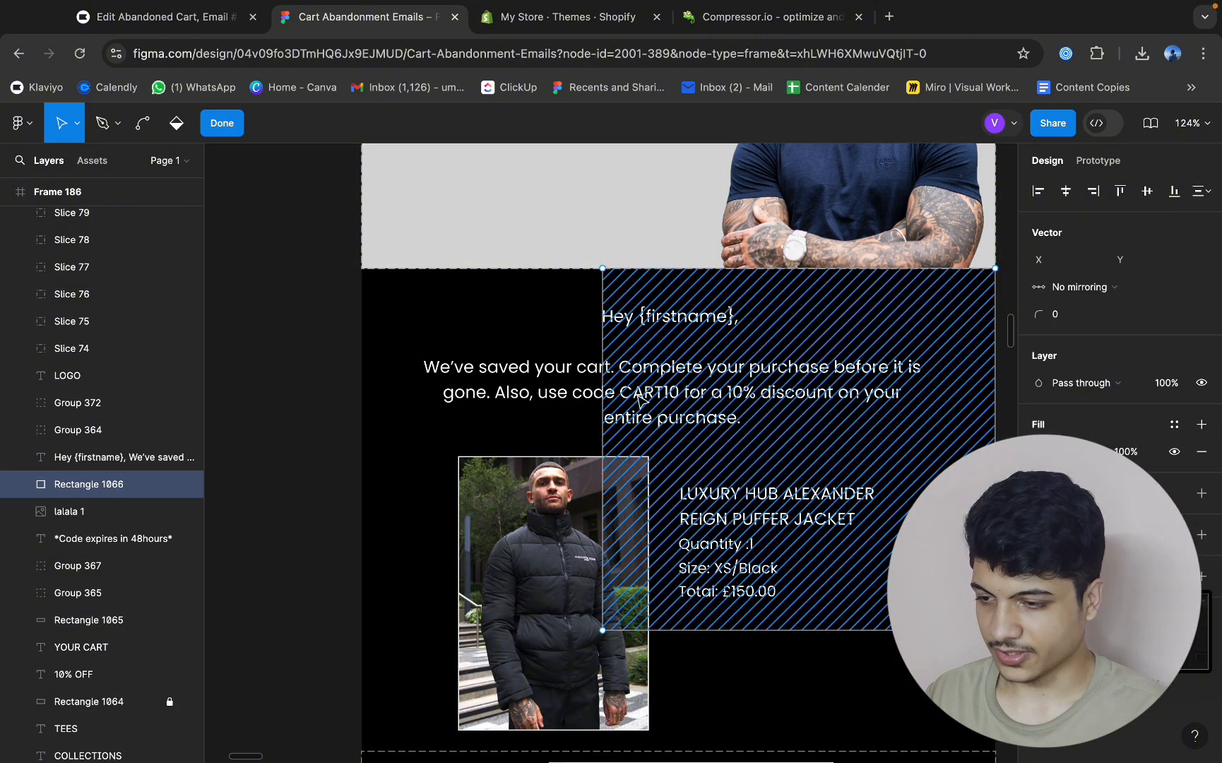
click(211, 127)
scroll(422, 341, down, 5)
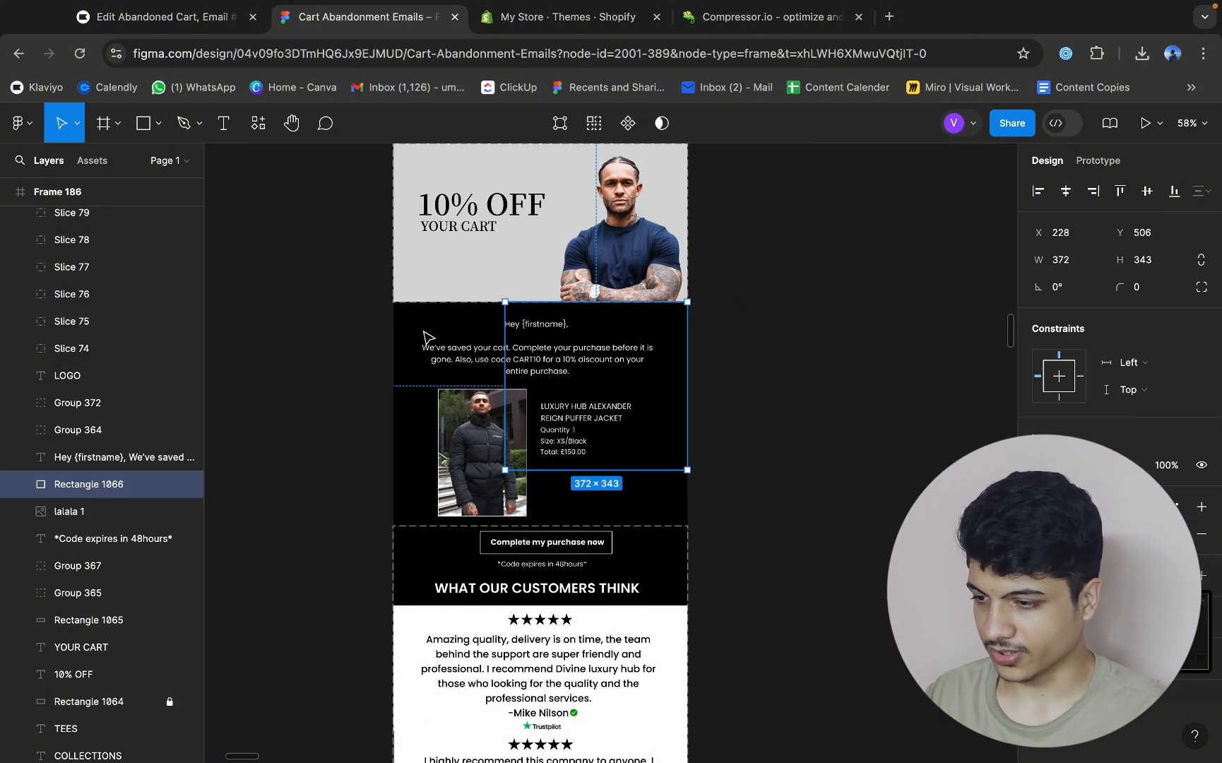
drag(354, 329, 621, 497)
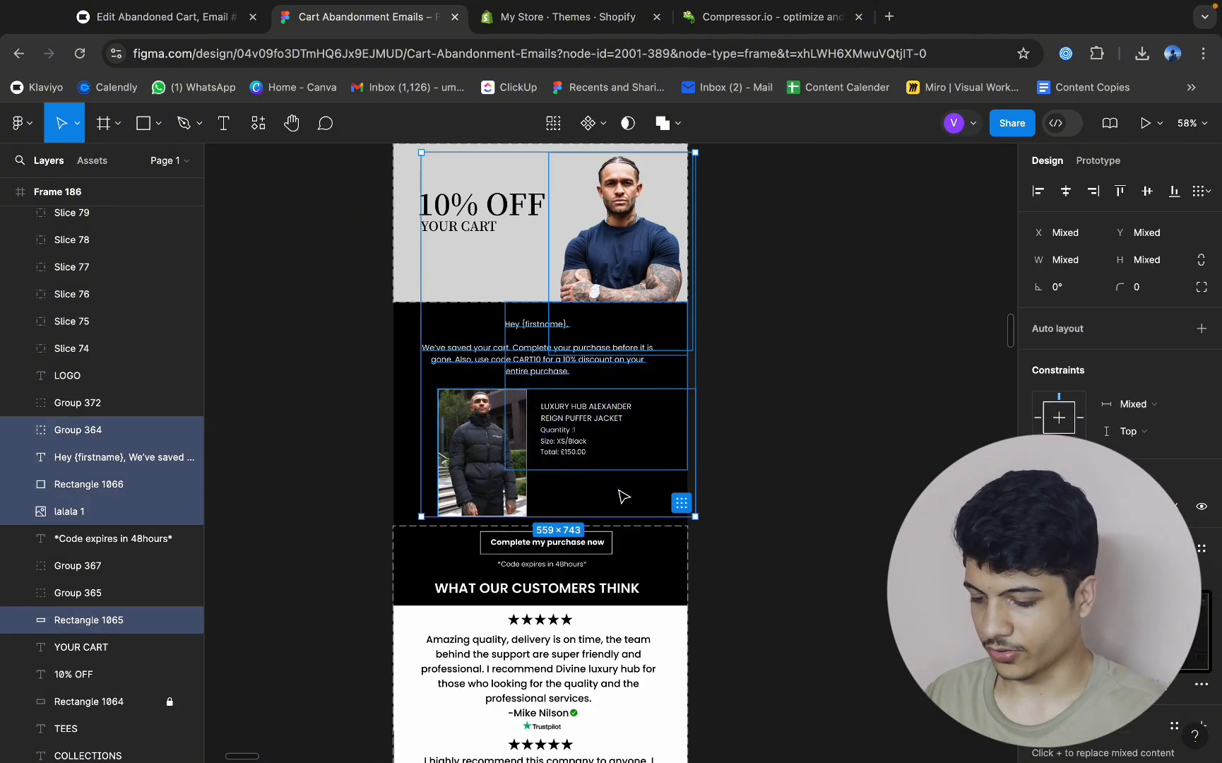
key(ctrl+g)
drag(573, 456, 911, 456)
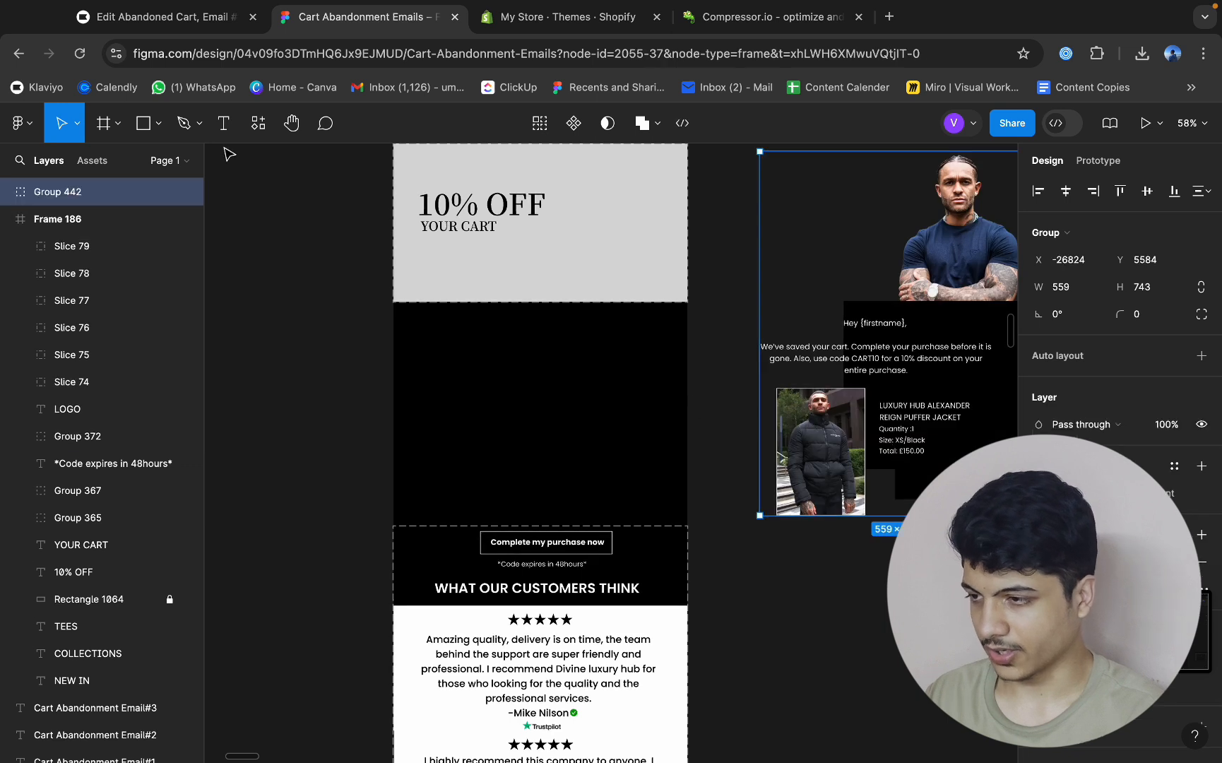
Slice the emptied black area beneath the 10% OFF banner at 600 × 460 and export it as PNG.
click(118, 125)
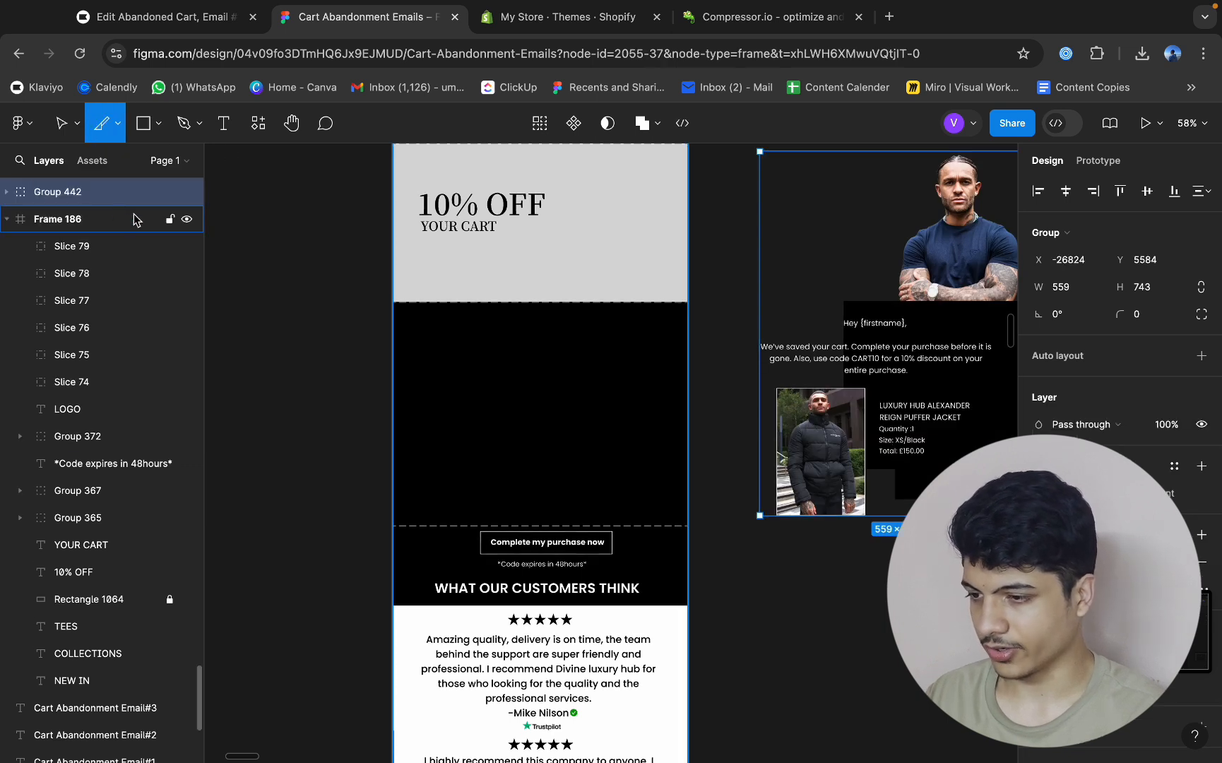
click(113, 205)
drag(393, 303, 685, 524)
click(1202, 438)
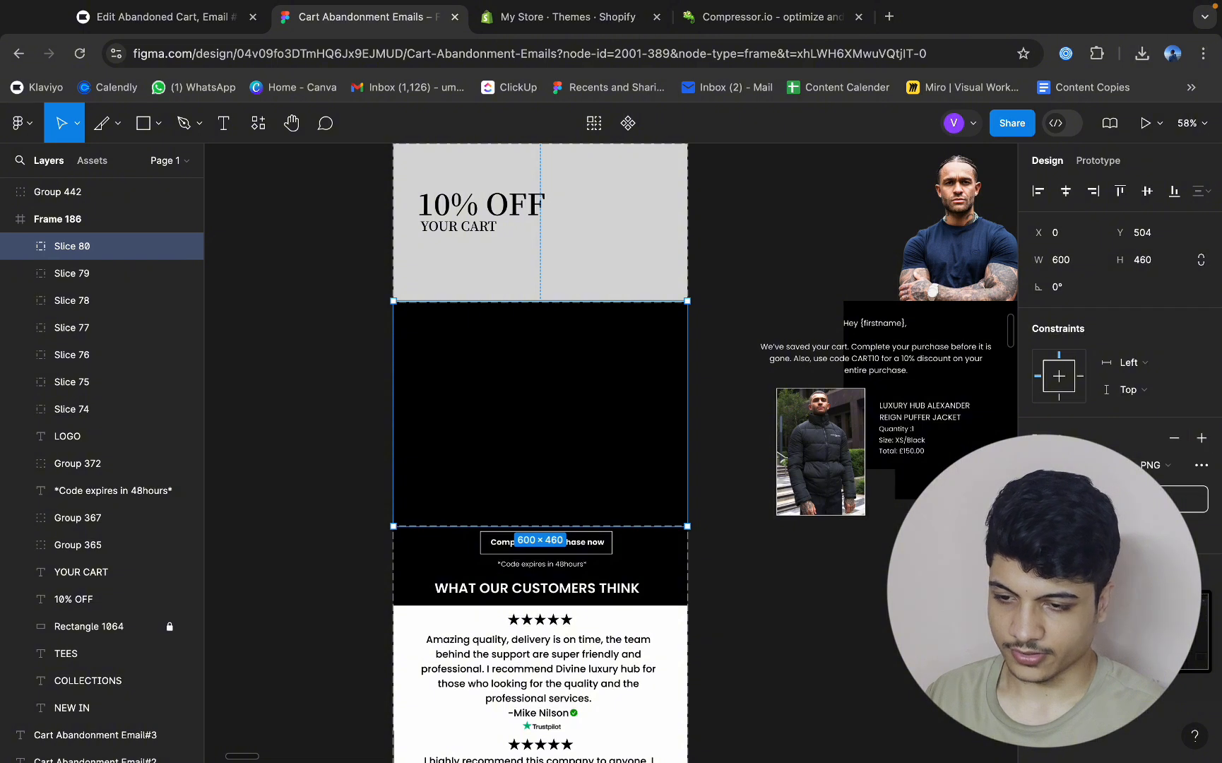
click(1187, 499)
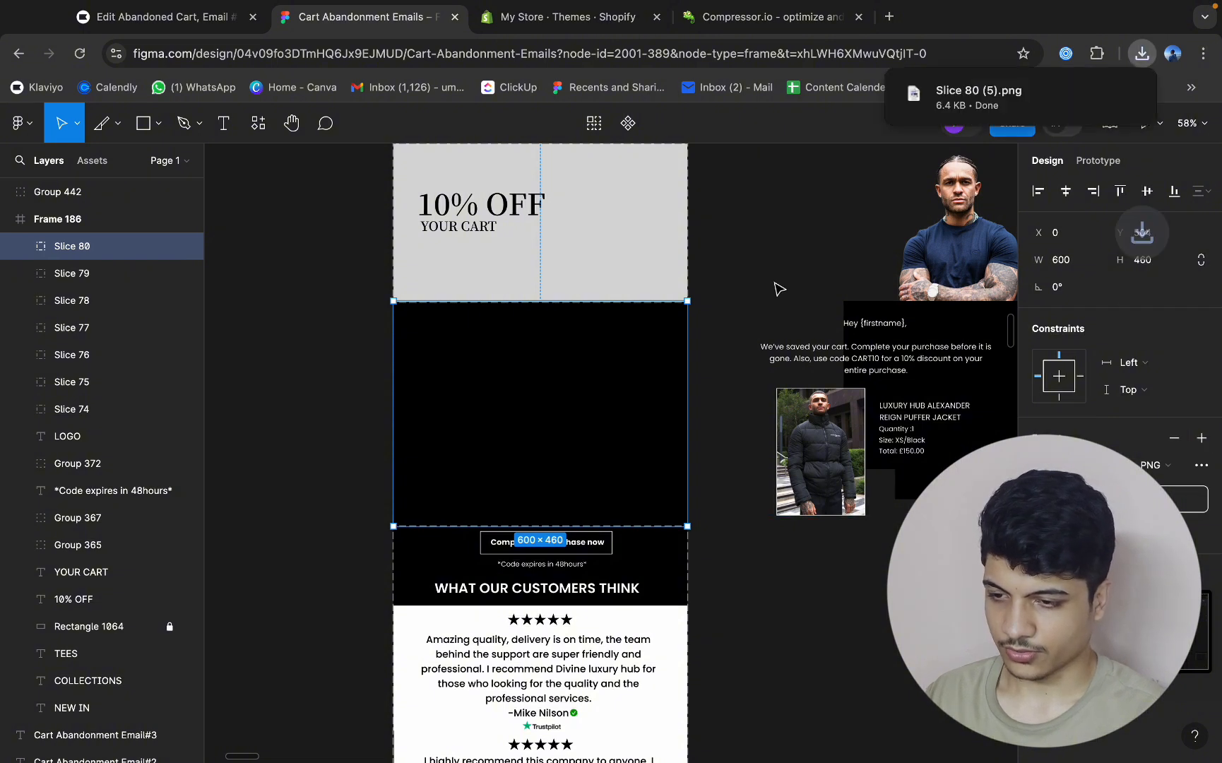
Undo the black area's slice and the group's move out of Frame 186.
key(super+z)
key(super+z)
key(super+z)
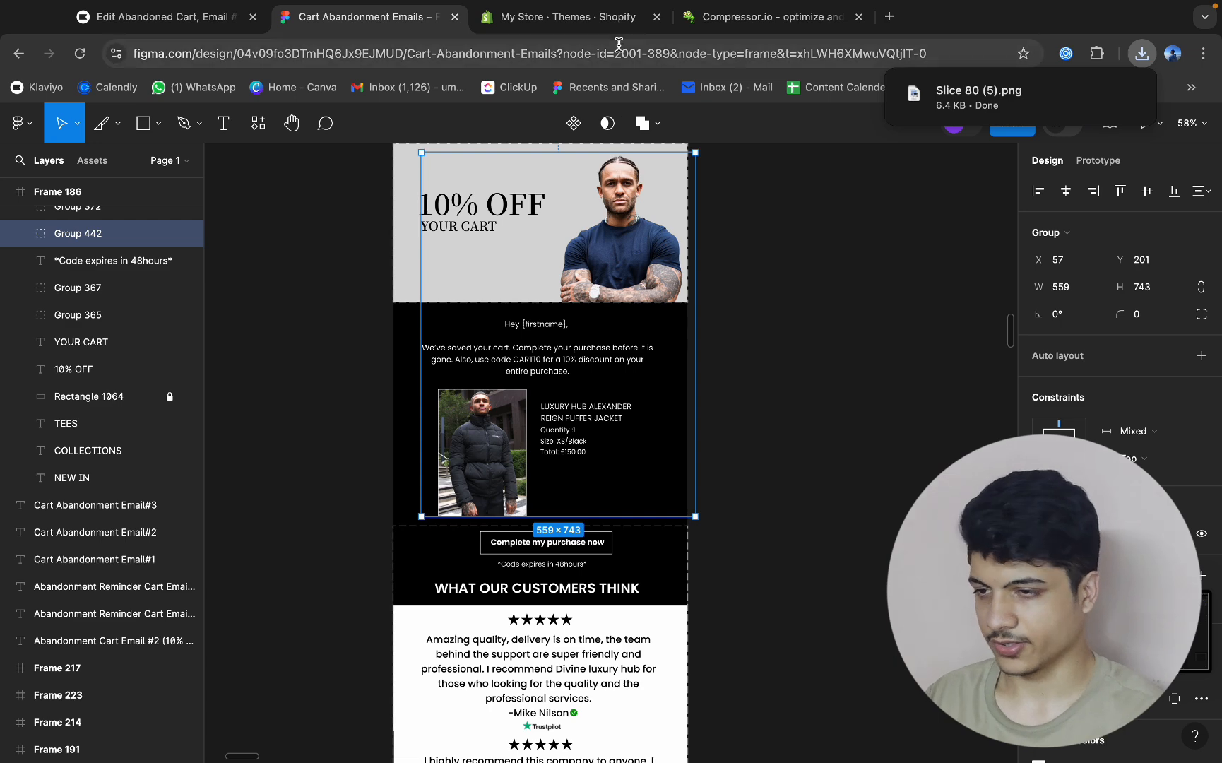
Switch to Compressor.io, compress the exported Slice 80 (5).png, and download the compressed version.
click(735, 23)
click(1142, 53)
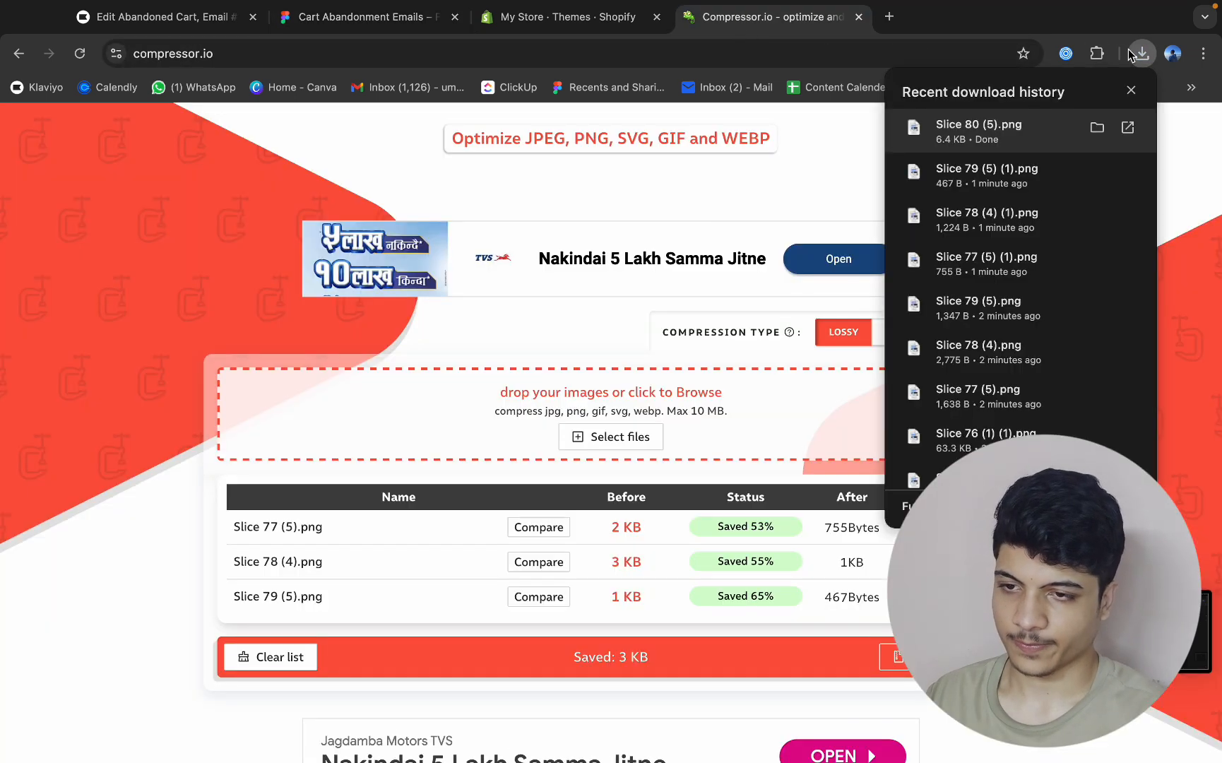
click(1142, 53)
click(1141, 53)
drag(973, 143, 560, 413)
click(946, 631)
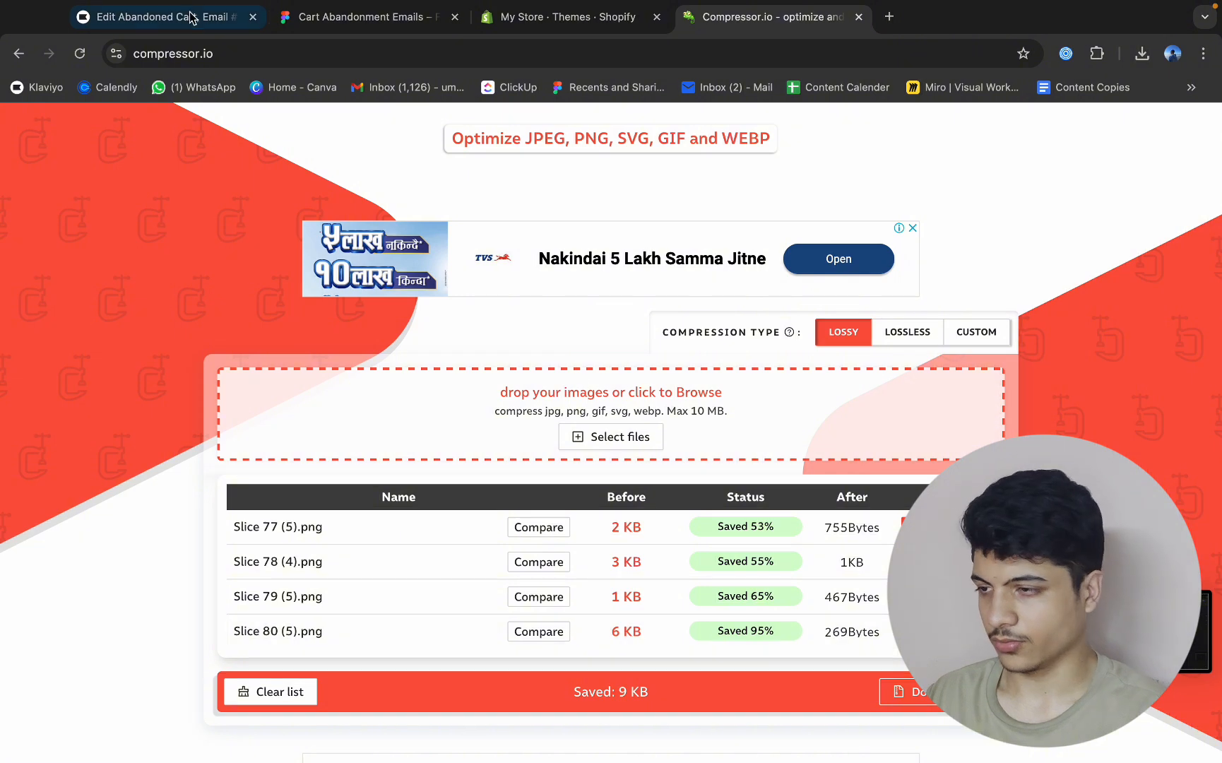
Switch to Klaviyo and add a new section directly beneath the 10% OFF banner, selecting it for styling.
click(191, 19)
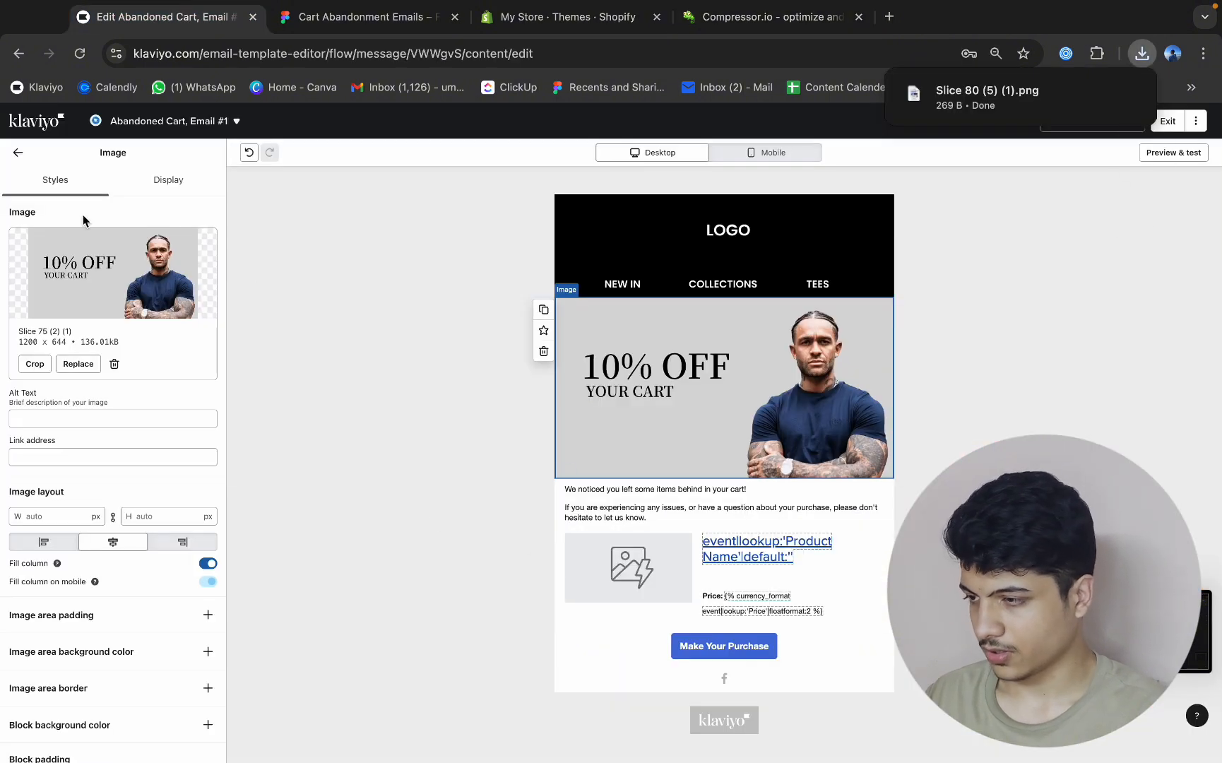
click(23, 154)
drag(111, 572, 717, 510)
click(581, 518)
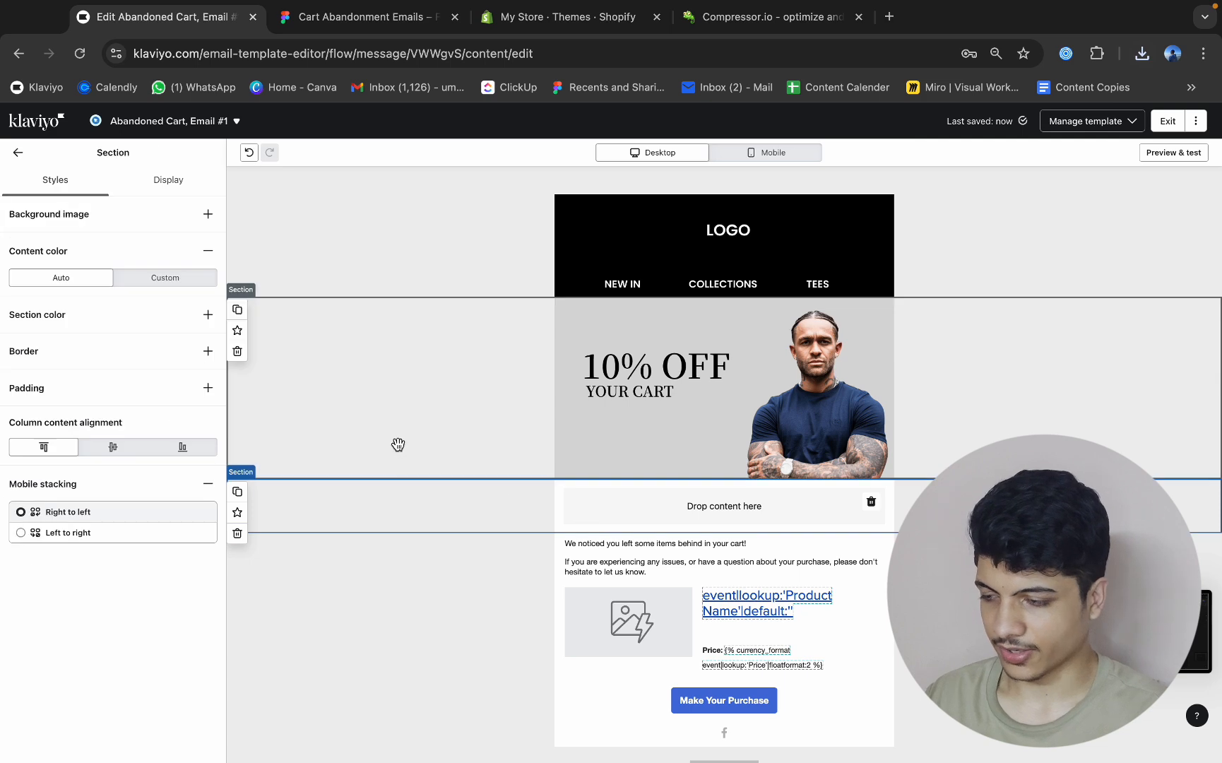
Set the compressed Slice 80 (5) (1).png as the new section's background image and place a text block inside that section.
click(209, 215)
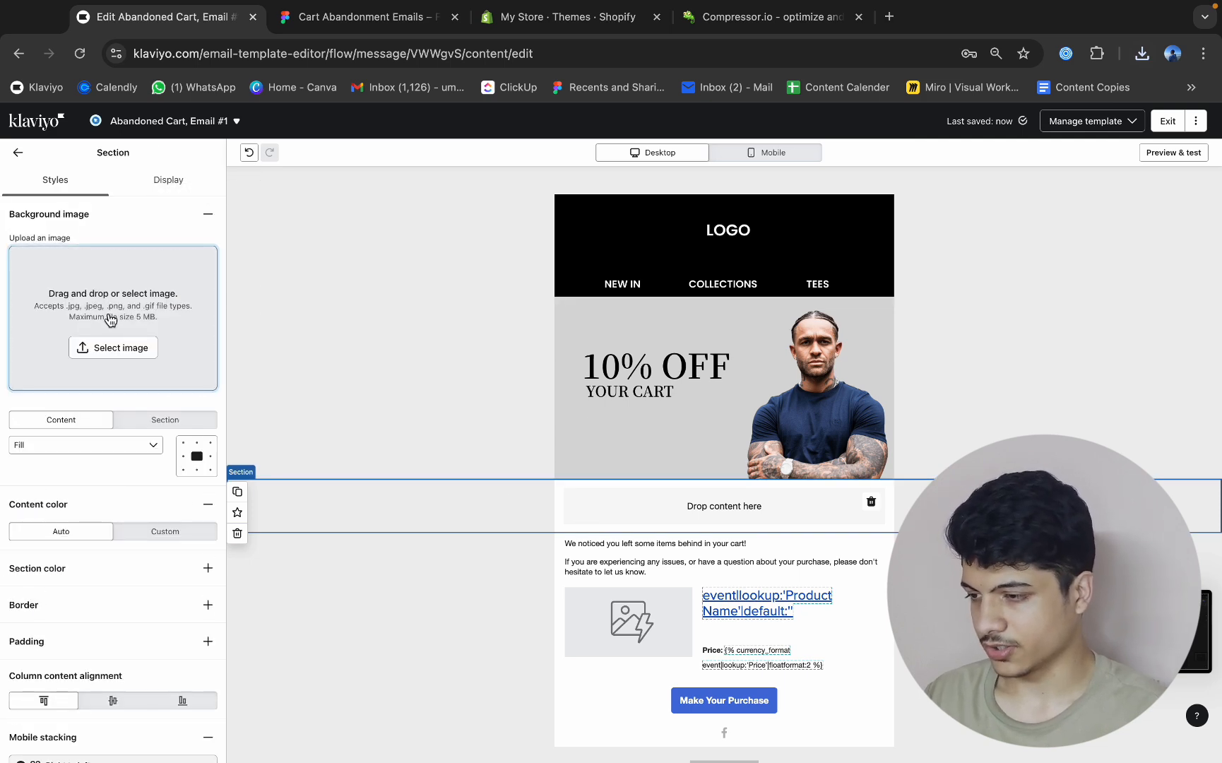
click(111, 321)
click(149, 180)
click(1140, 55)
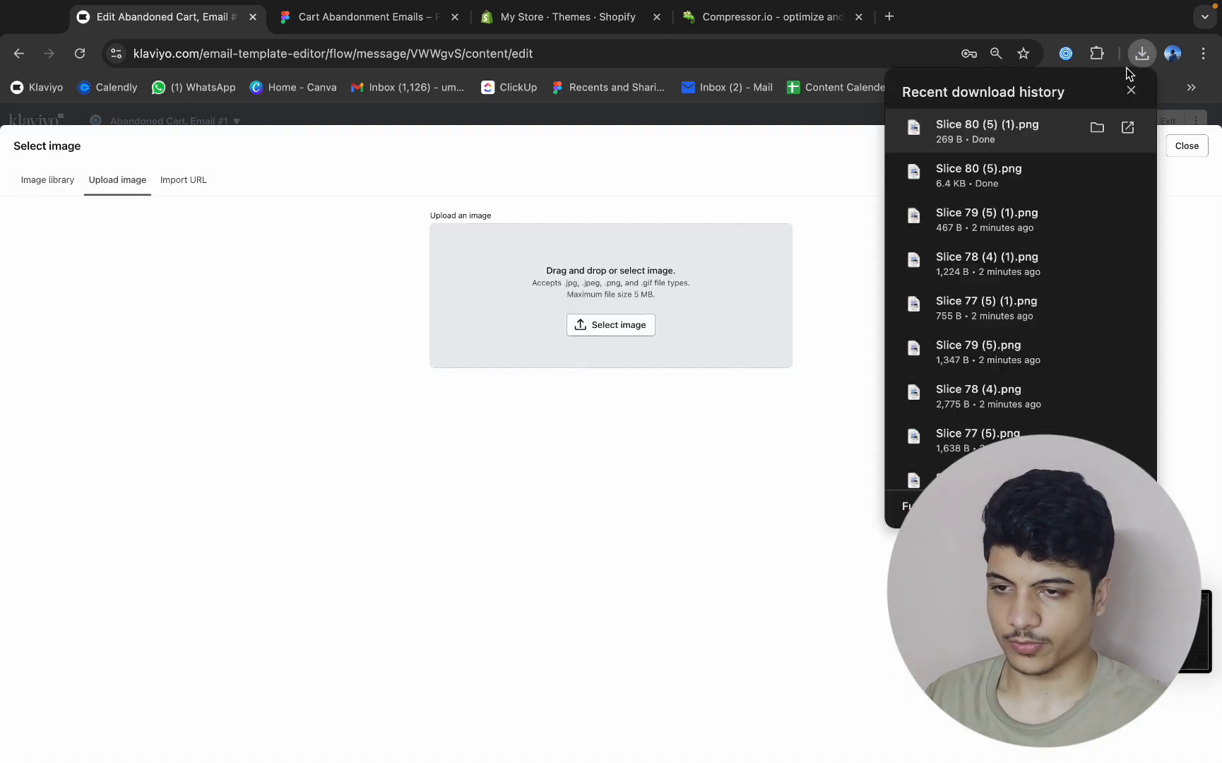
drag(989, 134, 686, 303)
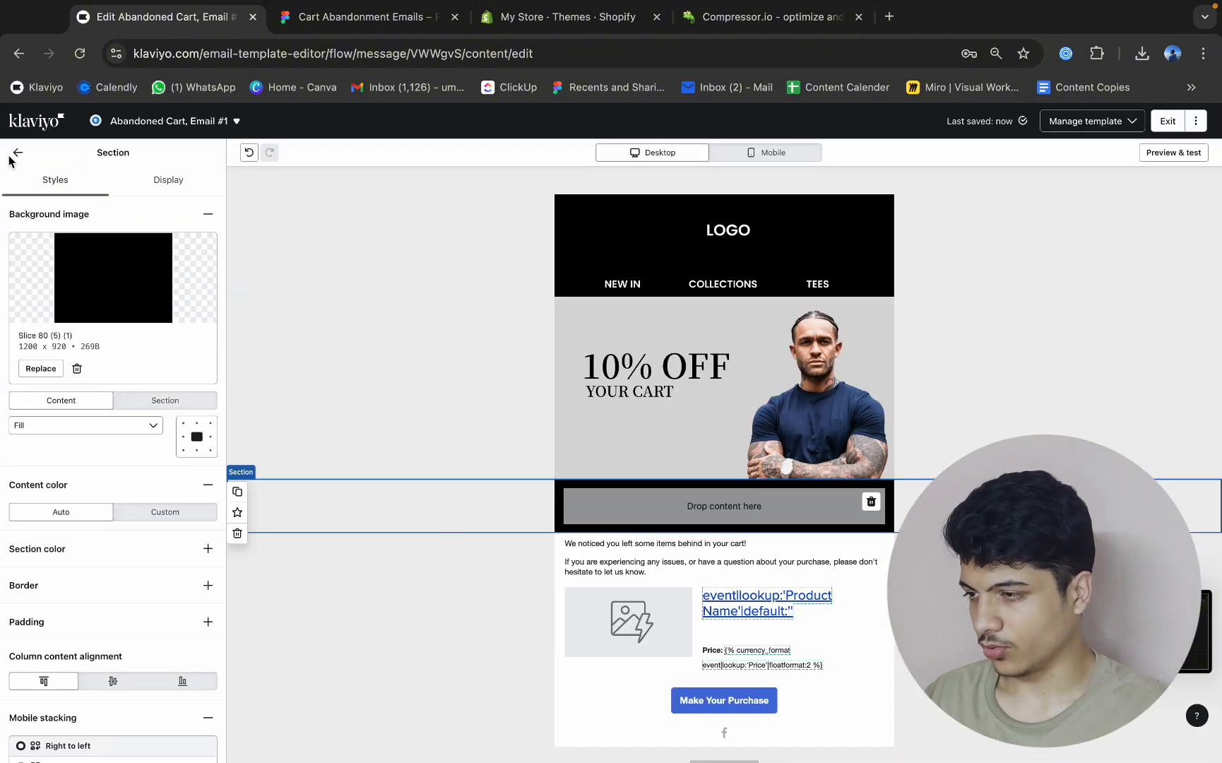
click(16, 153)
drag(29, 269, 679, 520)
Switch to Figma and copy the full "Hey {firstname}" saved-cart message beneath the 10% OFF banner.
click(357, 30)
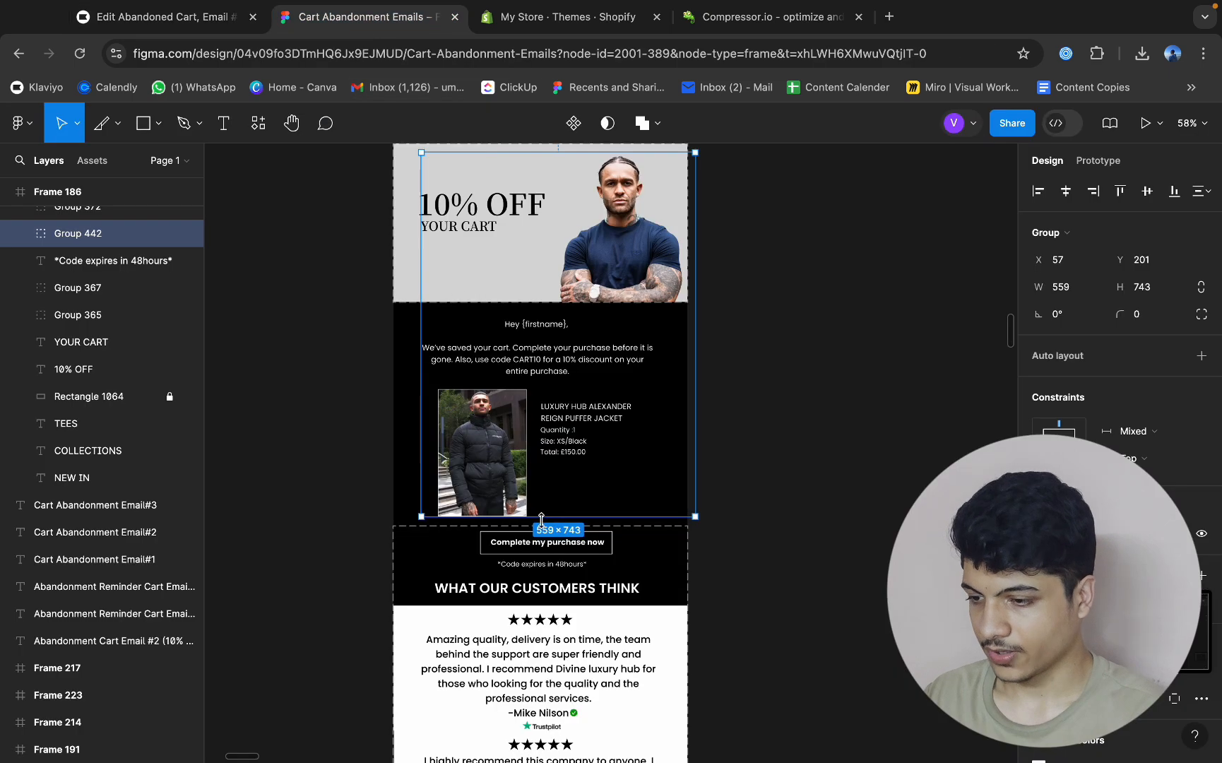
super+click(541, 373)
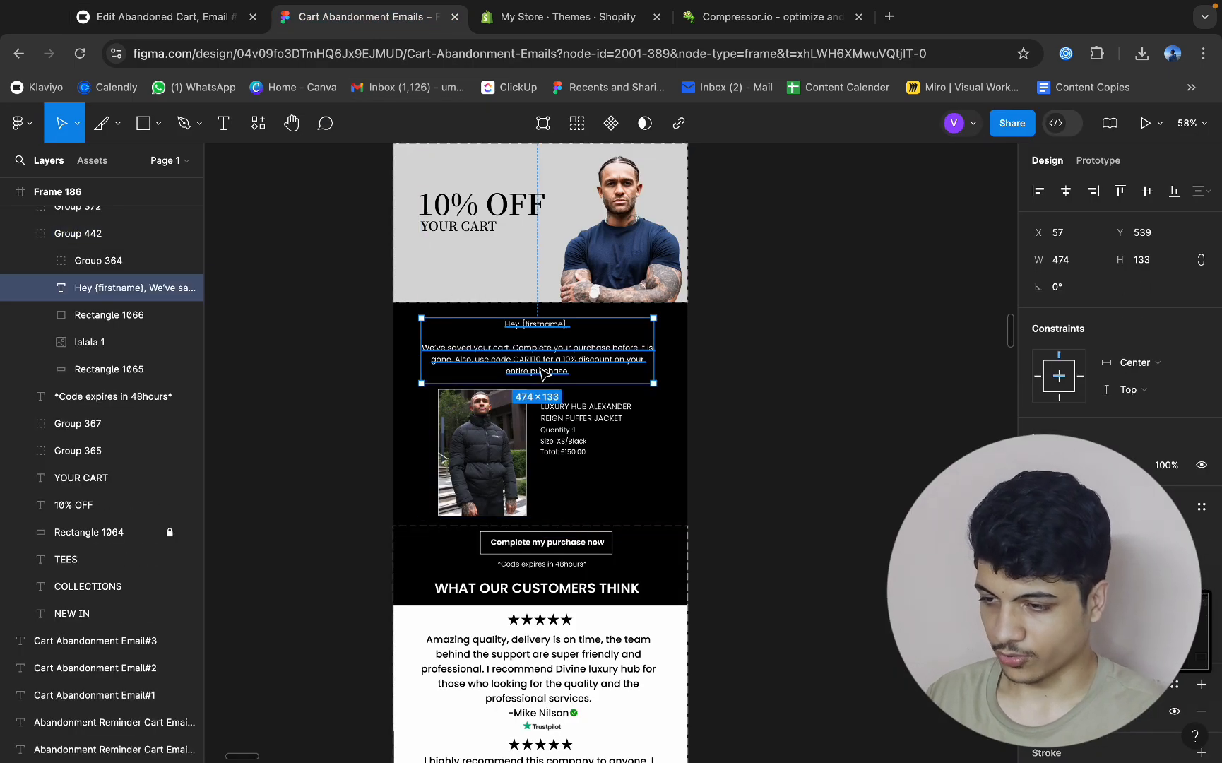
double_click(541, 373)
click(607, 380)
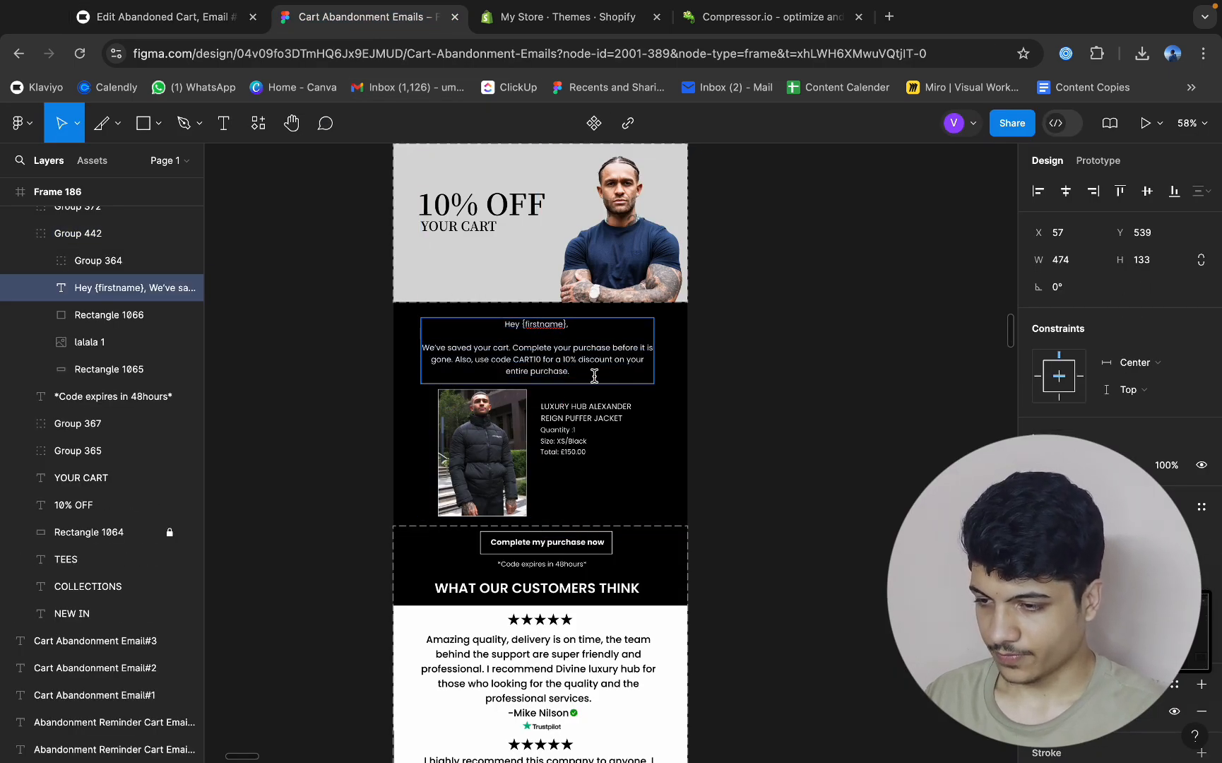
drag(594, 375, 495, 319)
key(super+c)
Switch back to Klaviyo and replace the new text block's placeholder with the copied message, pasted as text only.
click(212, 17)
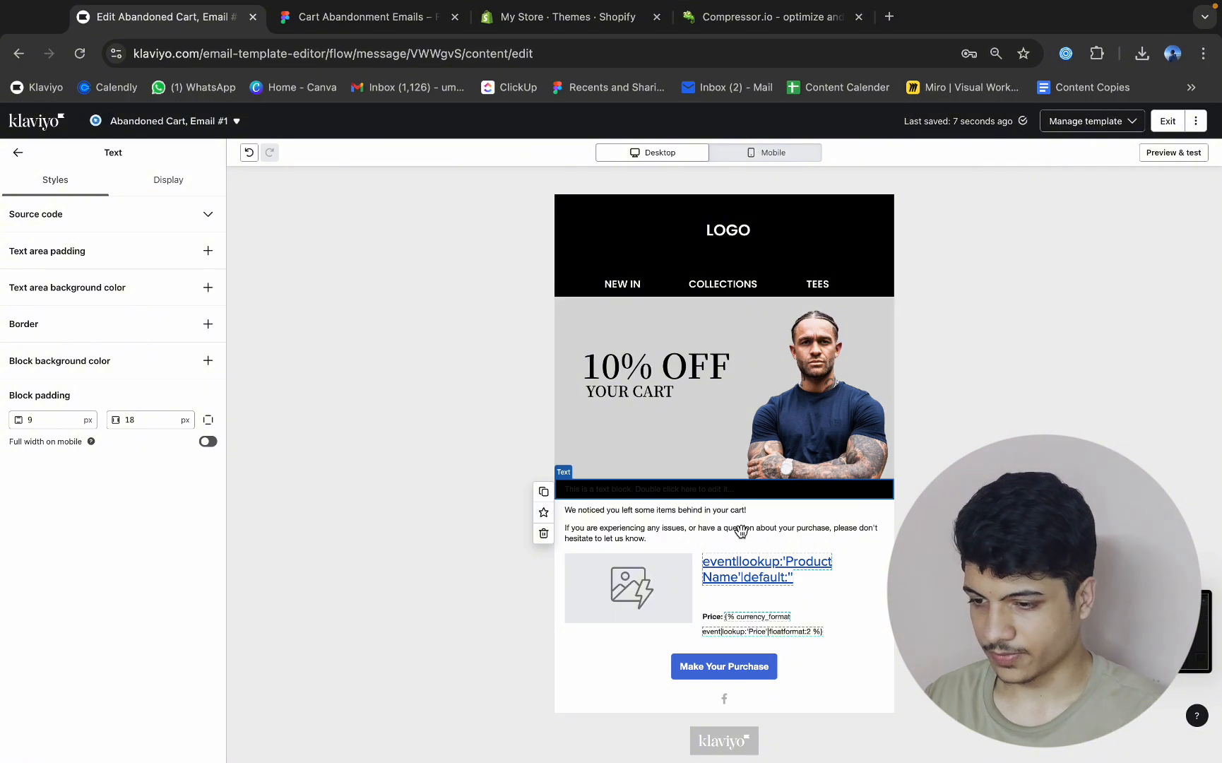
click(666, 495)
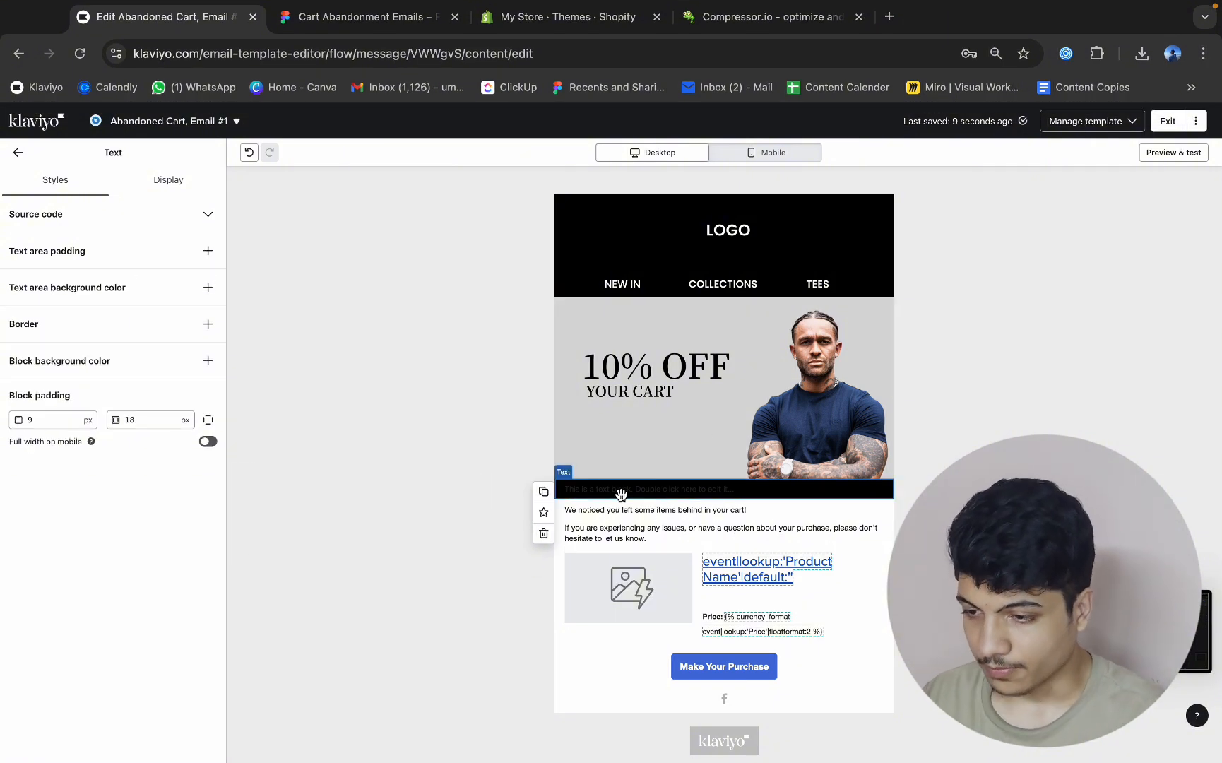
double_click(639, 488)
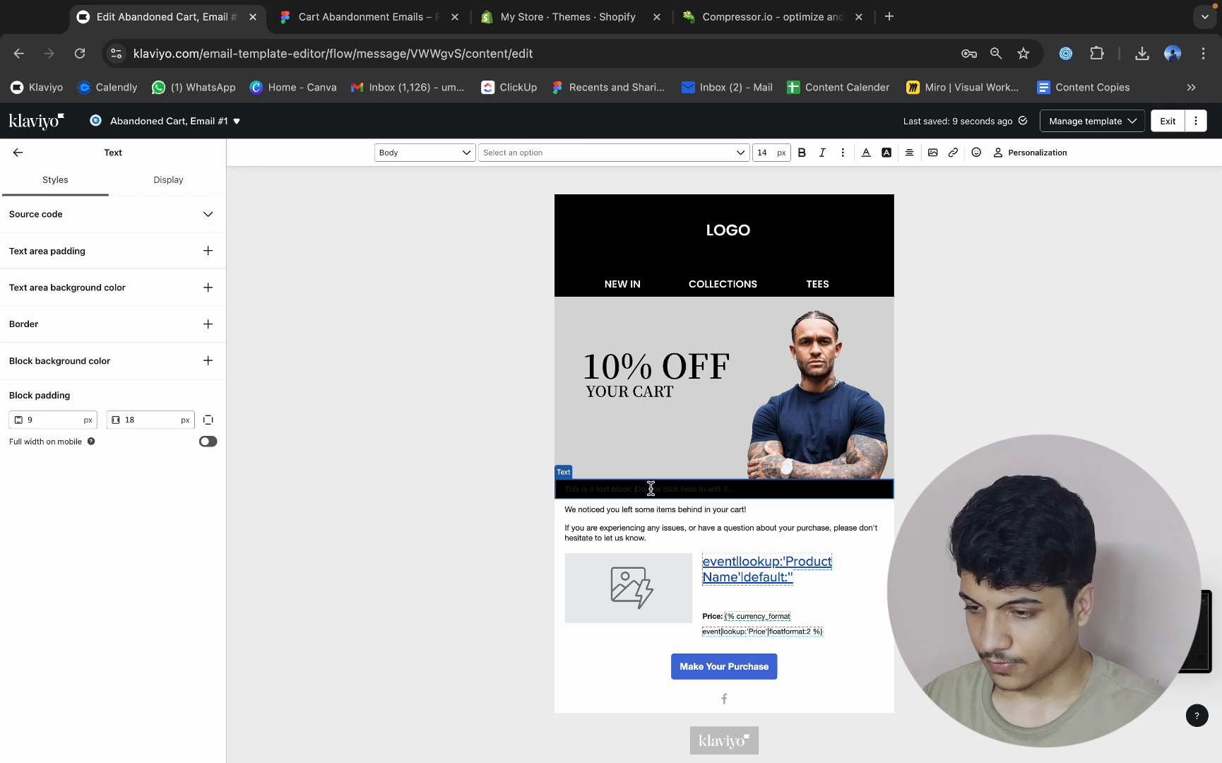
key(ctrl+a)
key(ctrl+v)
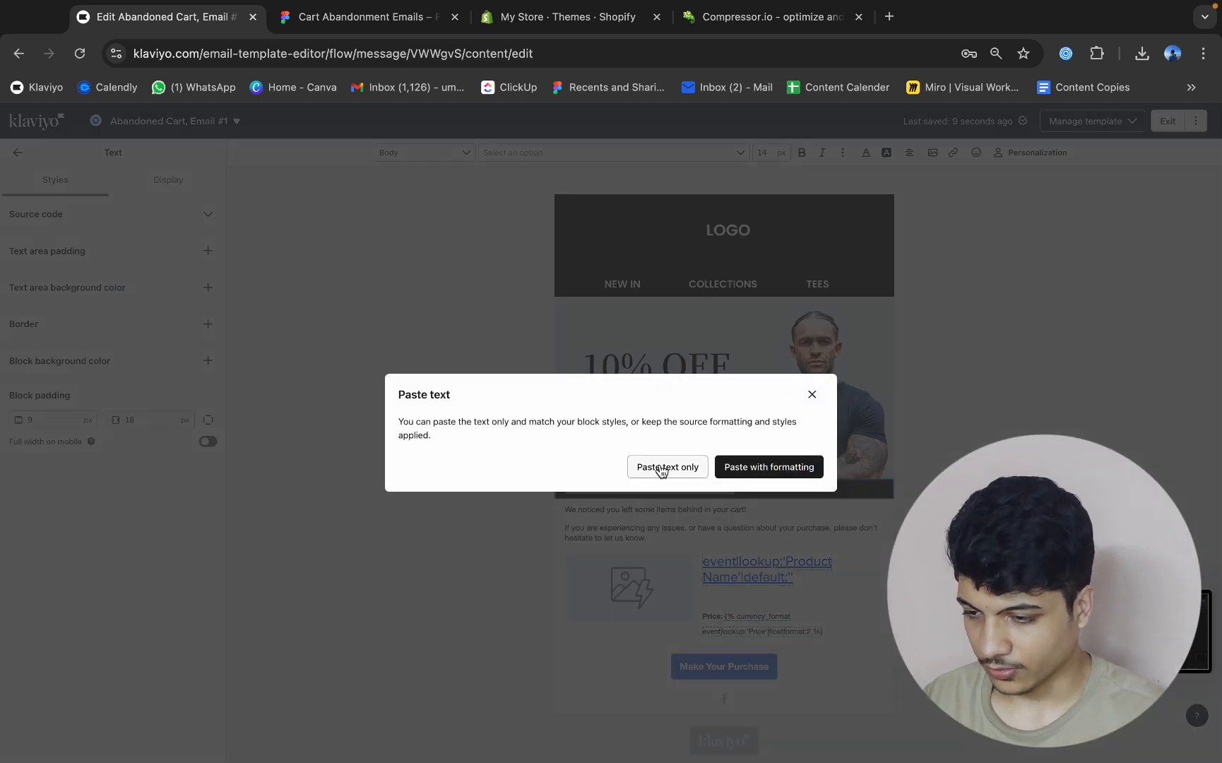
click(665, 467)
Format the entire pasted message as white, 22 px, centred text.
key(ctrl+a)
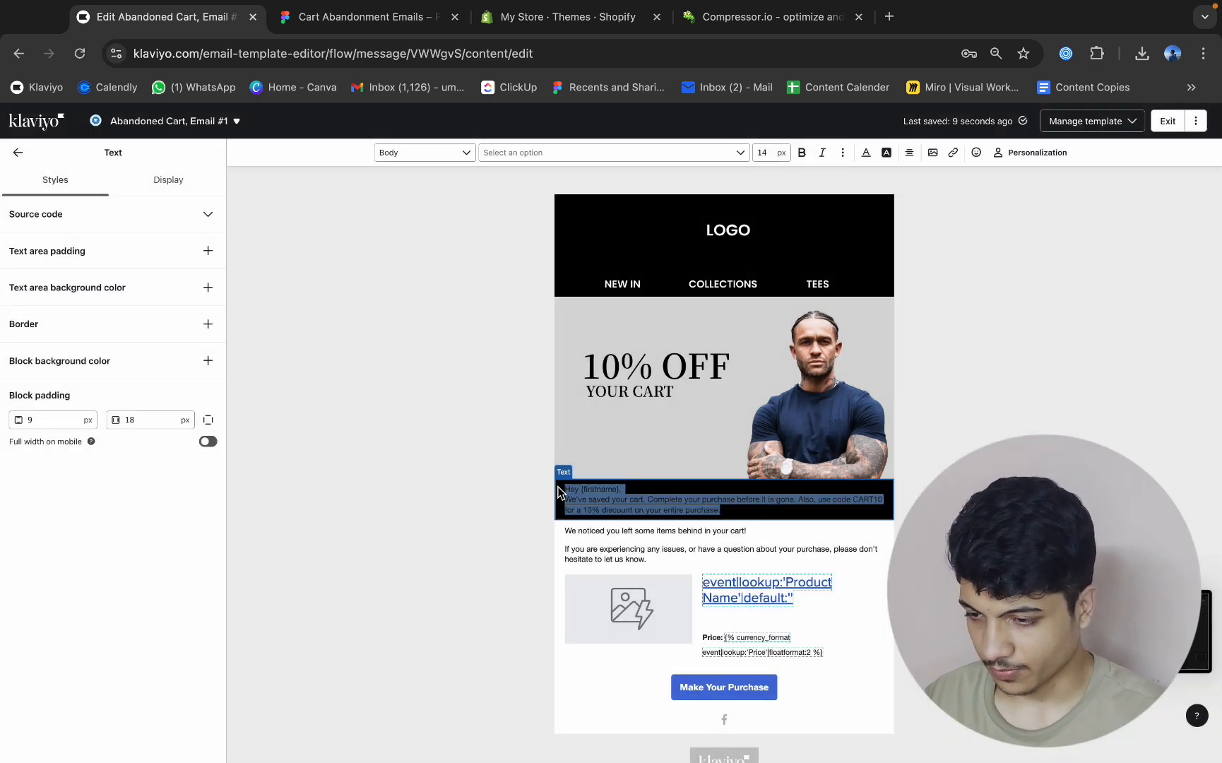
click(866, 153)
click(886, 172)
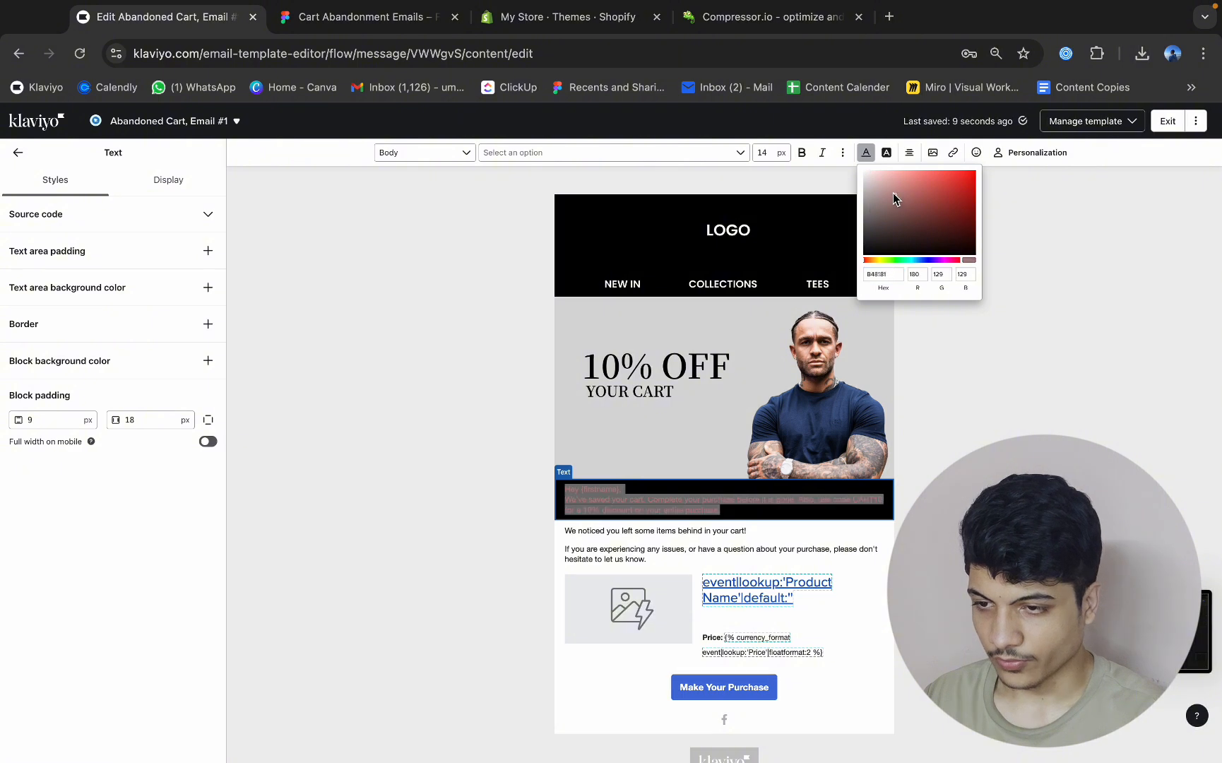
click(766, 154)
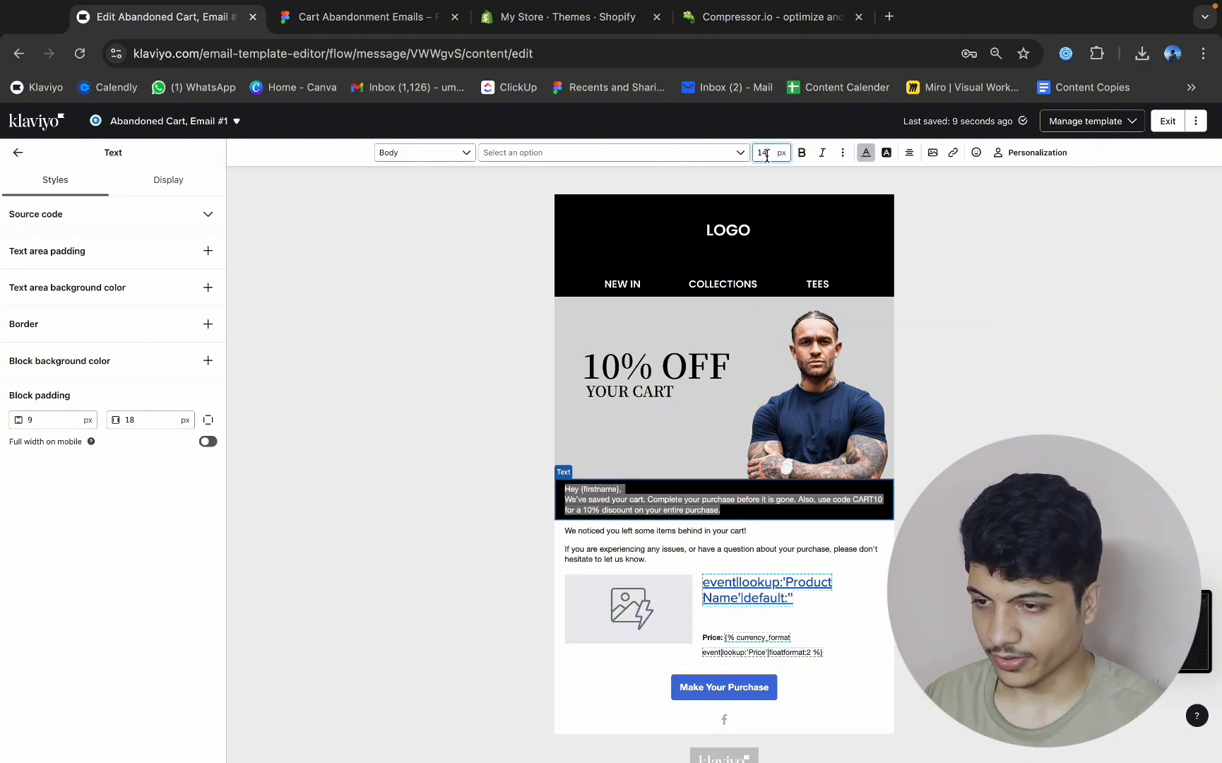
key(BackSpace)
key(BackSpace)
text(22)
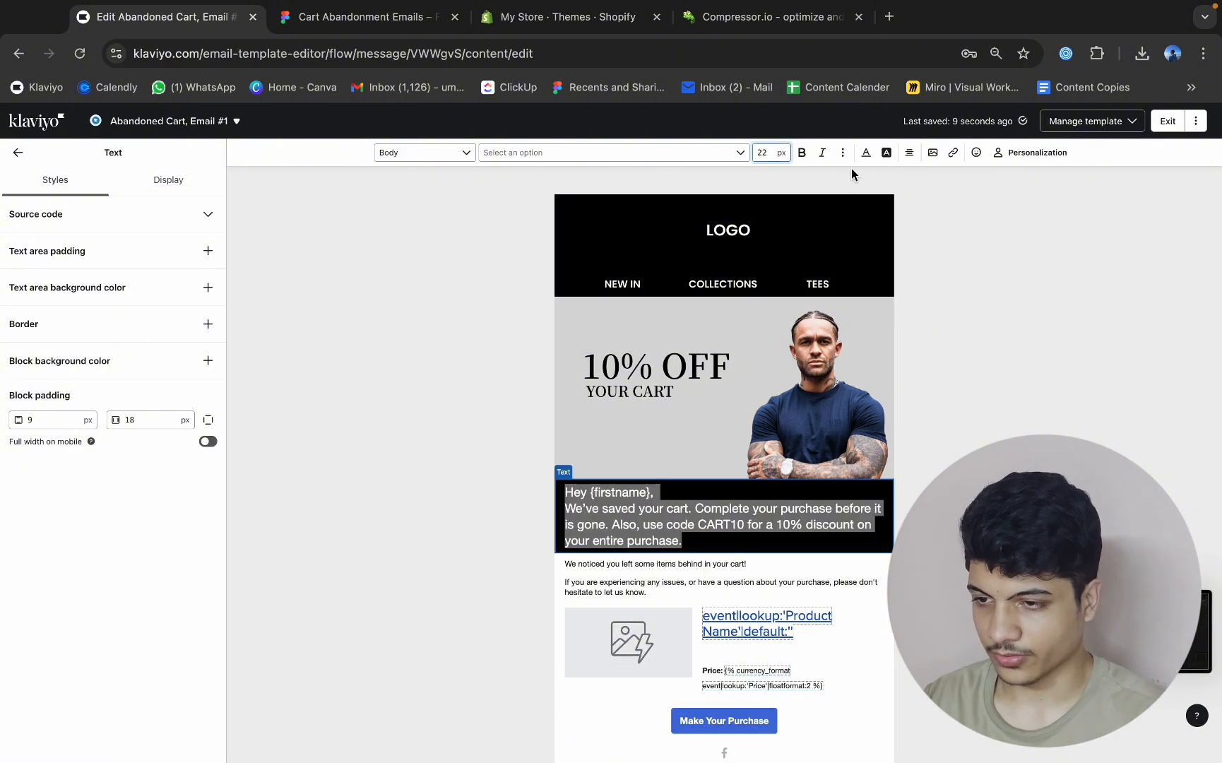
click(909, 153)
click(925, 177)
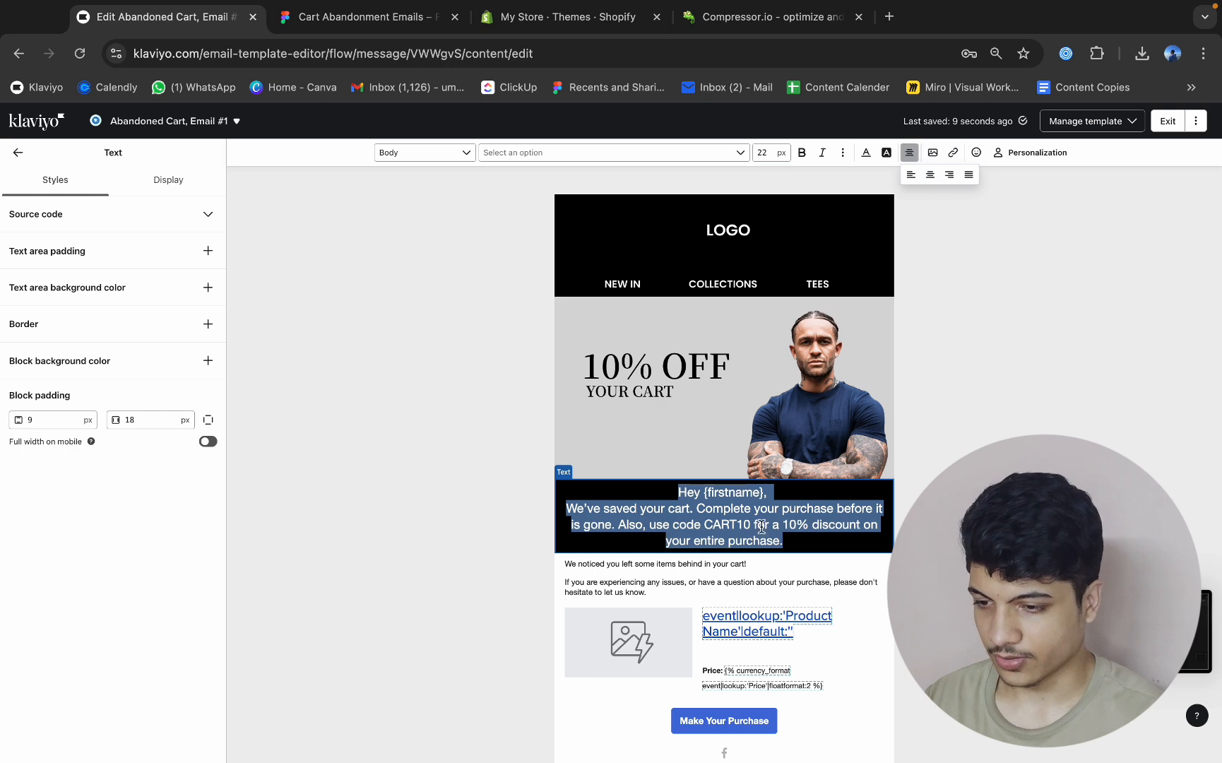
Add blank lines above and below the greeting and break the message body into three shorter lines.
click(778, 499)
key(Return)
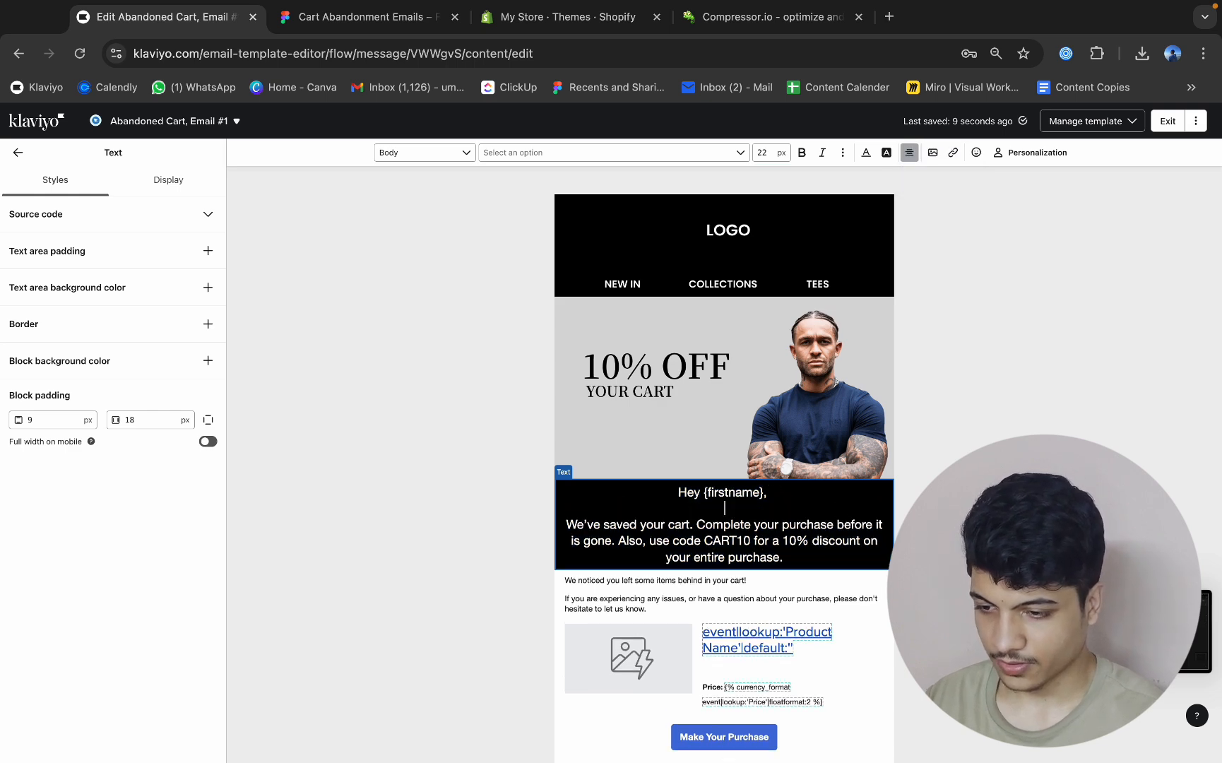
click(839, 527)
key(BackSpace)
key(Return)
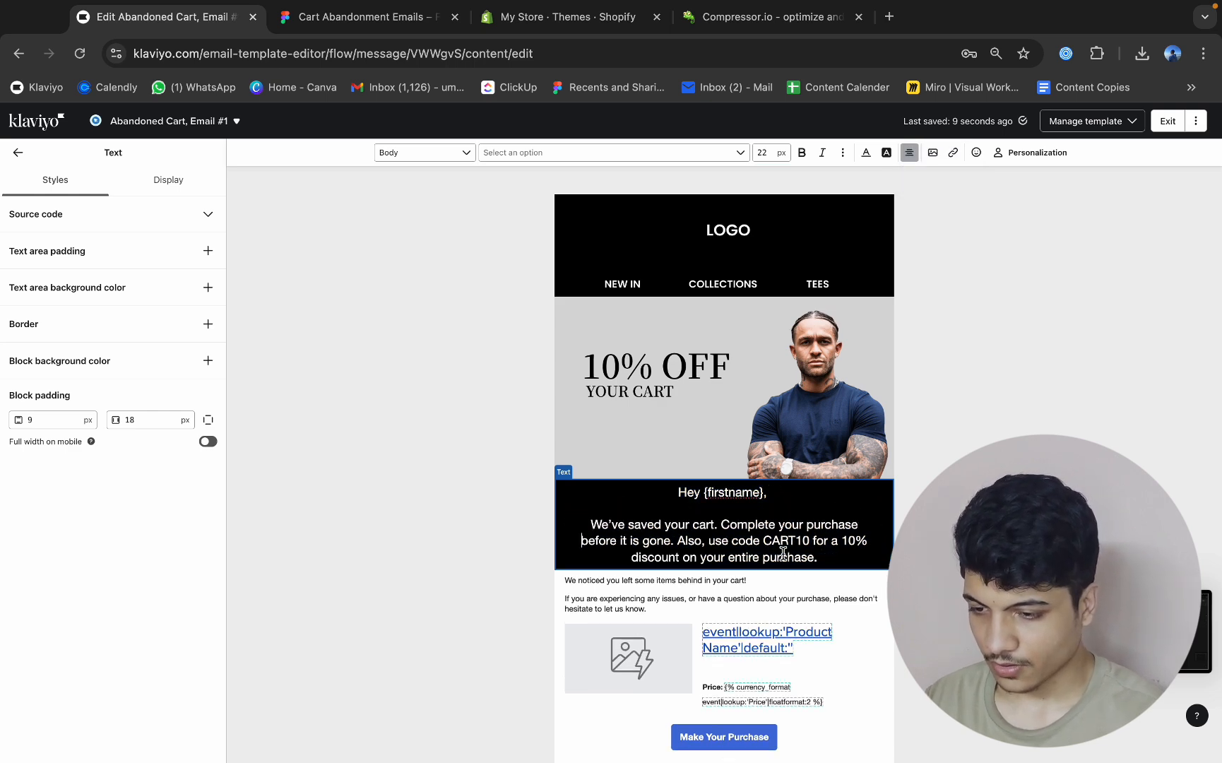
click(844, 541)
key(Return)
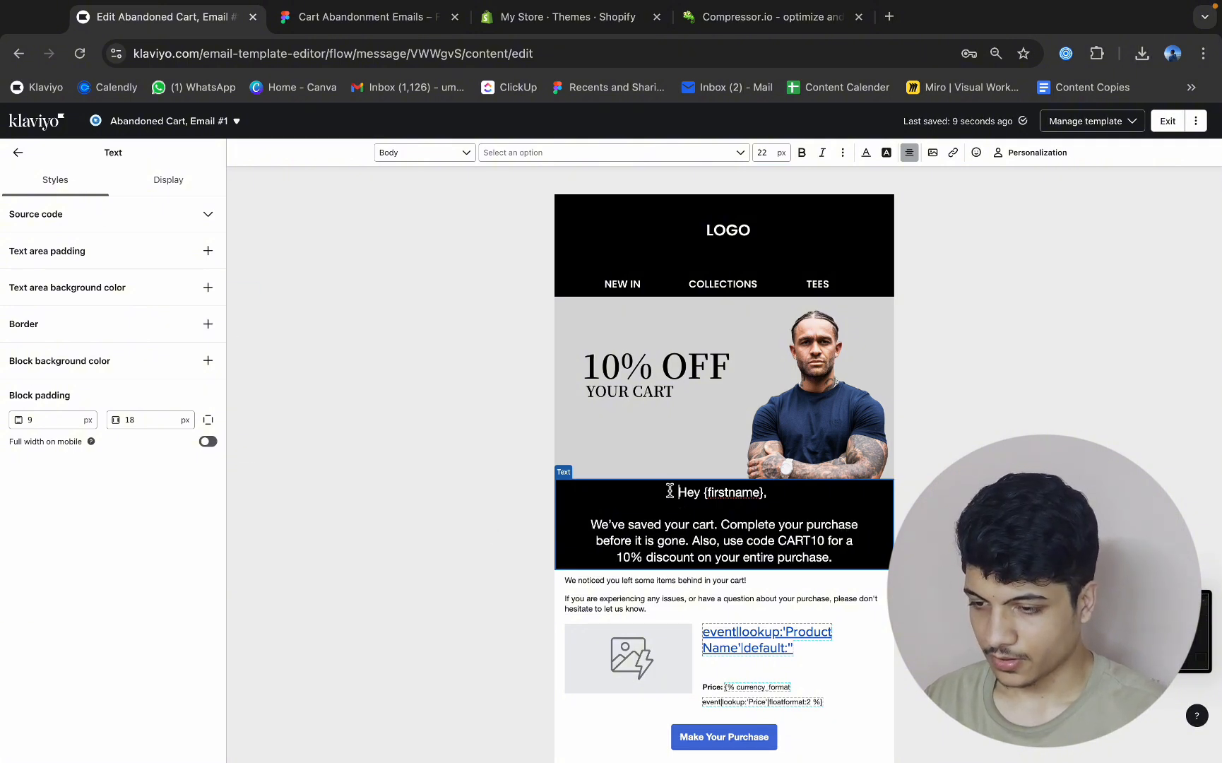
key(Return)
Replace {firstname} in the greeting with the First name personalization tag, using "friend" as its default text.
drag(763, 510, 687, 512)
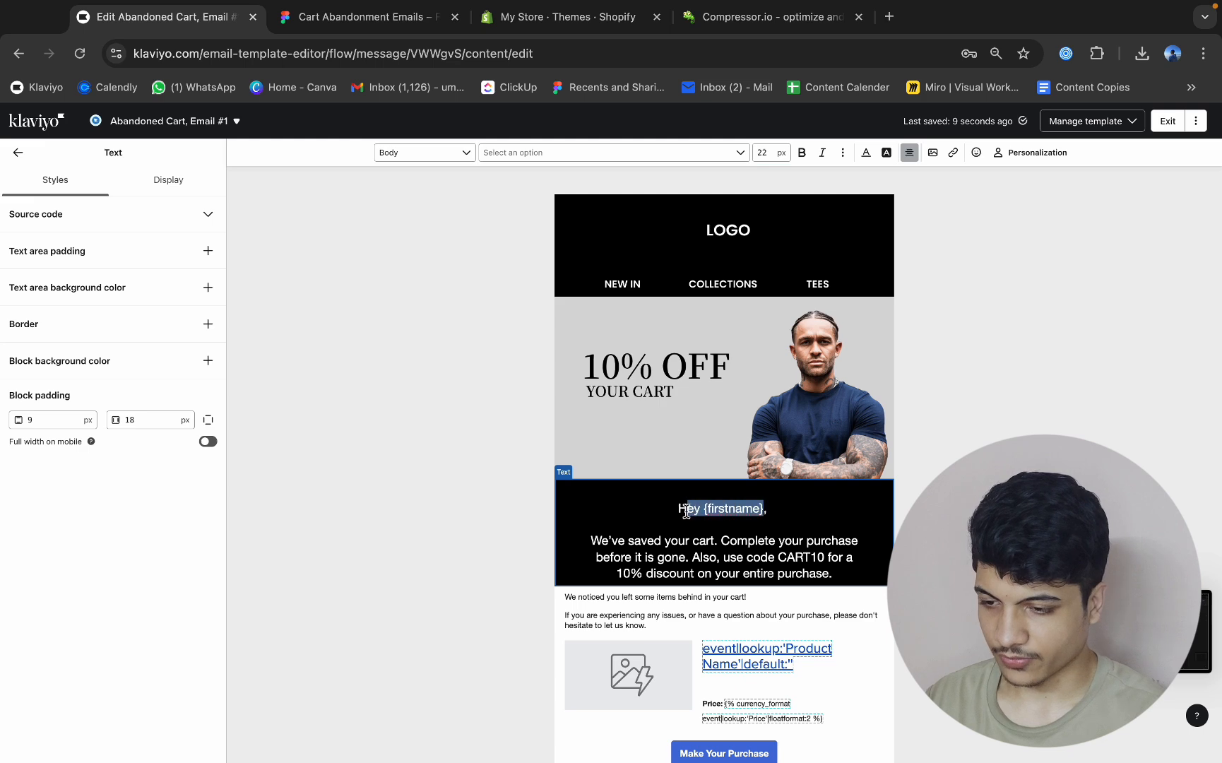
click(1037, 154)
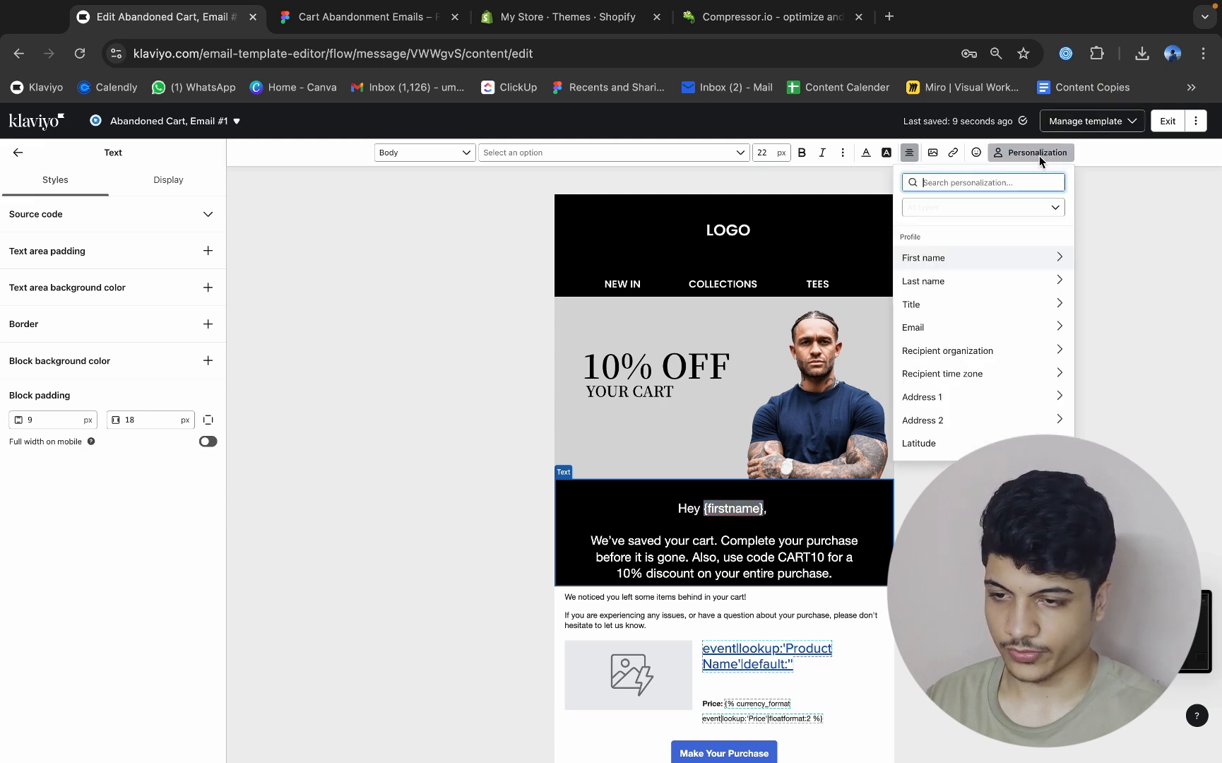
click(938, 262)
click(958, 265)
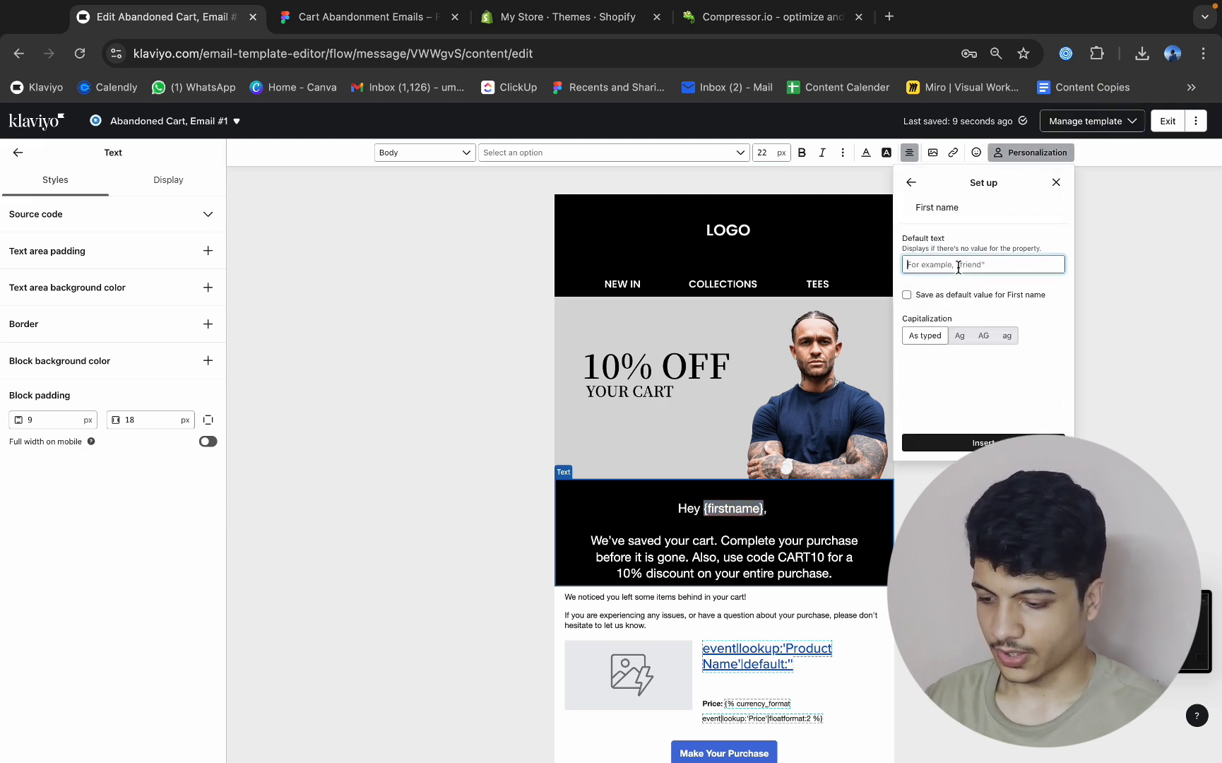
text(friend)
click(1003, 442)
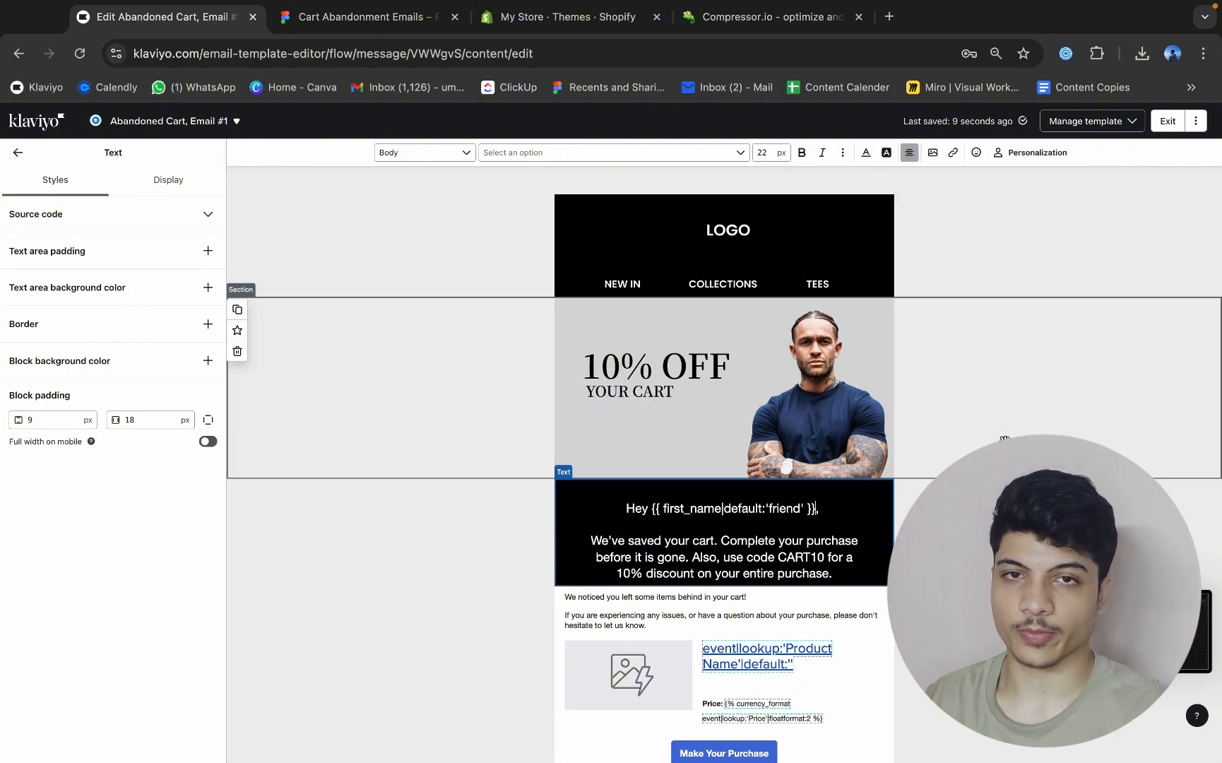
click(17, 154)
Delete the default "We noticed you left some items behind" text block and the empty content area it leaves above the product block.
scroll(728, 434, down, 2)
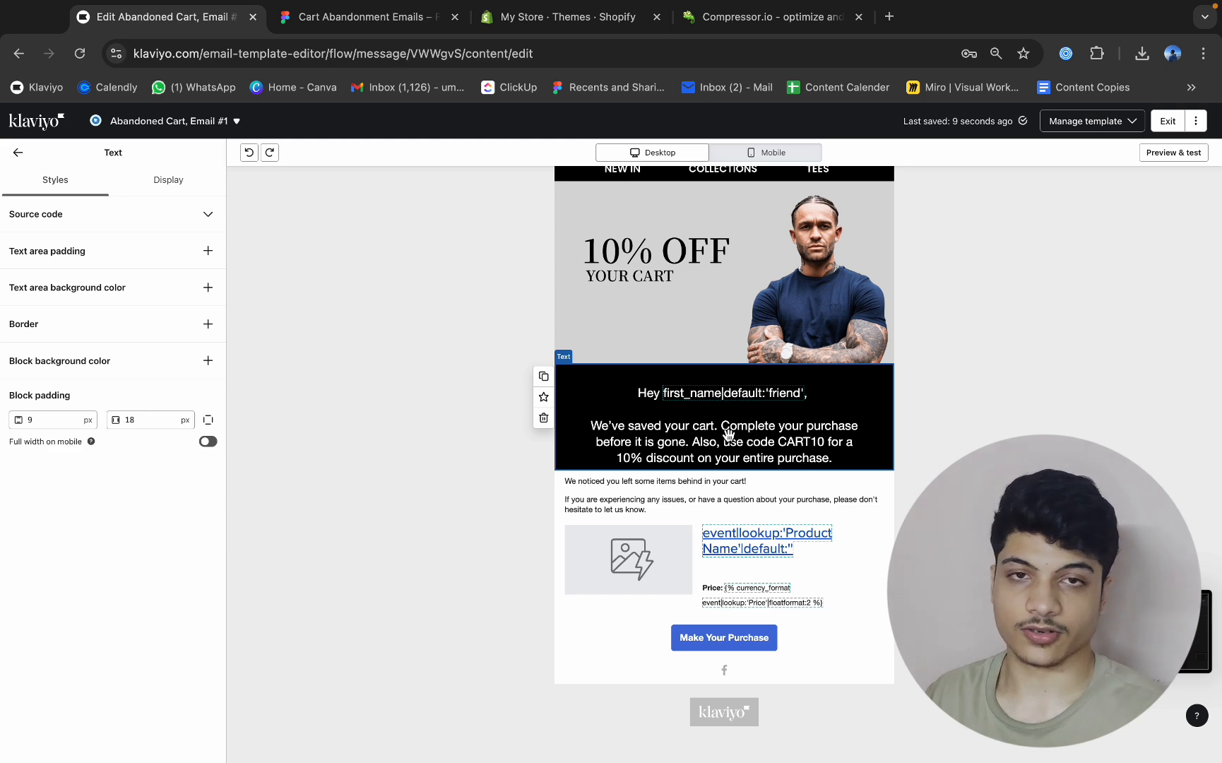
click(567, 510)
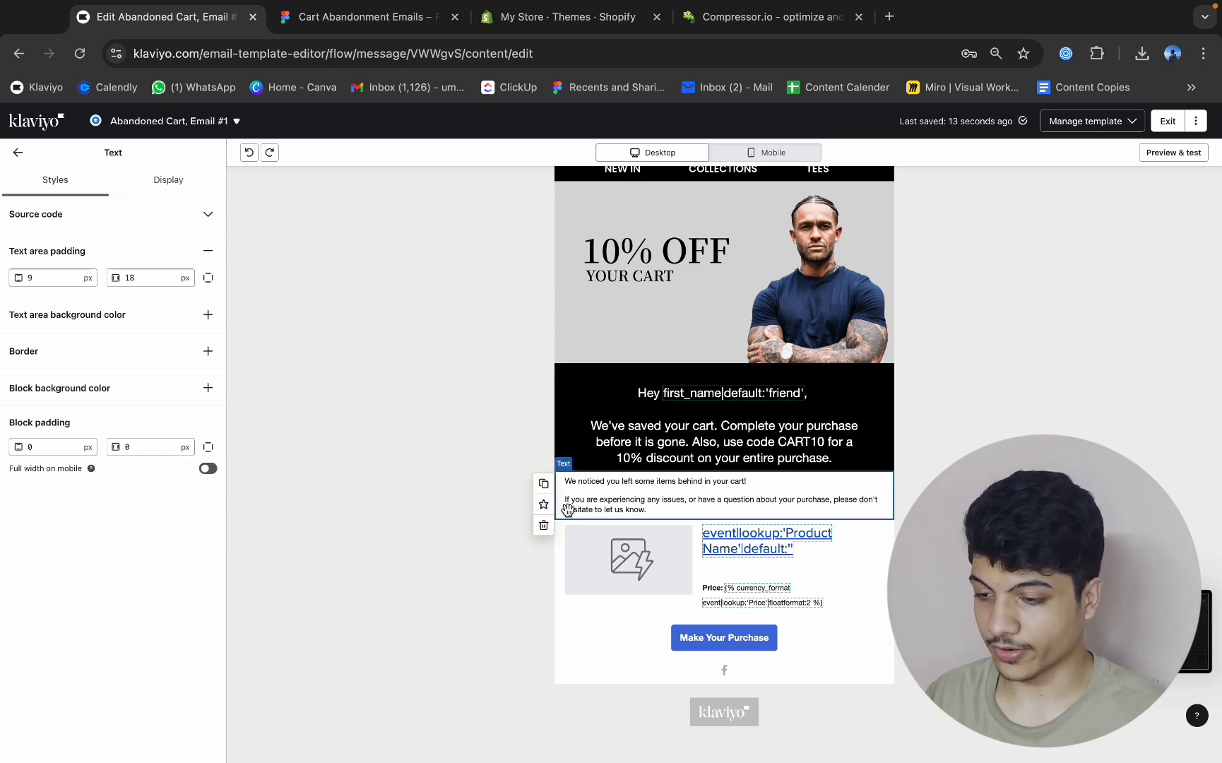
click(543, 529)
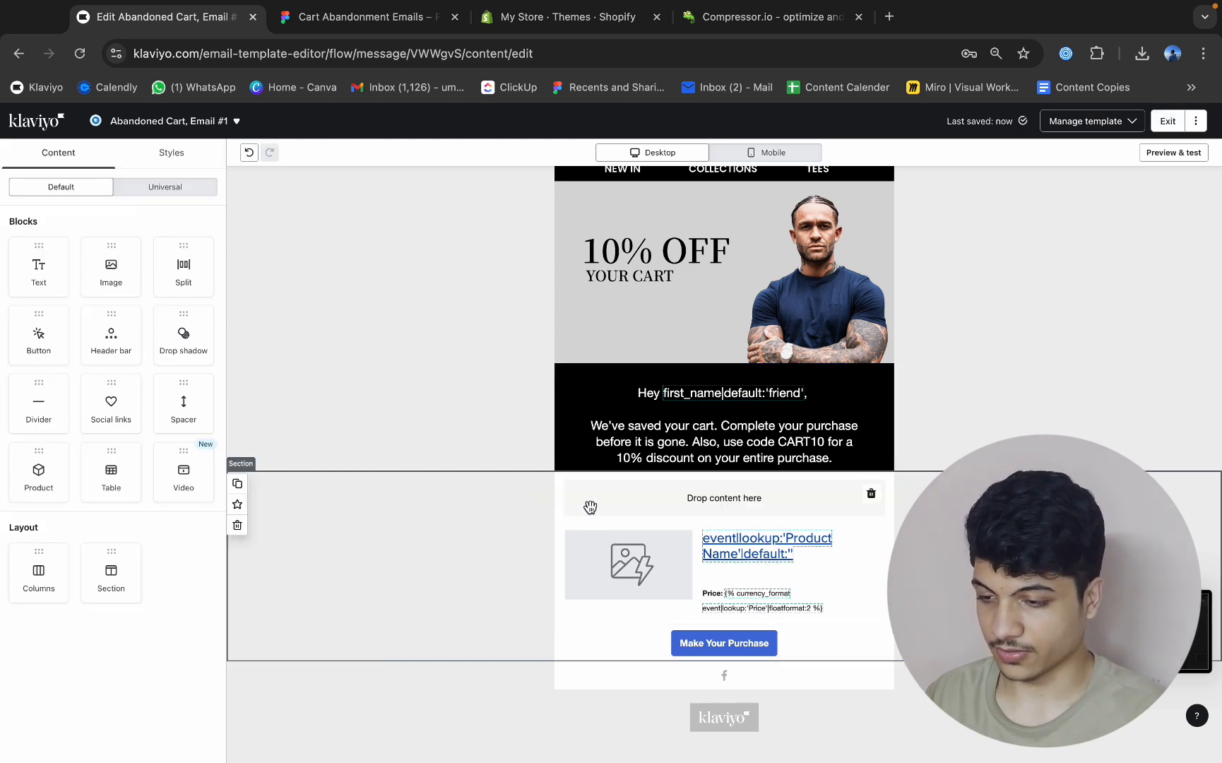
click(808, 501)
click(872, 496)
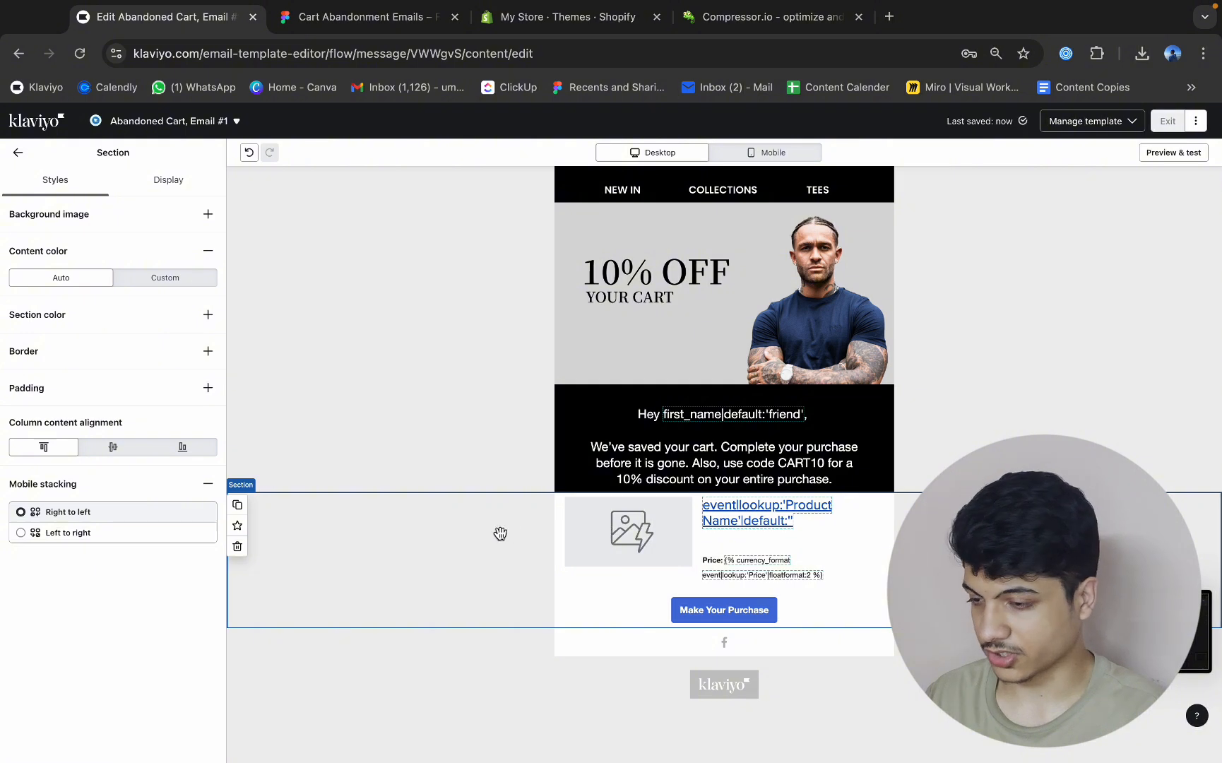
Apply the black Slice 80 (5) (1) image from the library as the product section's background image.
click(205, 216)
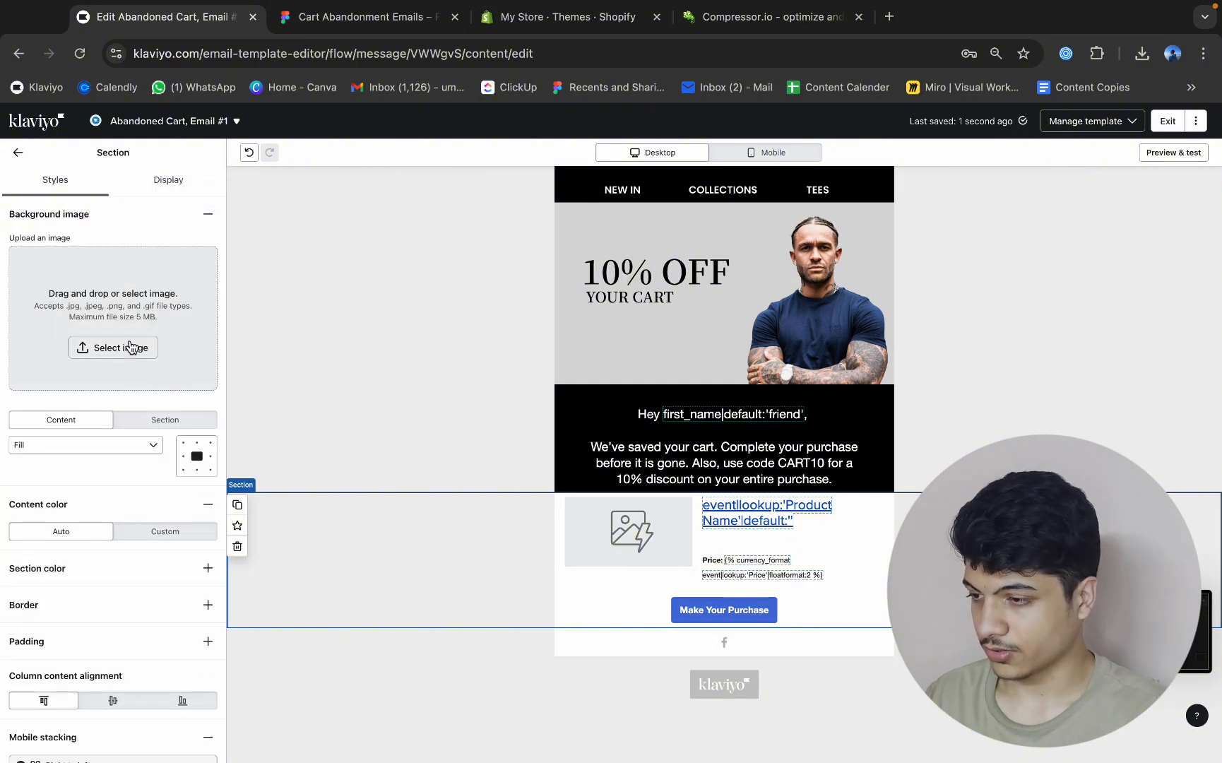
click(121, 348)
click(1173, 282)
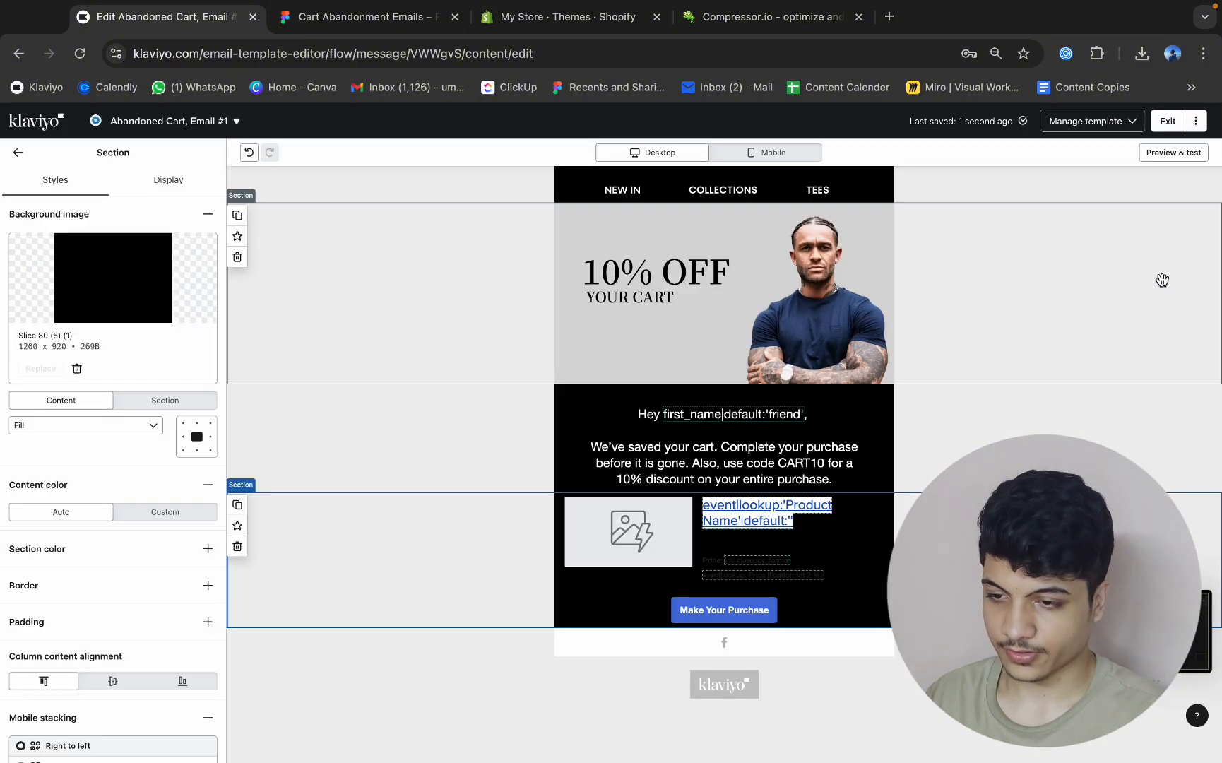
Recolour the product name and price text in the split block to a muted blue-grey, restoring the edit if it gets undone.
click(784, 565)
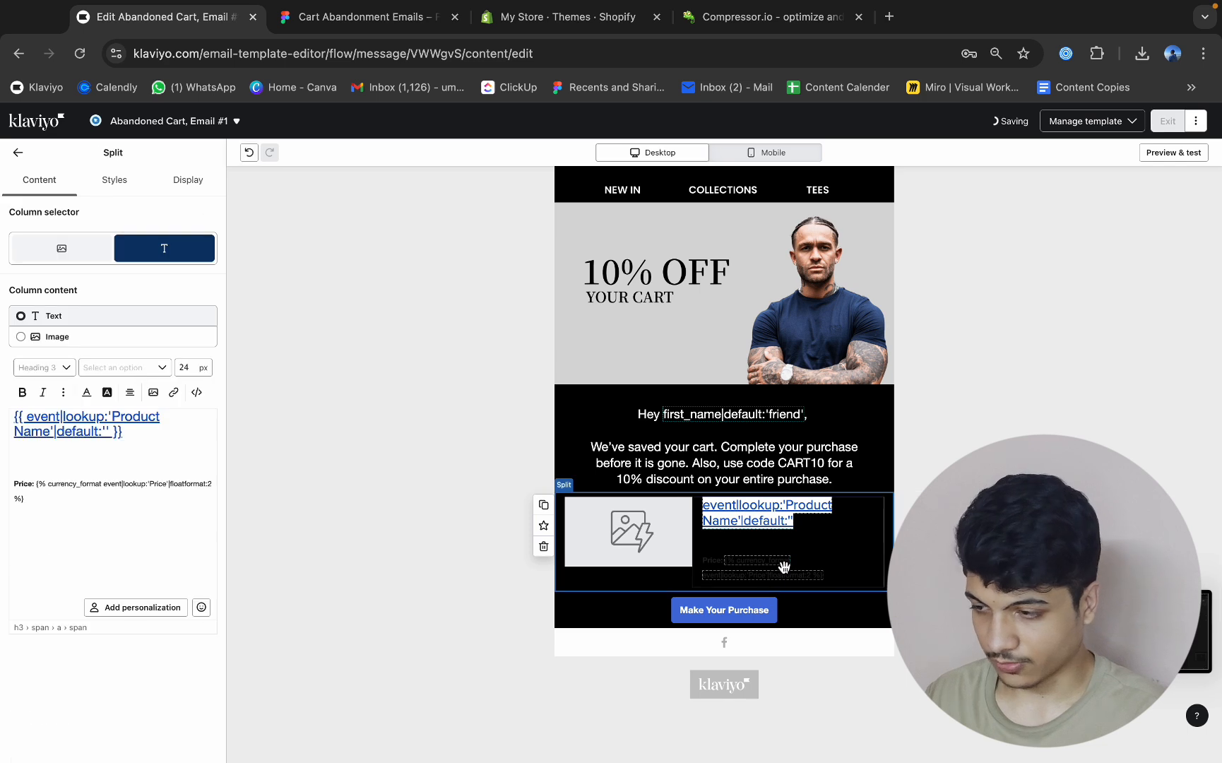
drag(82, 500, 7, 422)
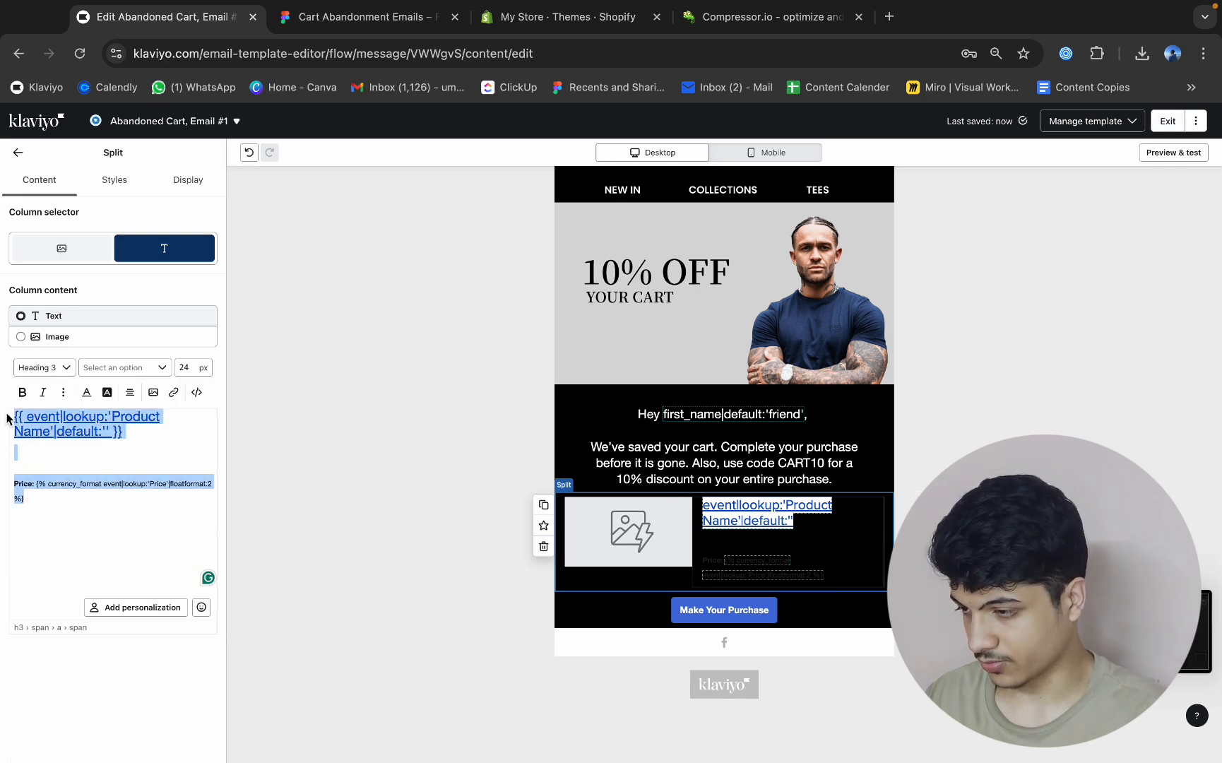
click(86, 392)
click(119, 443)
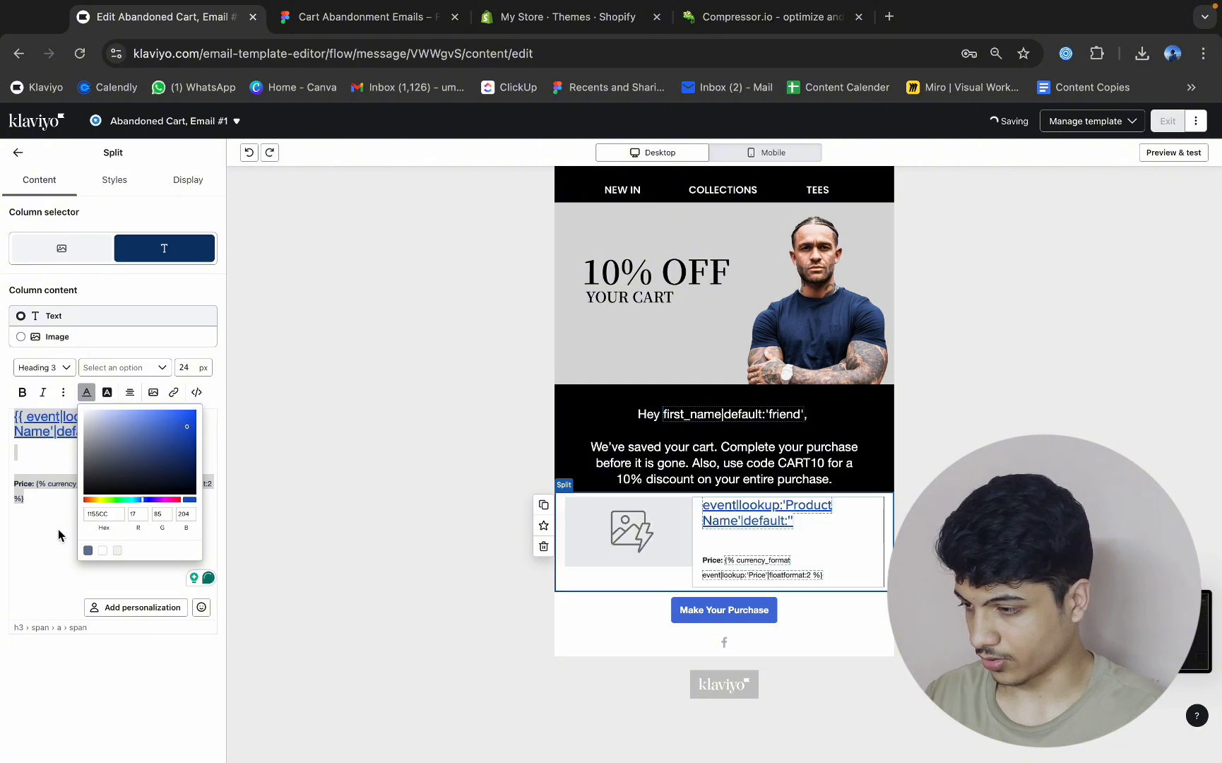
click(44, 512)
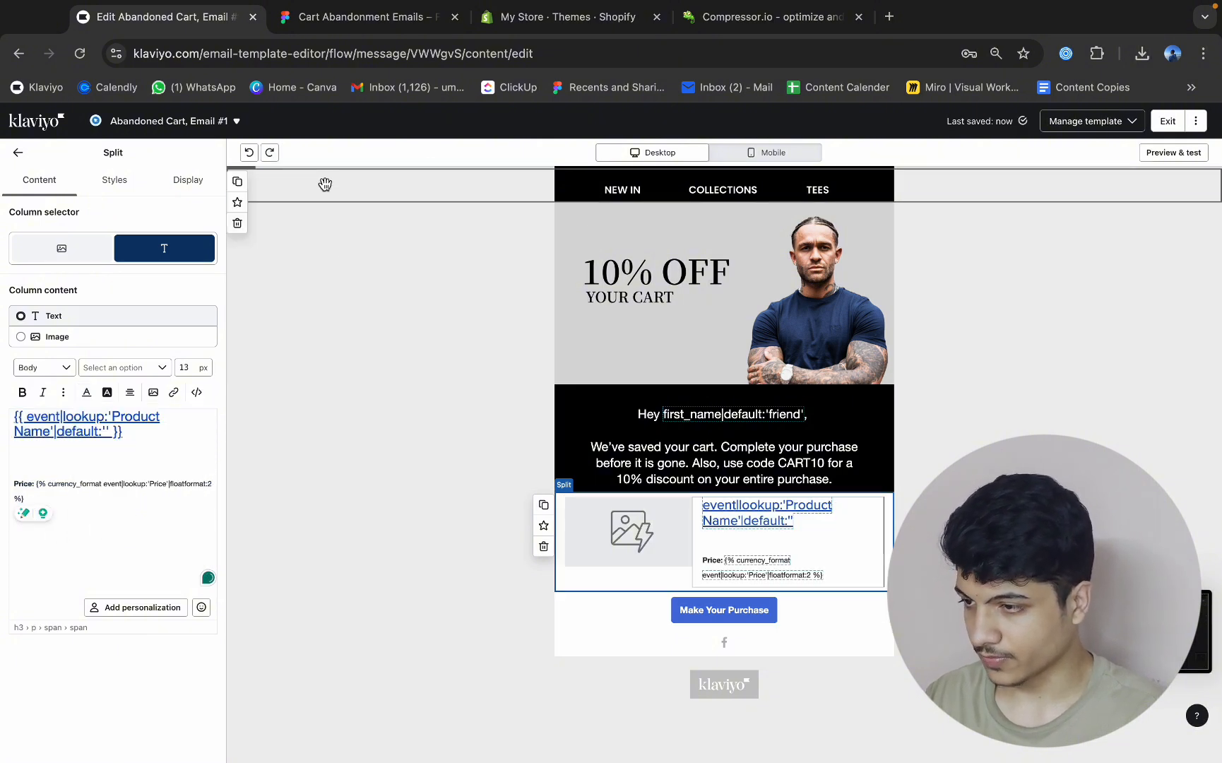
click(269, 152)
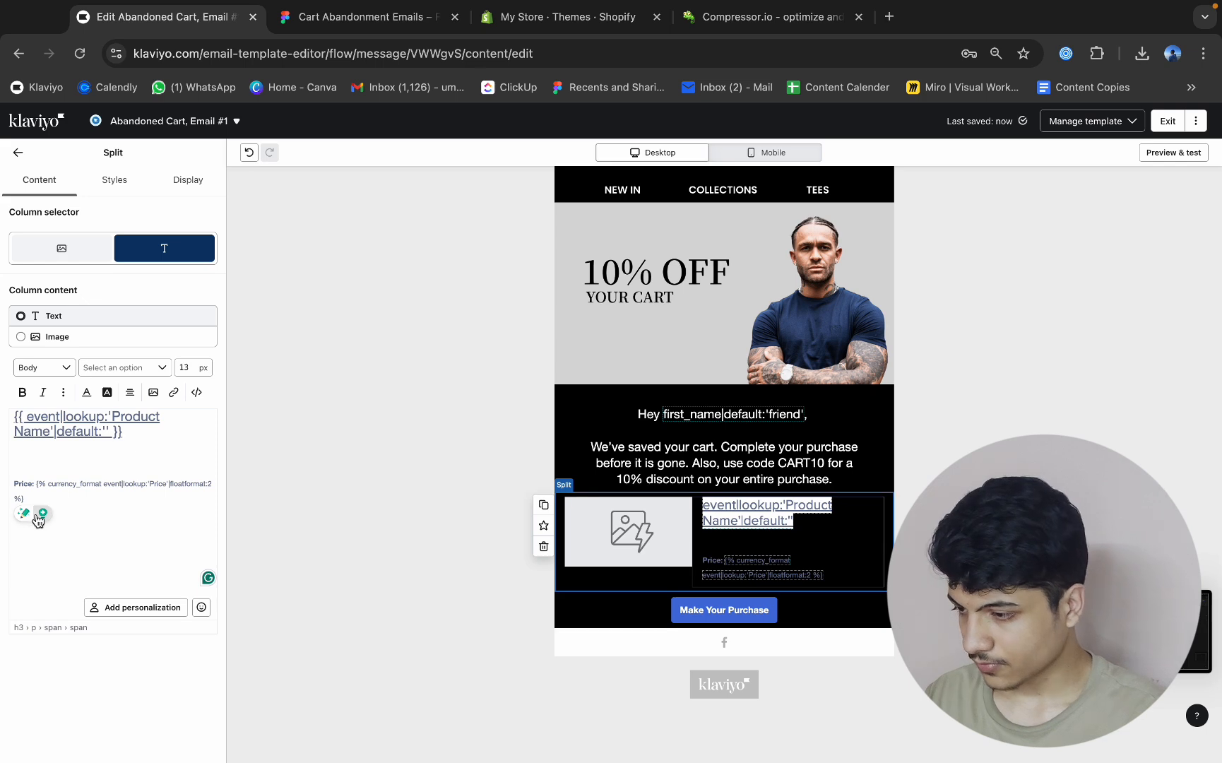
Change only the price line's text colour in the split block to near-white.
drag(39, 497, 3, 474)
click(87, 393)
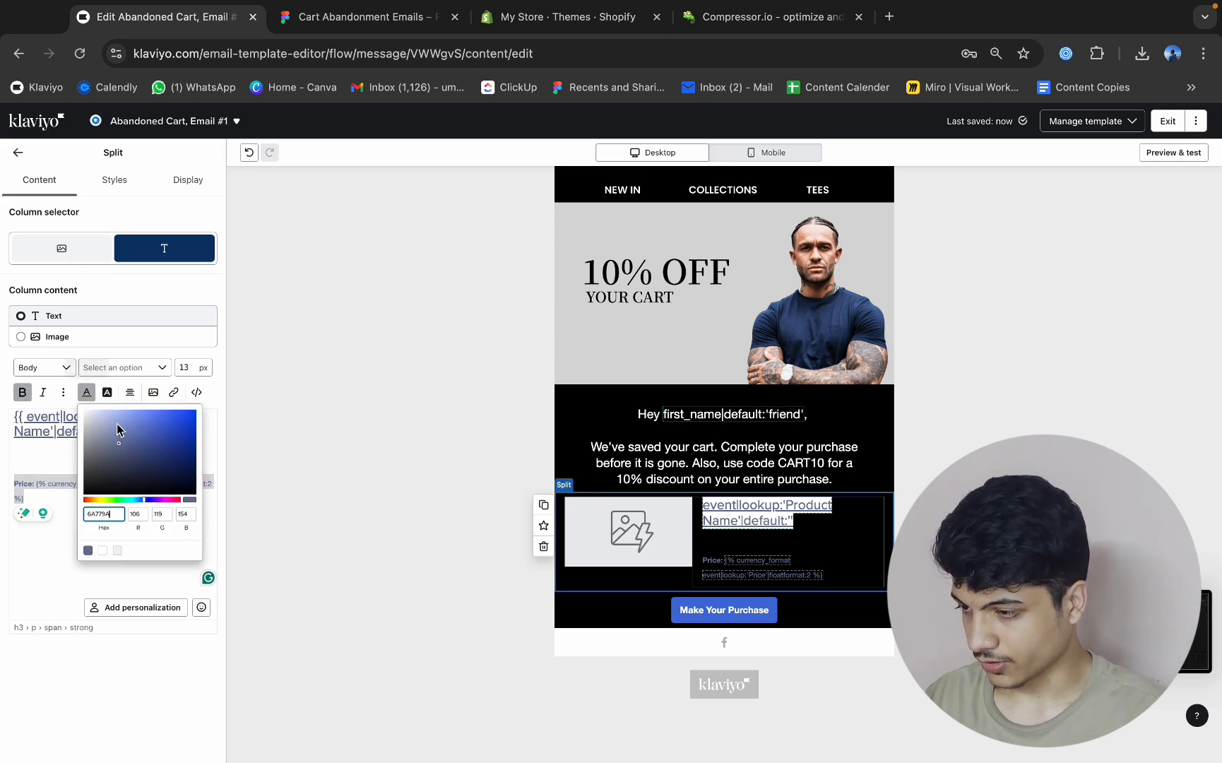
click(88, 550)
click(42, 517)
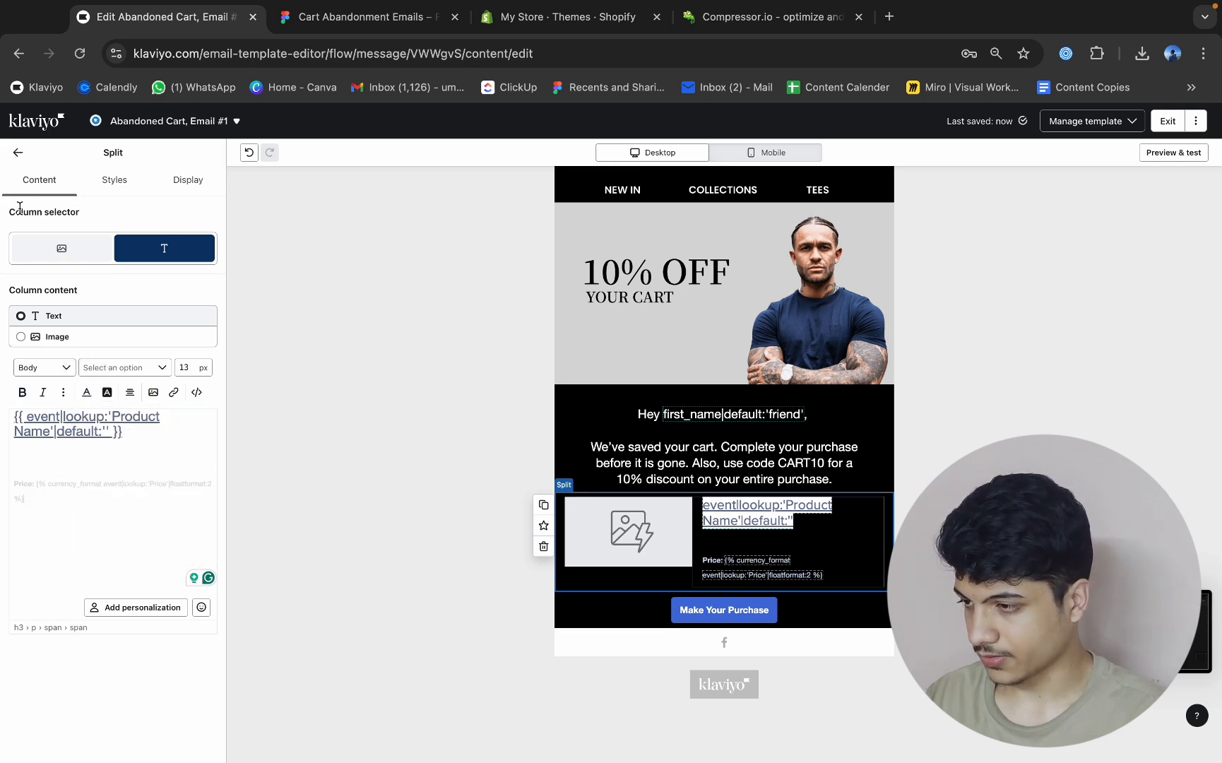
Check the image column's content settings in the product split block.
click(15, 156)
click(629, 531)
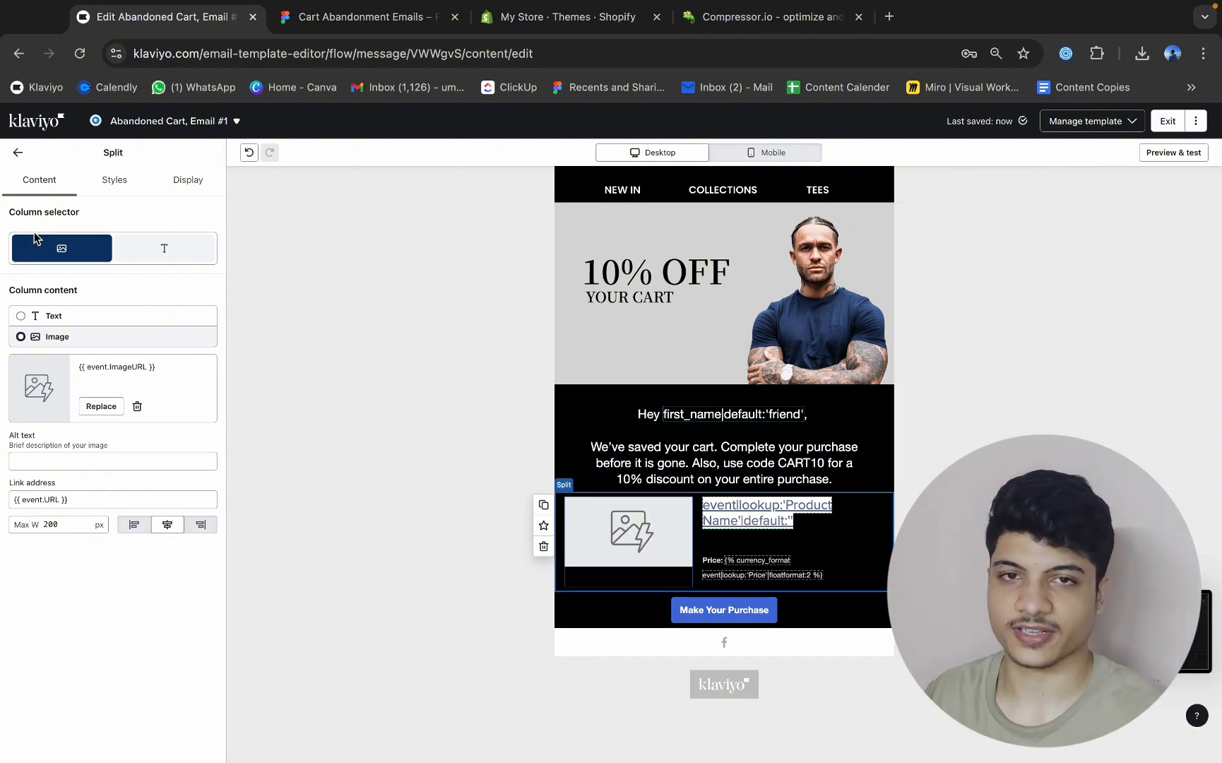
click(18, 152)
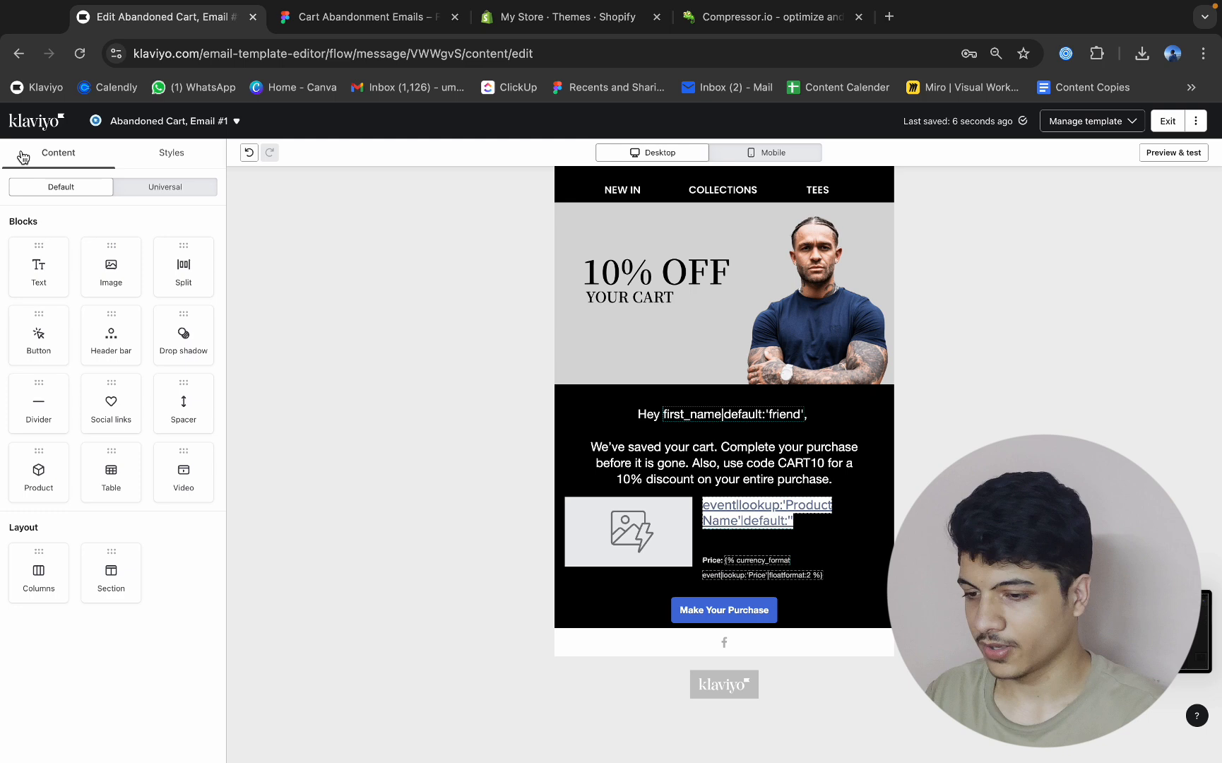
Following the Figma design, add an image block below the product split block and delete the Make Your Purchase button block.
click(318, 17)
scroll(600, 455, down, 3)
click(151, 20)
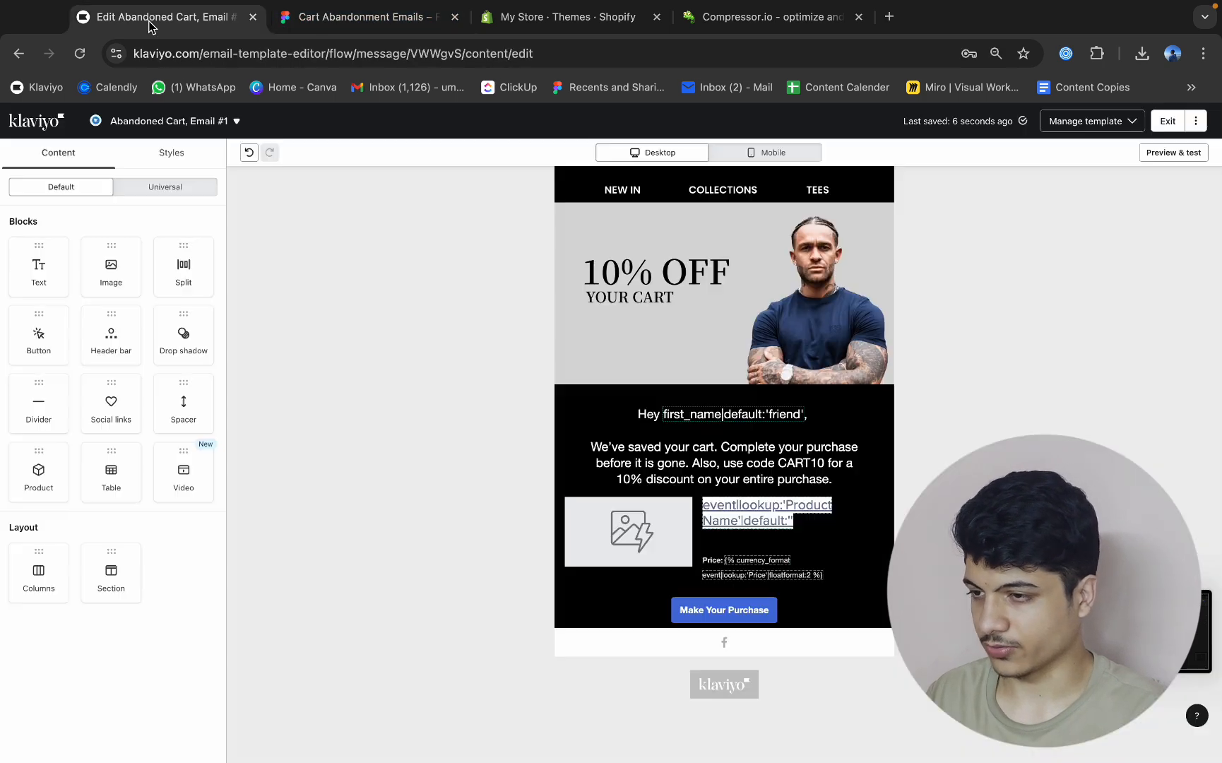
drag(111, 274, 624, 617)
click(668, 585)
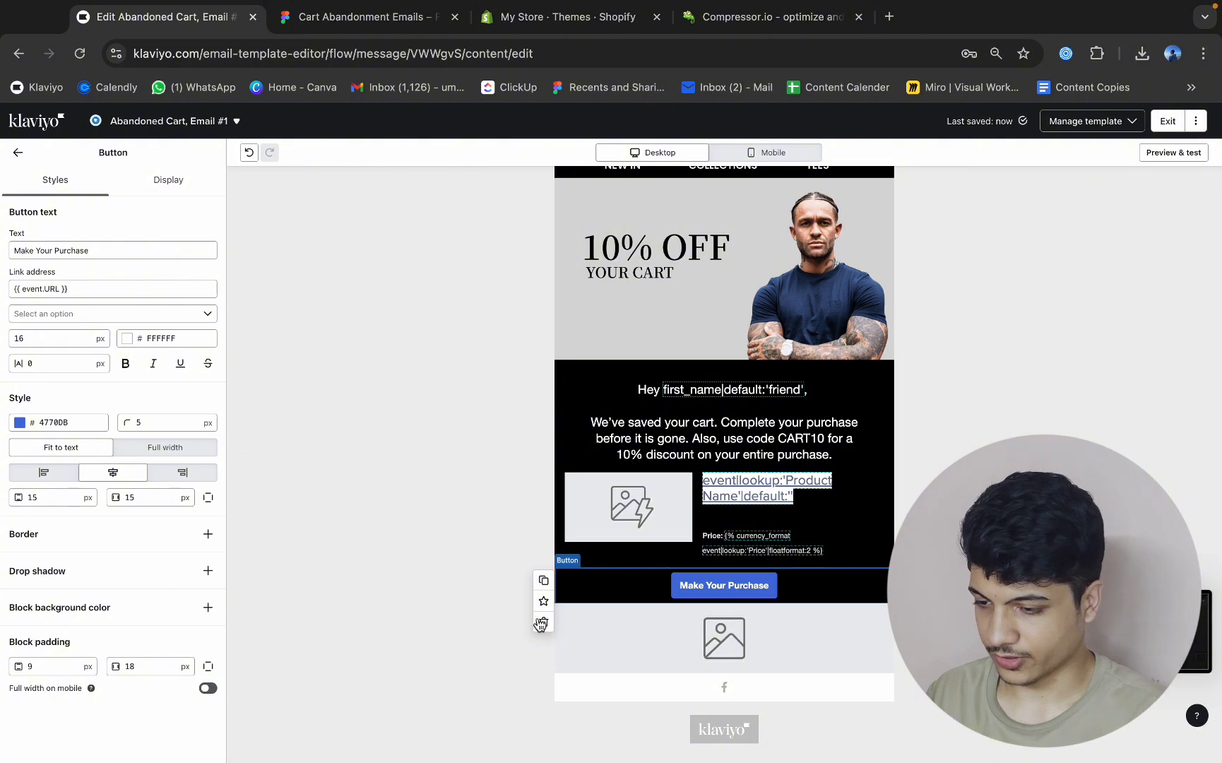
click(542, 623)
click(689, 647)
click(649, 602)
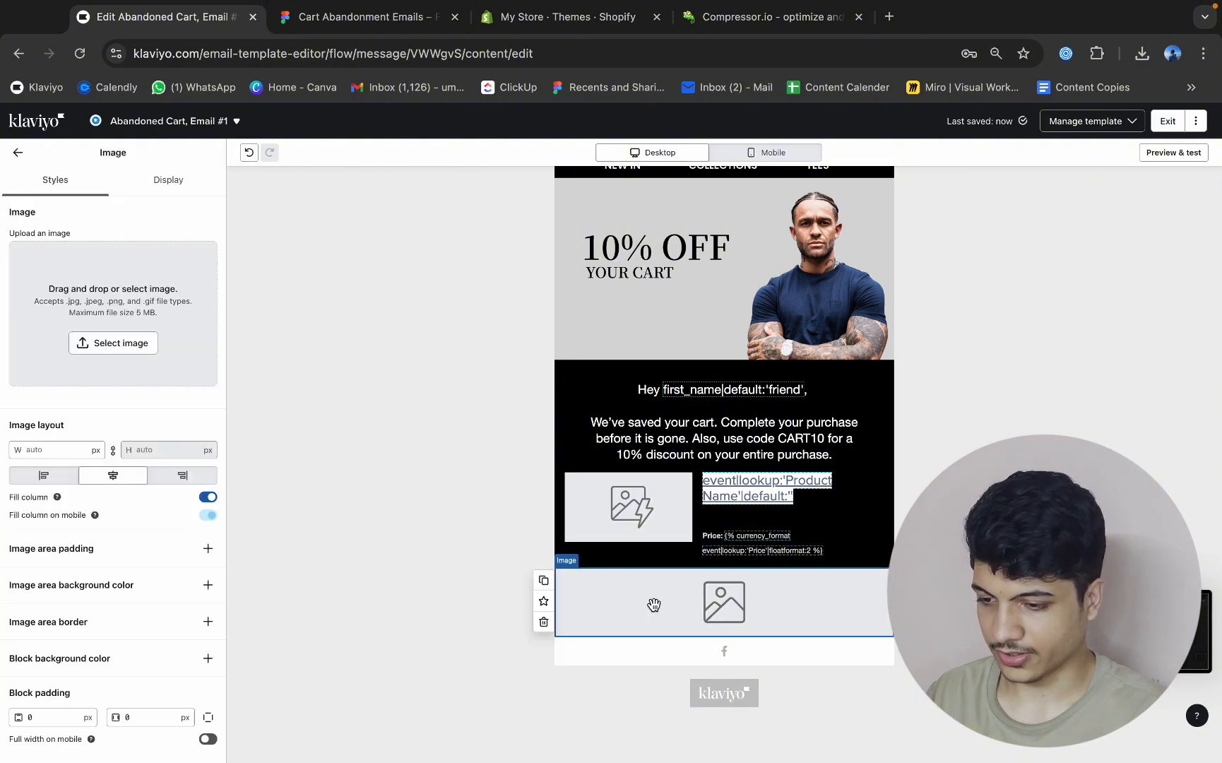
Upload the downloaded Slice 76 (1) (1).png into the new image block.
click(156, 268)
click(118, 180)
click(1142, 53)
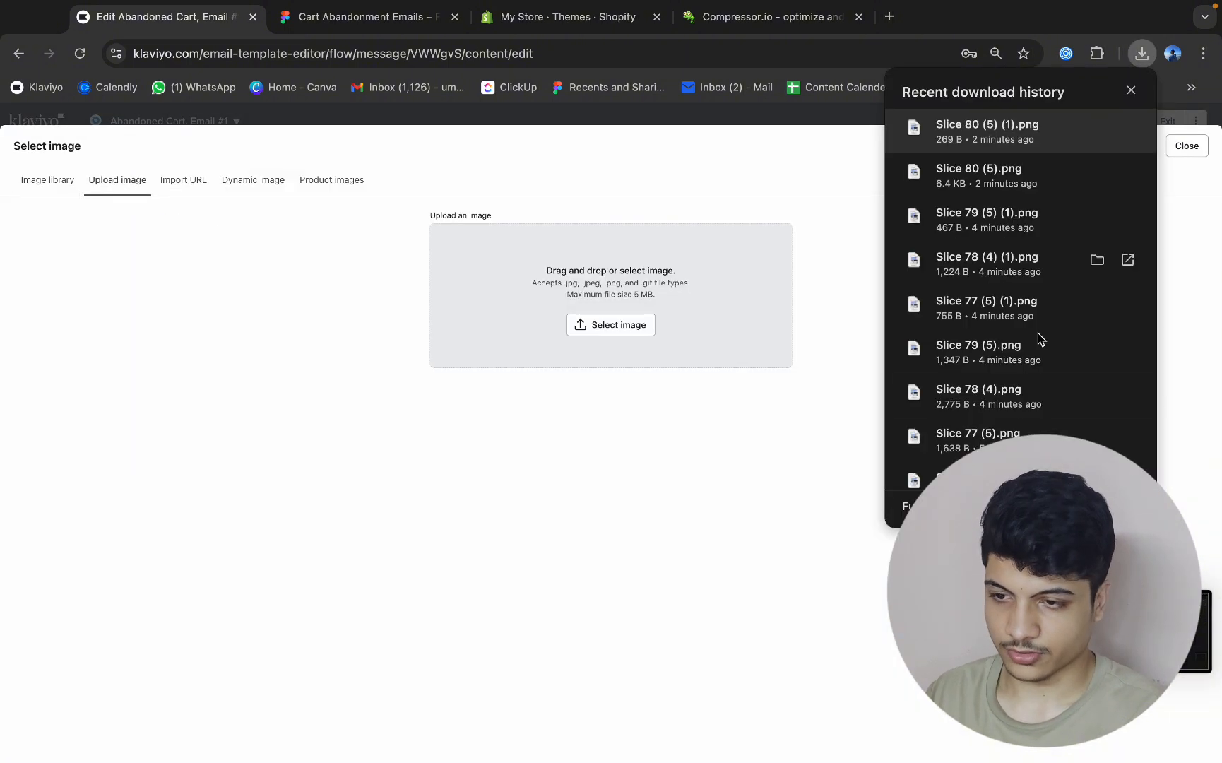
scroll(1031, 339, down, 2)
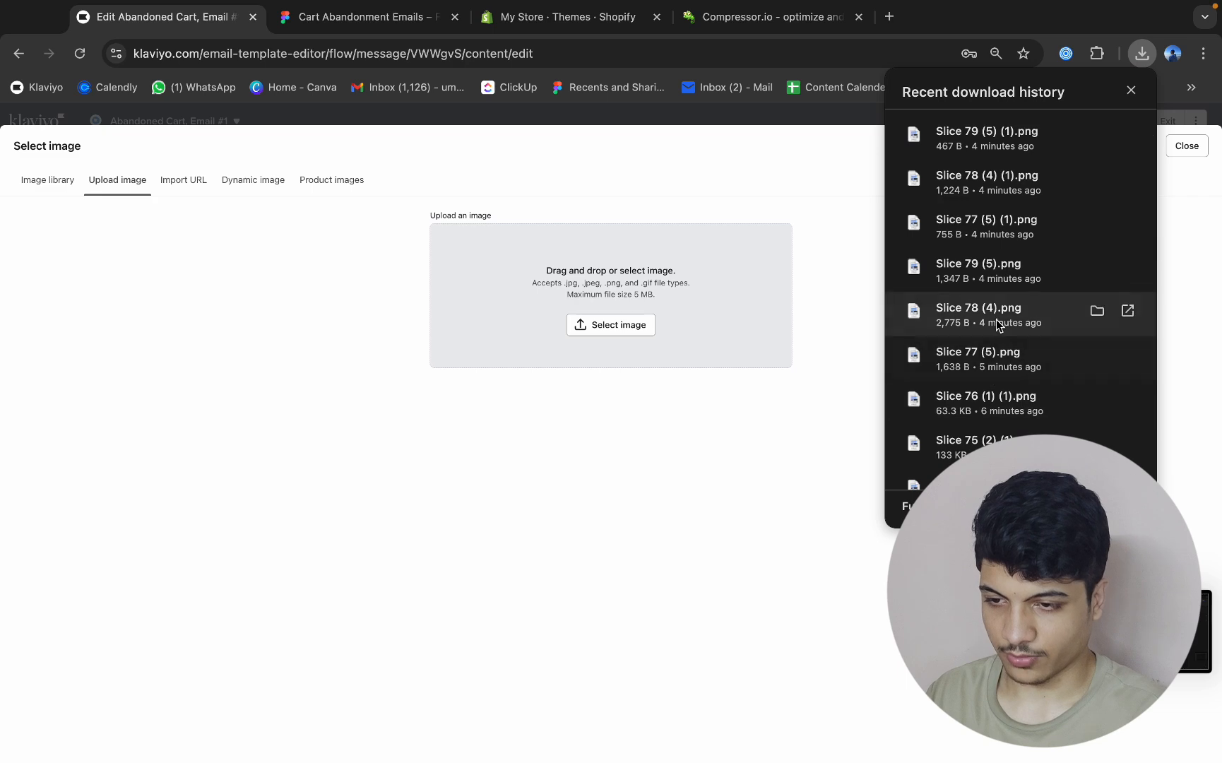
scroll(997, 323, down, 2)
drag(1000, 304, 696, 326)
In Figma, slice the Klarna, free shipping and returns strip at about 600 × 145 and export it as a PNG.
key(ctrl+Tab)
scroll(728, 446, down, 5)
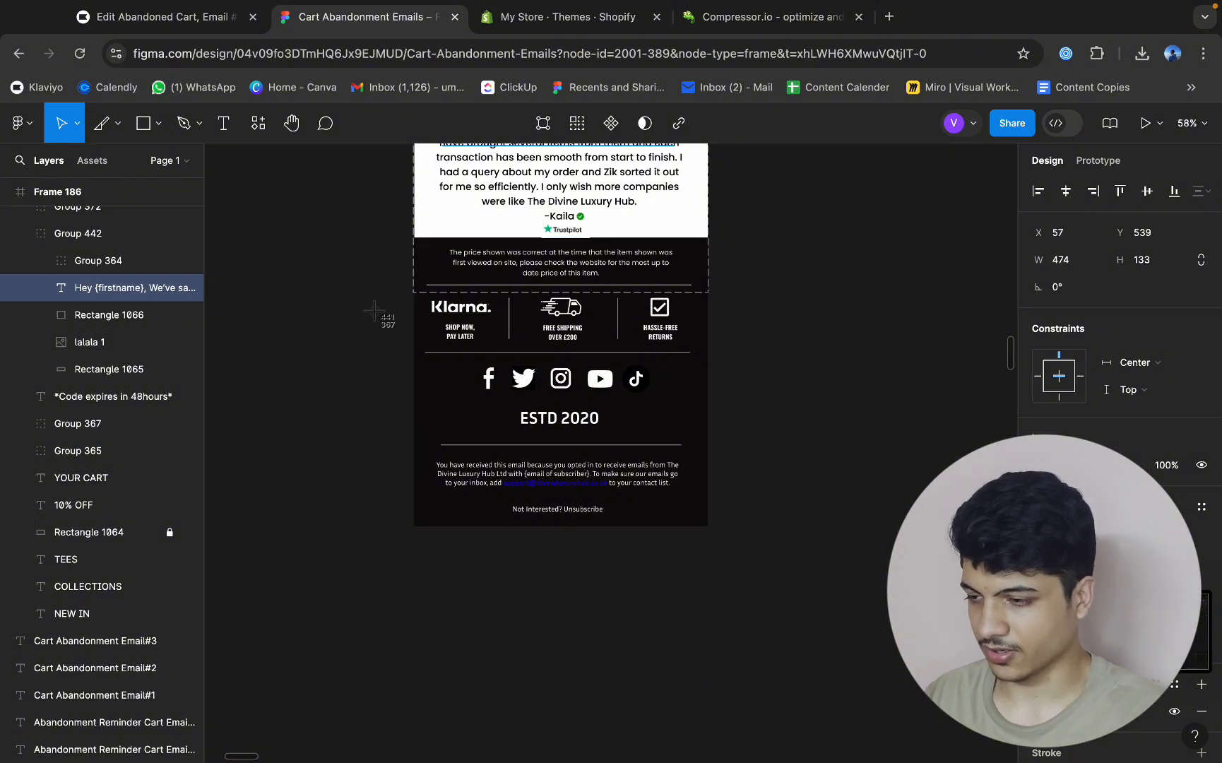
click(120, 125)
click(129, 209)
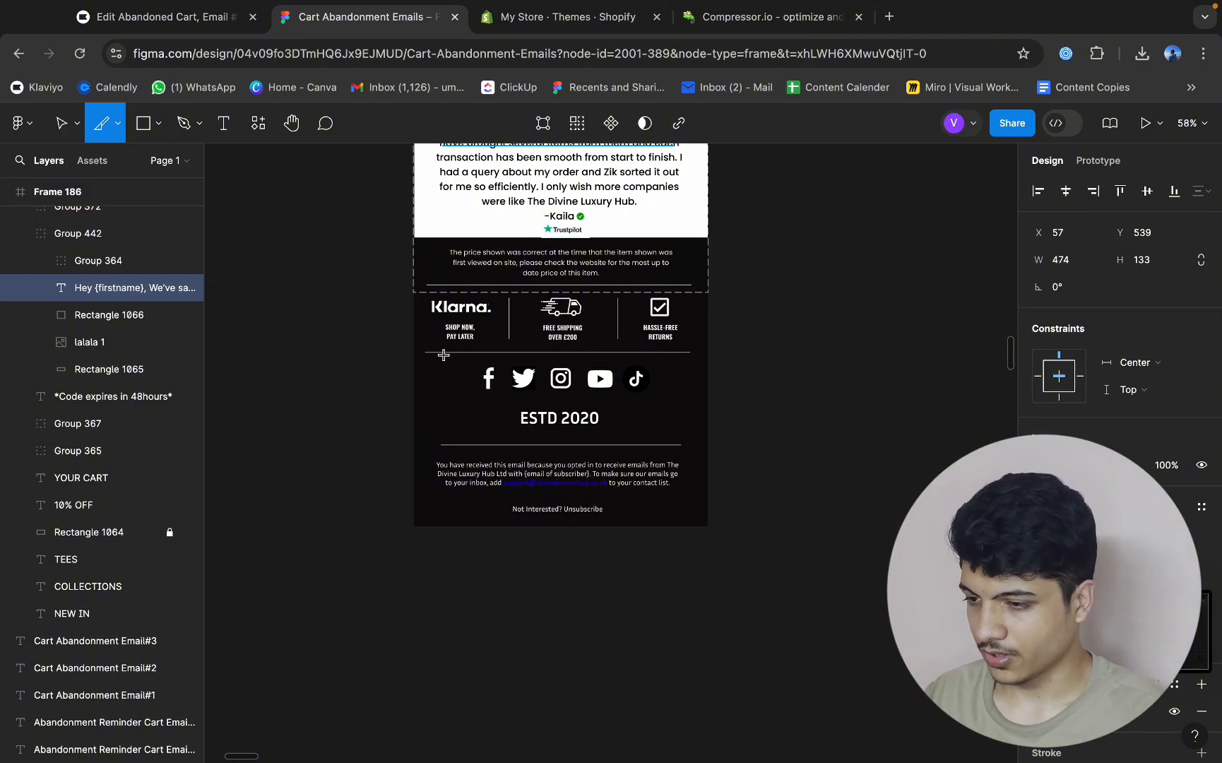
drag(414, 292, 708, 361)
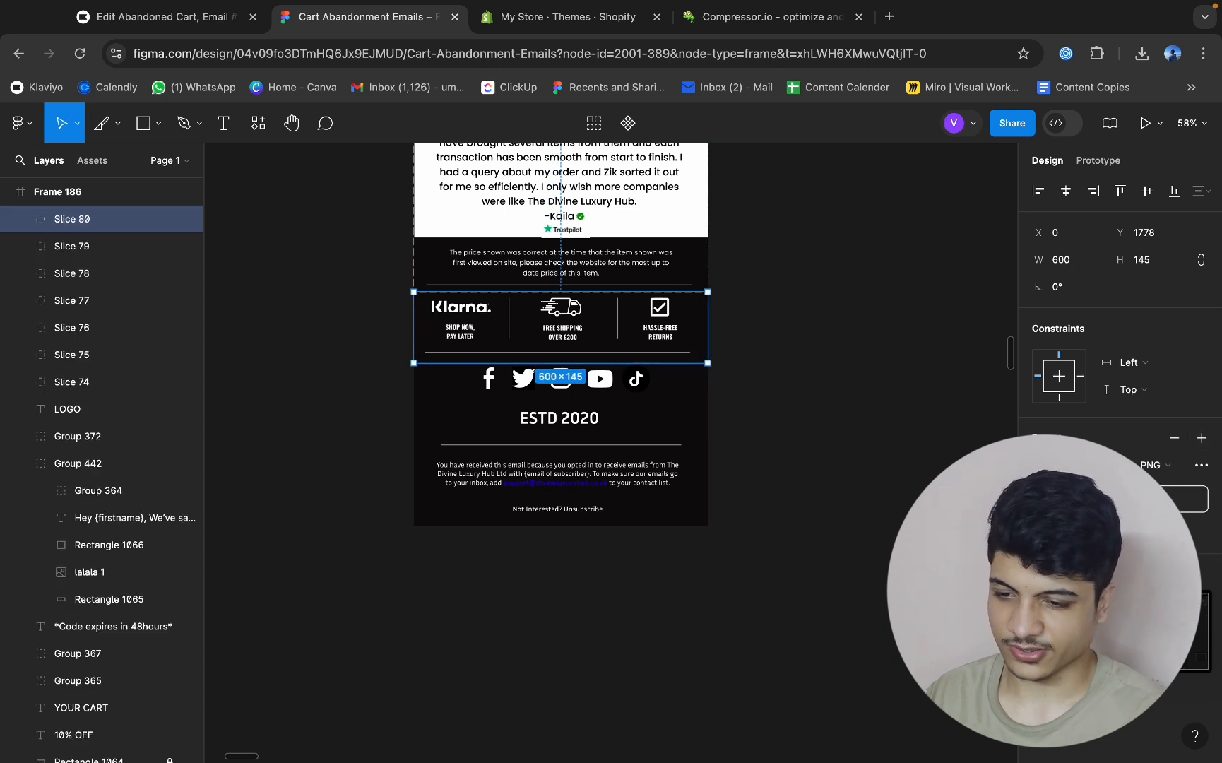
click(1077, 465)
click(1059, 507)
click(1120, 499)
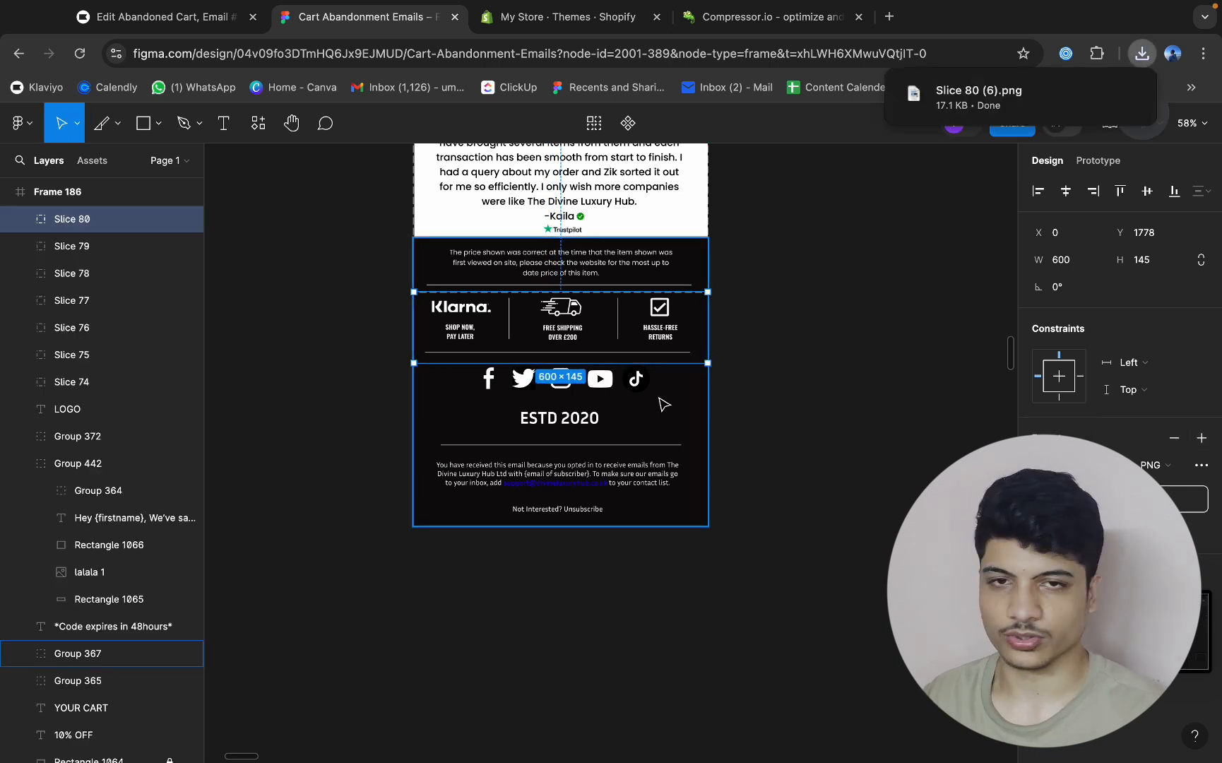
Return to the Klaviyo email and review the inserted customer reviews image within the layout.
click(167, 16)
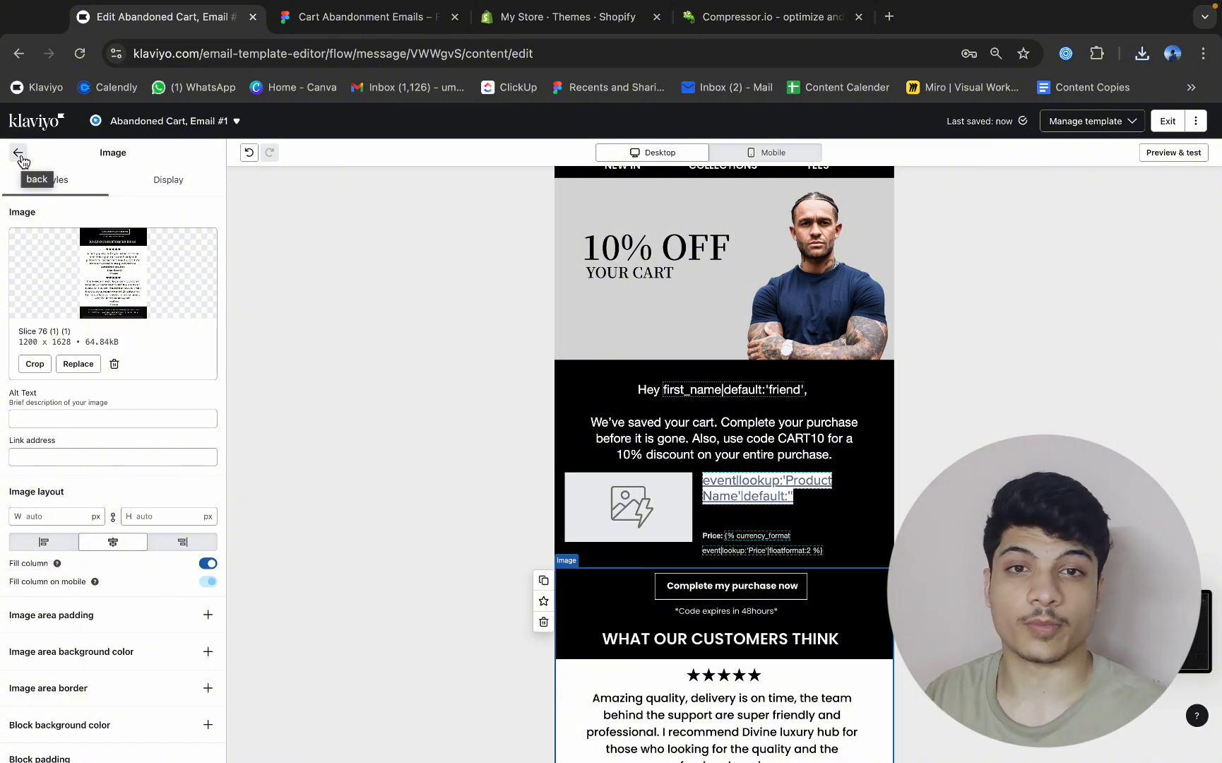
scroll(483, 354, down, 6)
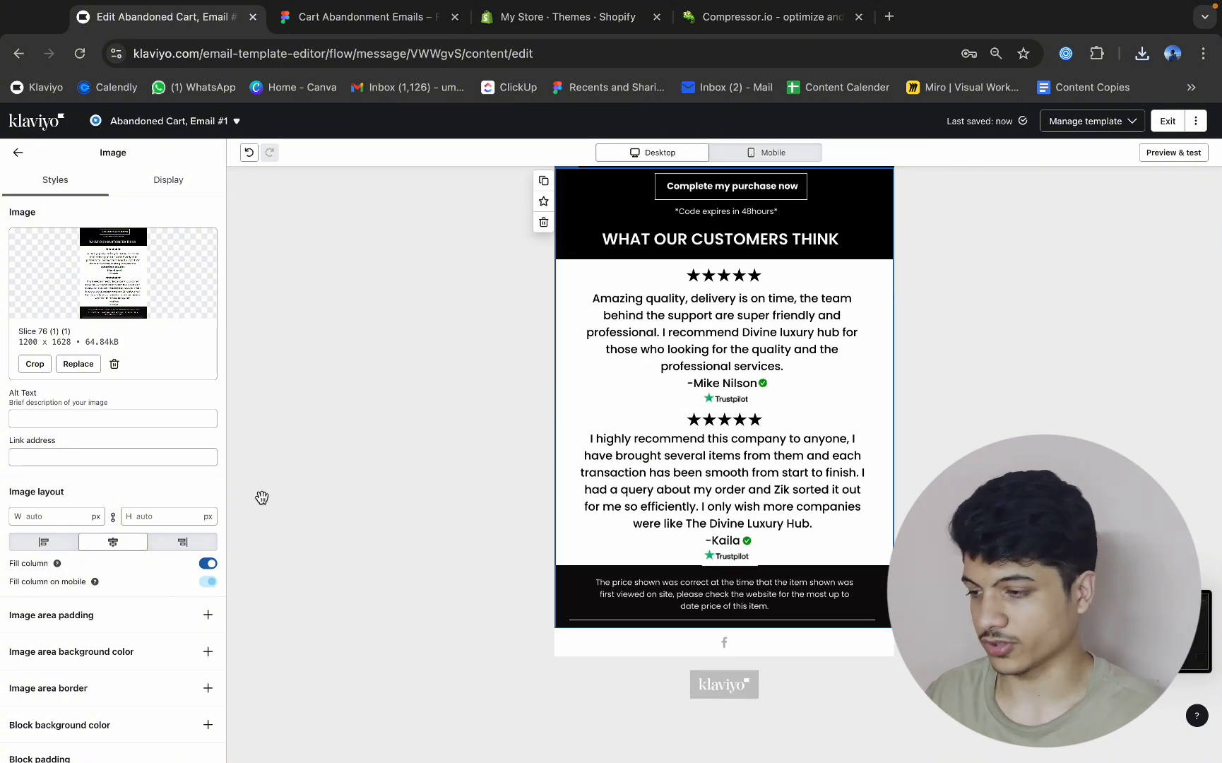
click(18, 153)
scroll(854, 364, up, 2)
scroll(854, 364, up, 6)
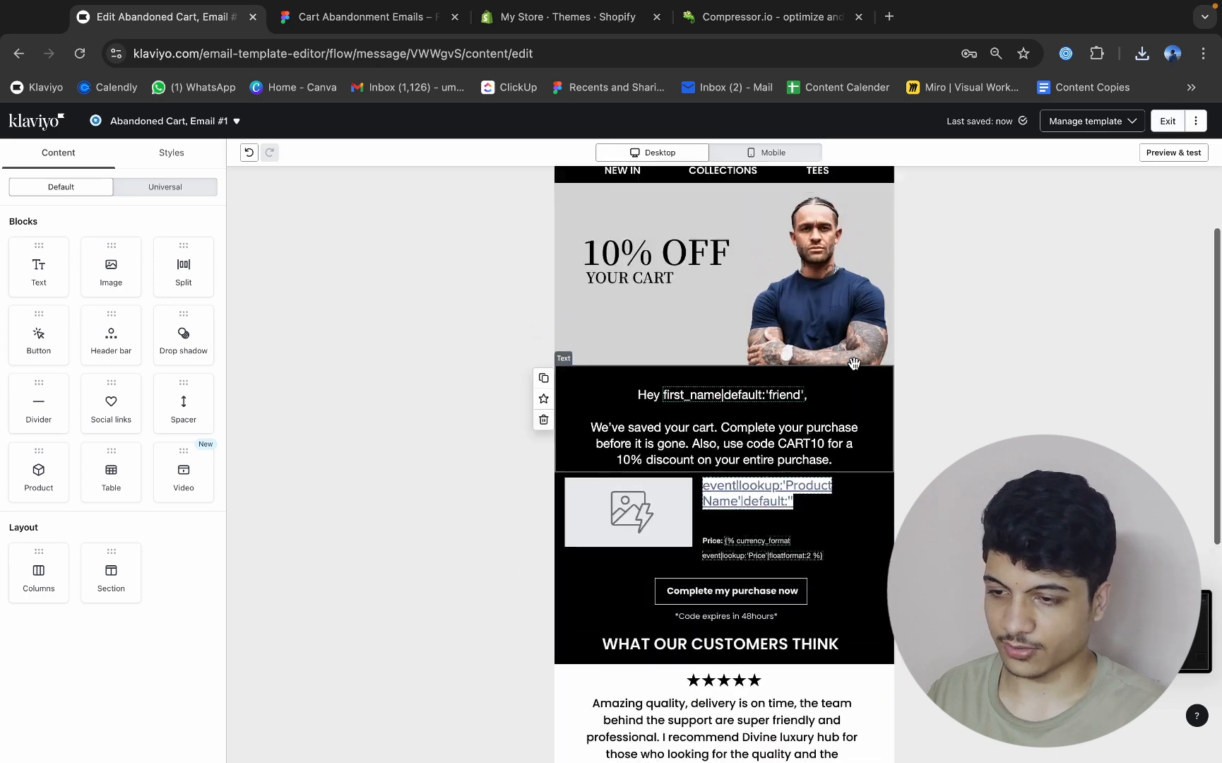
Duplicate the "Hey first_name" text block, showing the copy on desktop only and the original on mobile only.
click(697, 555)
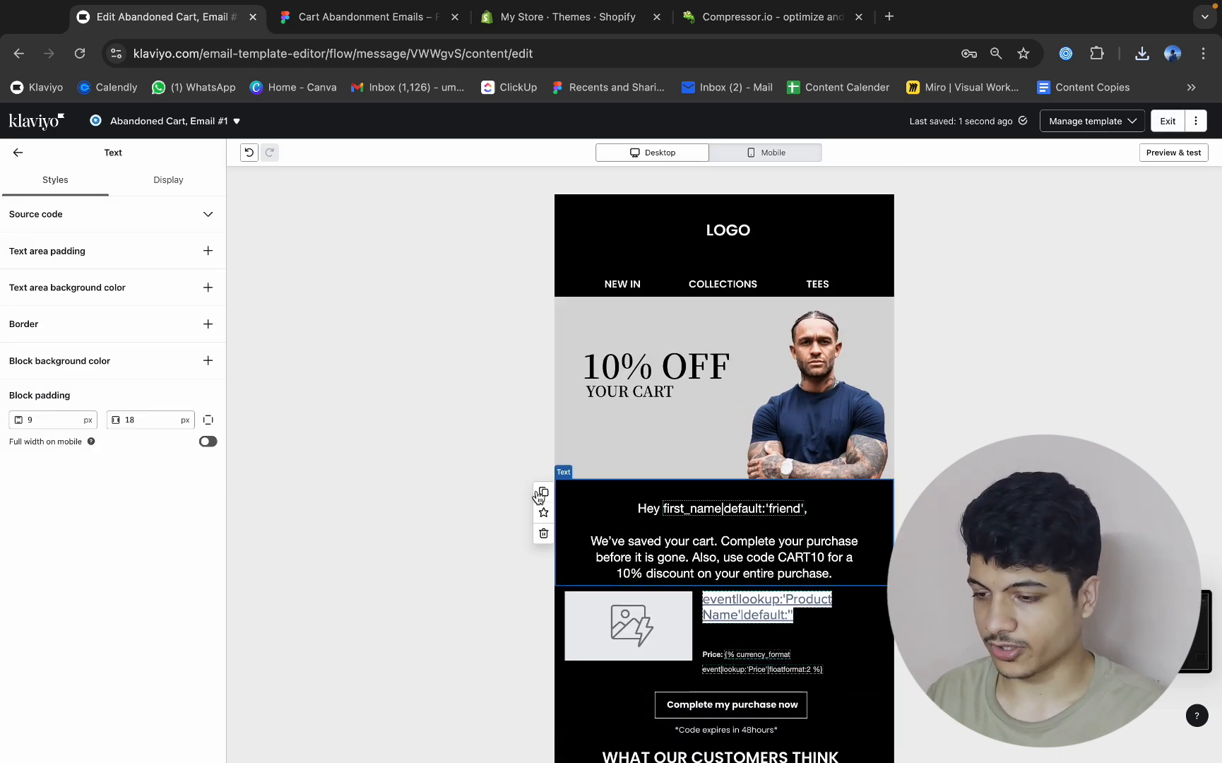
click(543, 492)
click(167, 180)
click(127, 275)
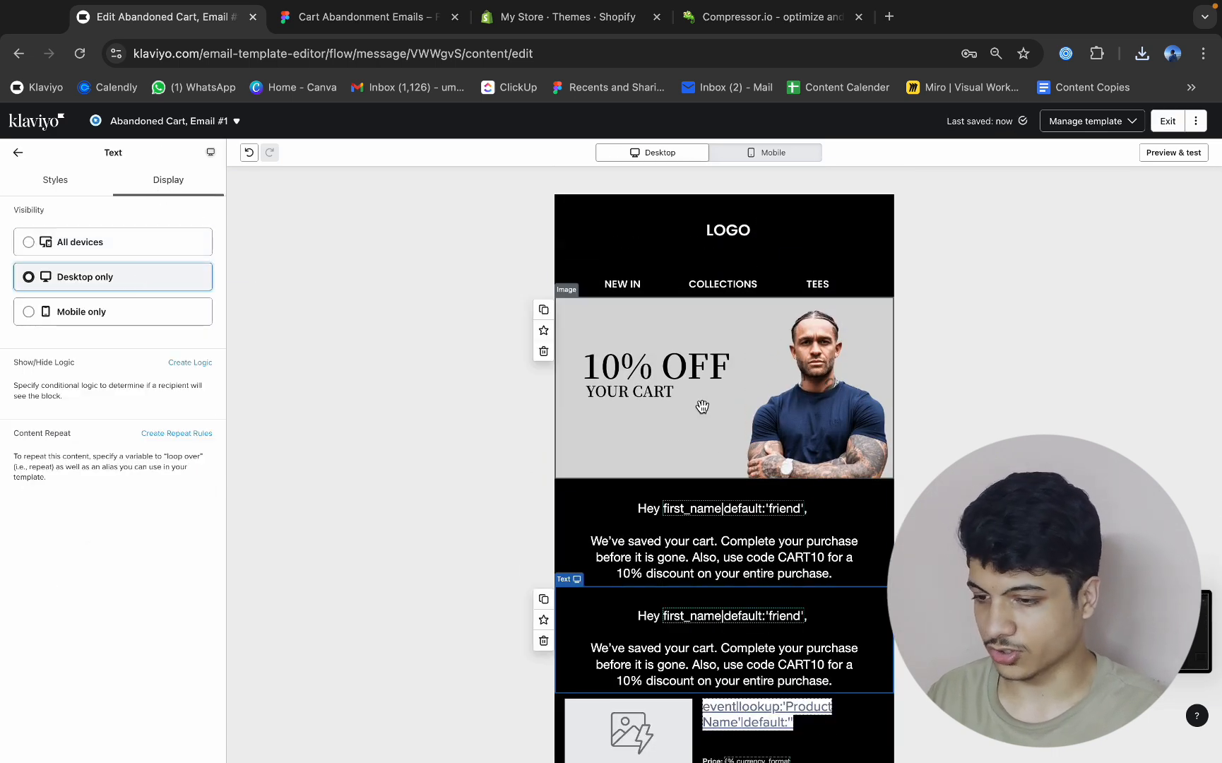
click(731, 546)
click(175, 197)
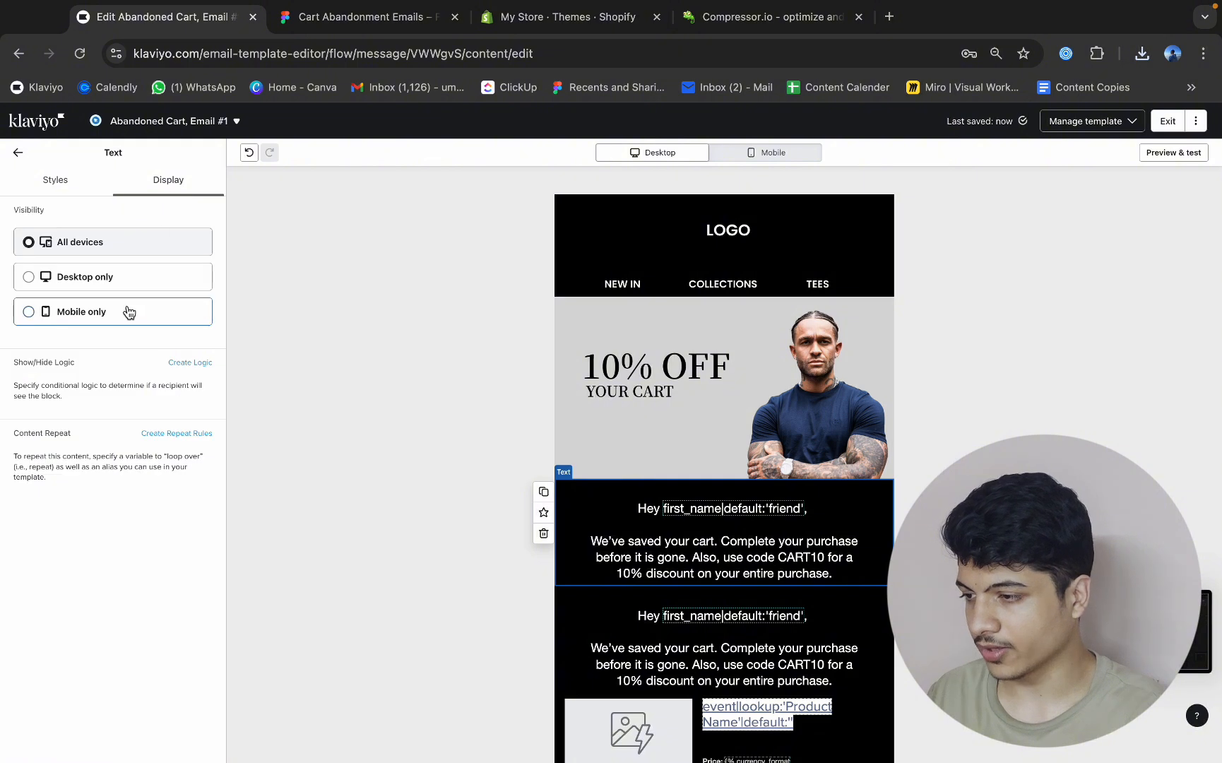
click(126, 311)
In the mobile view, turn off mobile stacking for the NEW IN, COLLECTIONS and TEES navigation section.
click(777, 152)
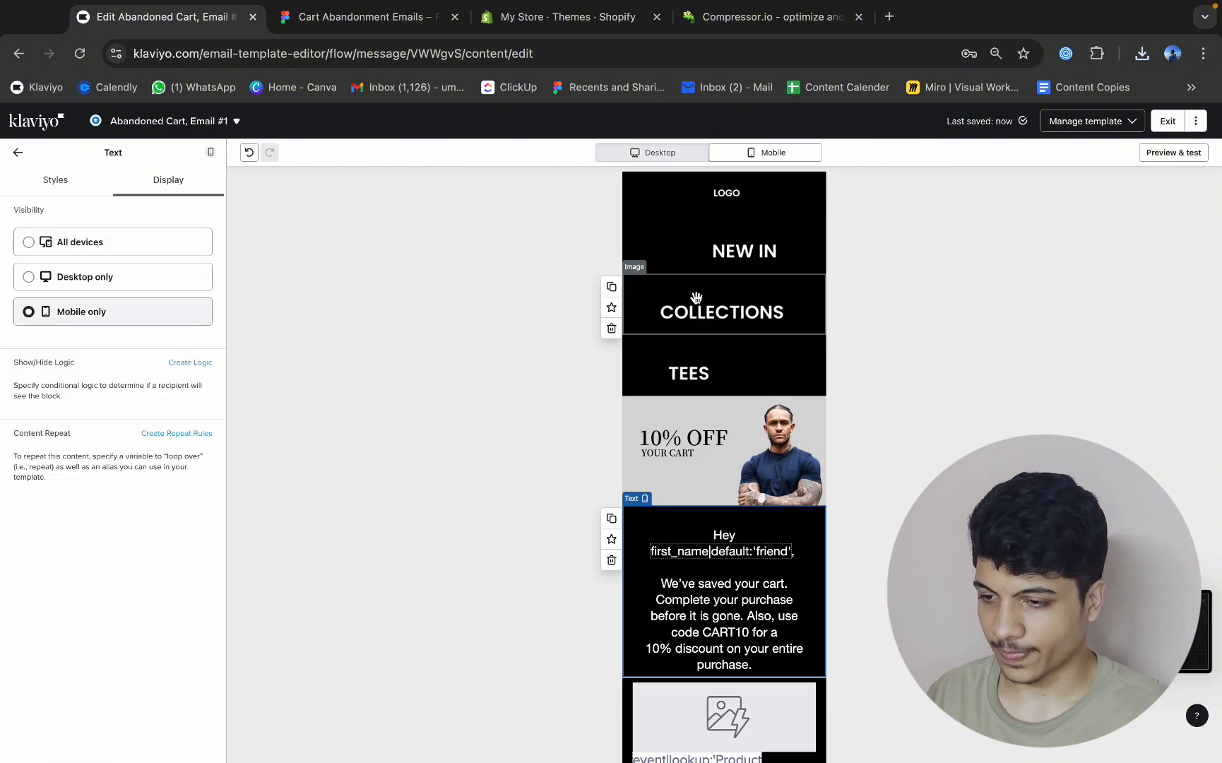
click(714, 311)
click(496, 265)
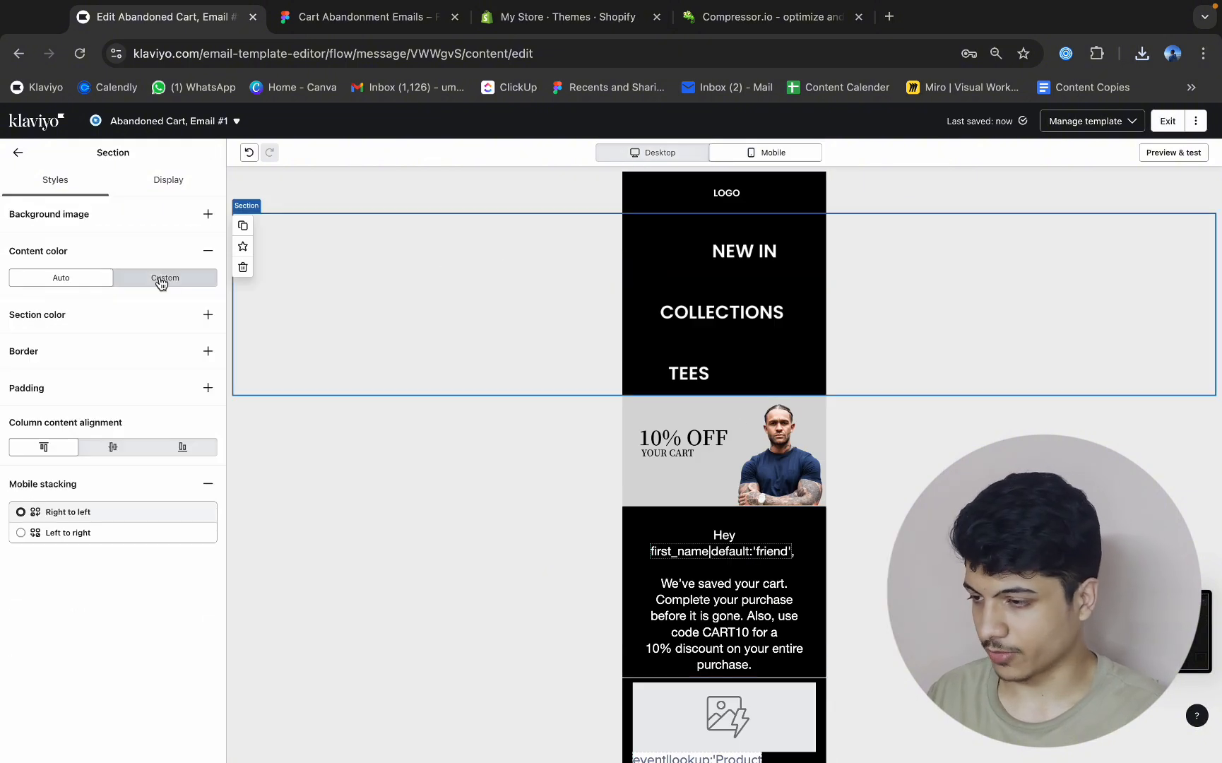
click(208, 484)
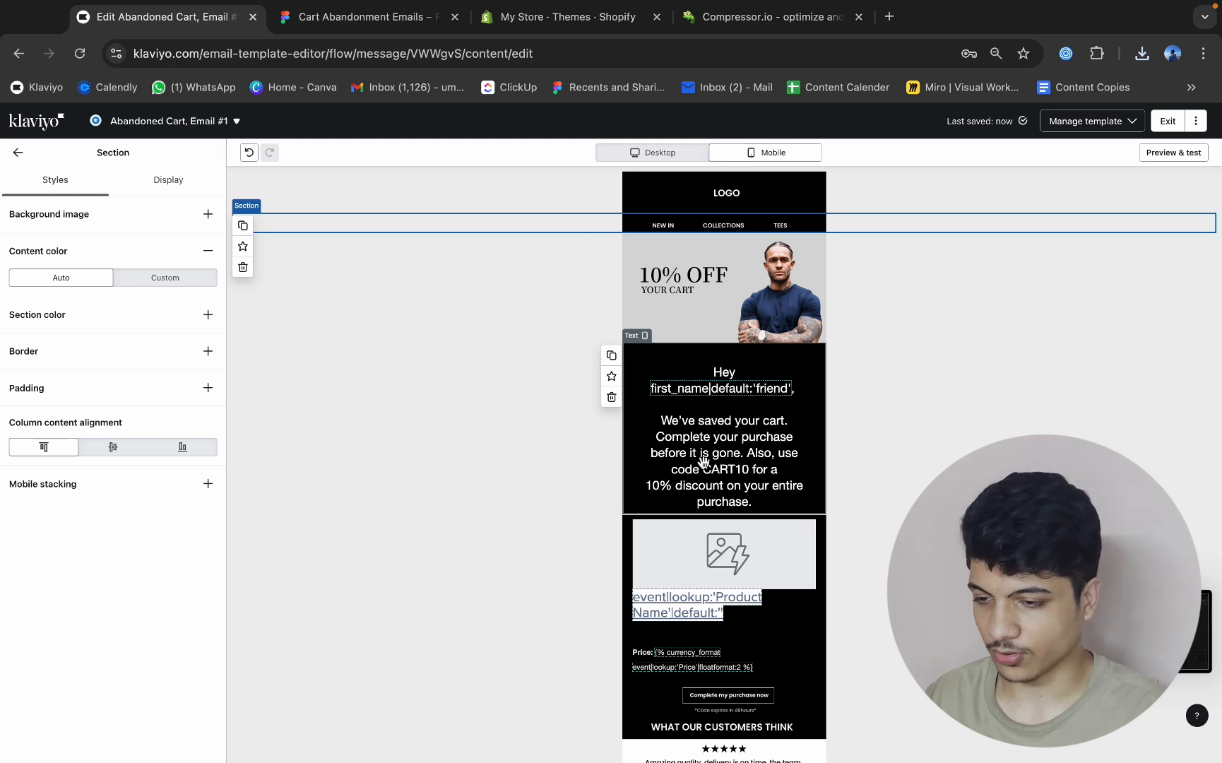
Set all text in the mobile-only greeting block to 14 px.
click(667, 448)
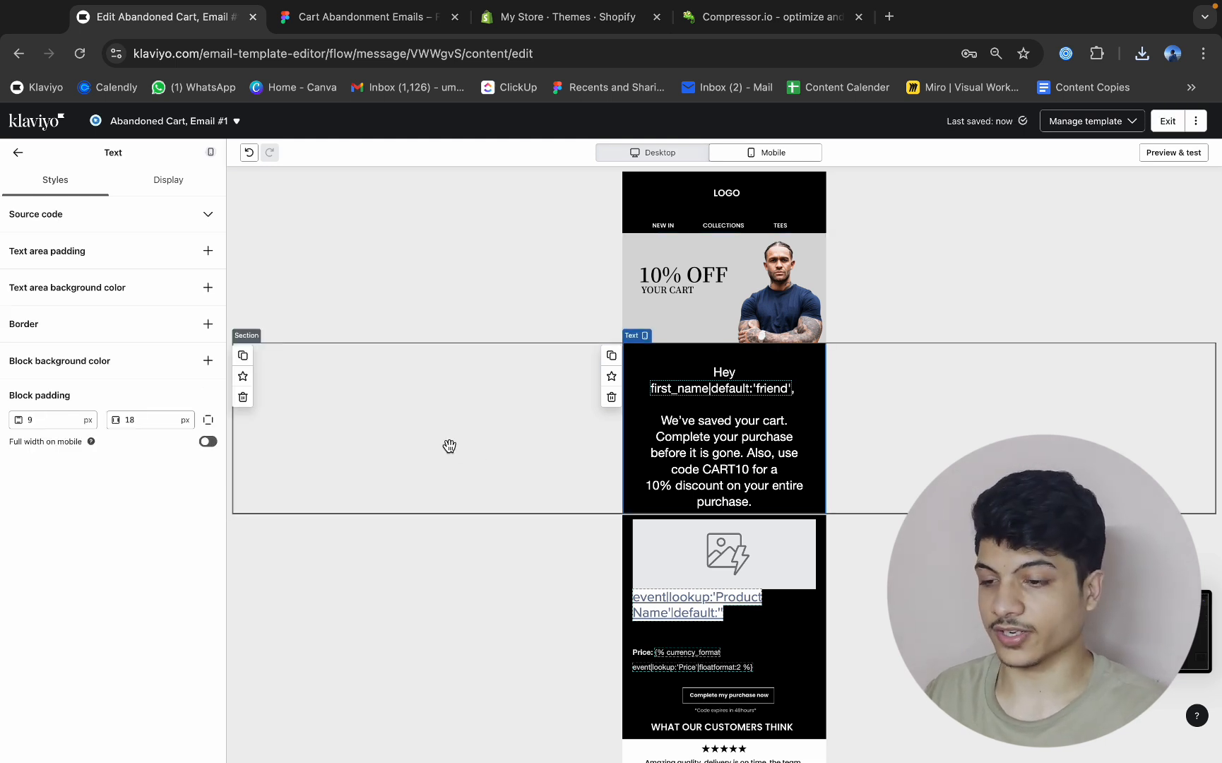
click(678, 428)
key(ctrl+a)
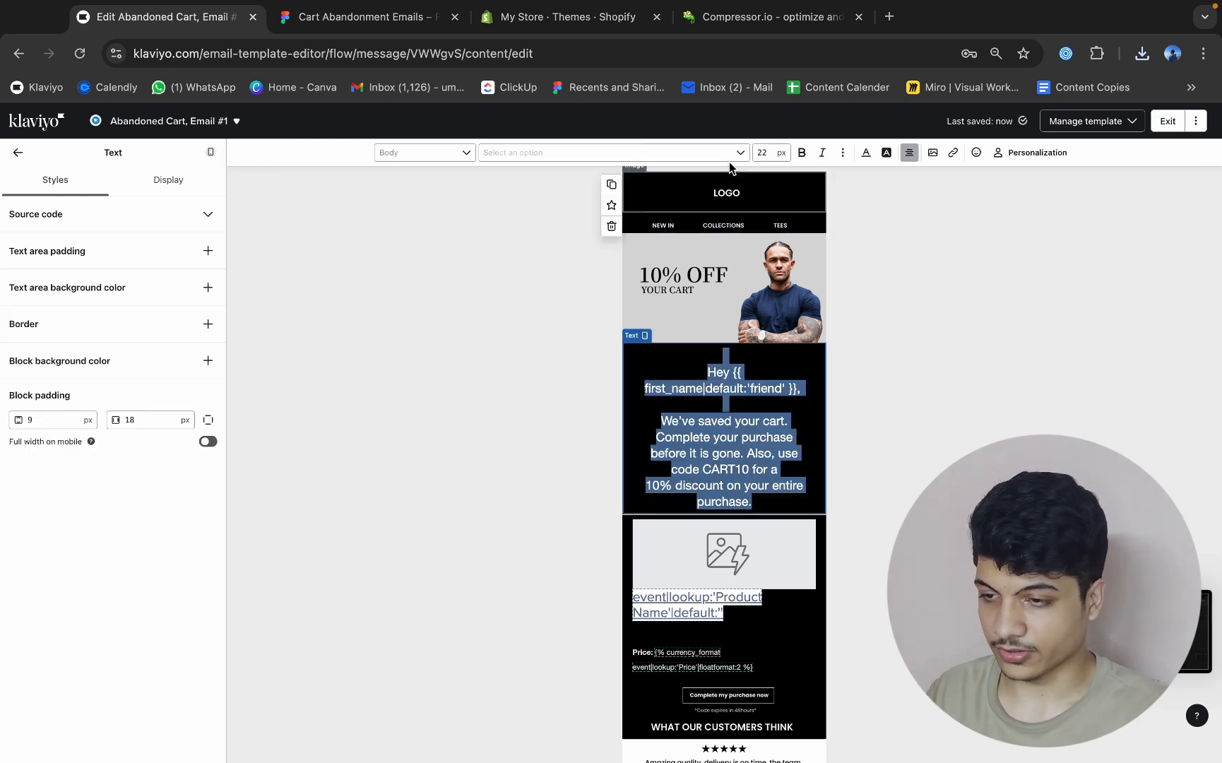
key(BackSpace)
text(14)
key(Return)
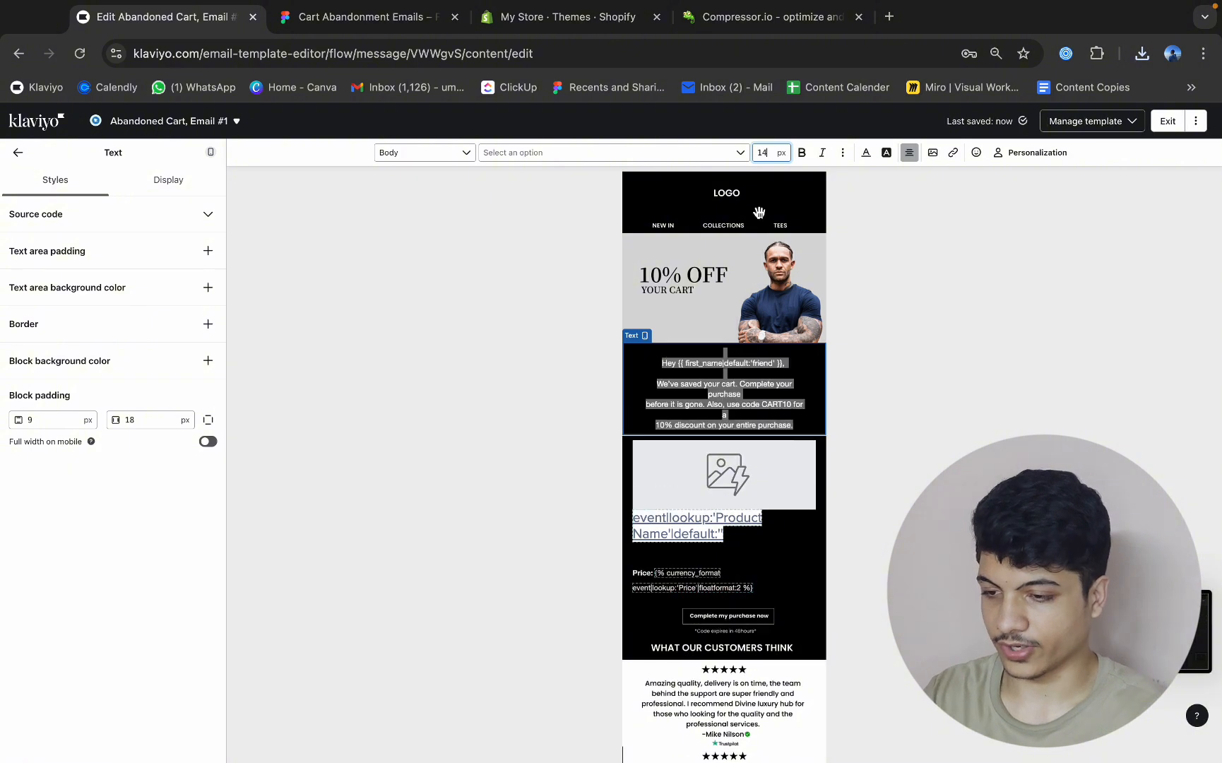
Remove the line breaks before "before it is gone" and "10% discount" in the mobile greeting text.
click(650, 412)
key(BackSpace)
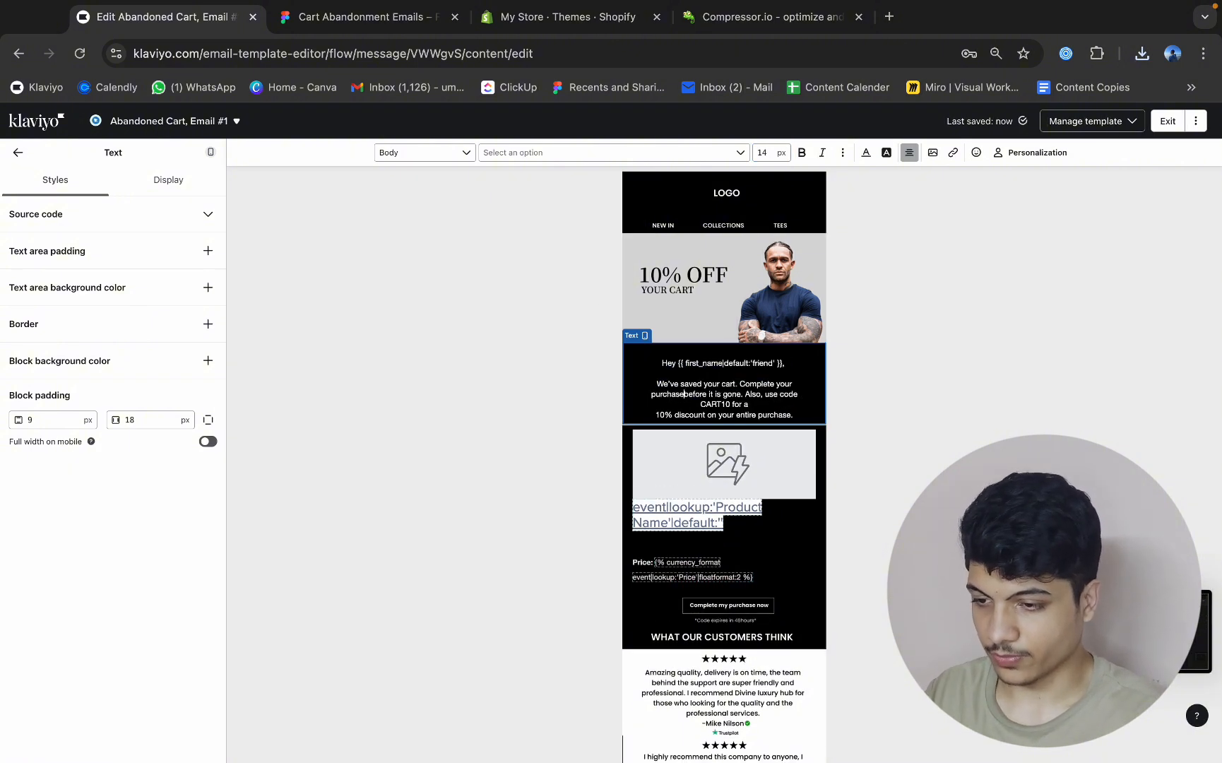
click(655, 414)
key(BackSpace)
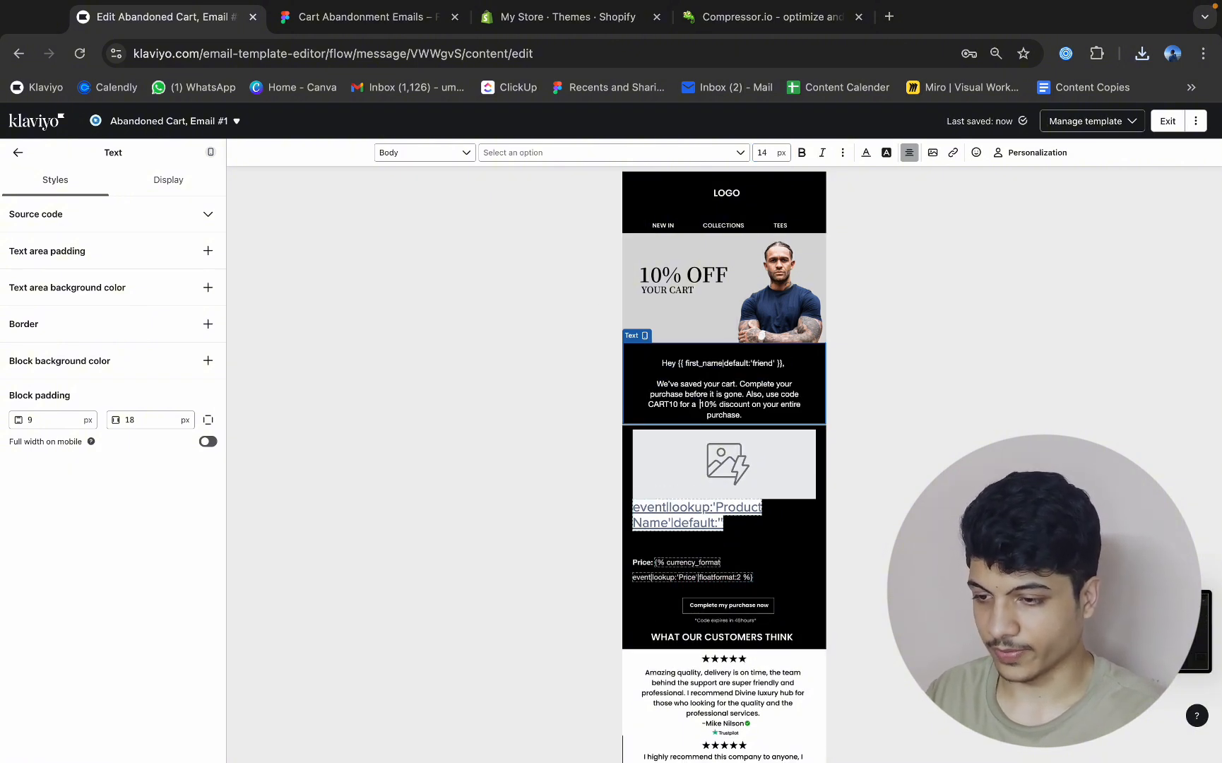
click(16, 152)
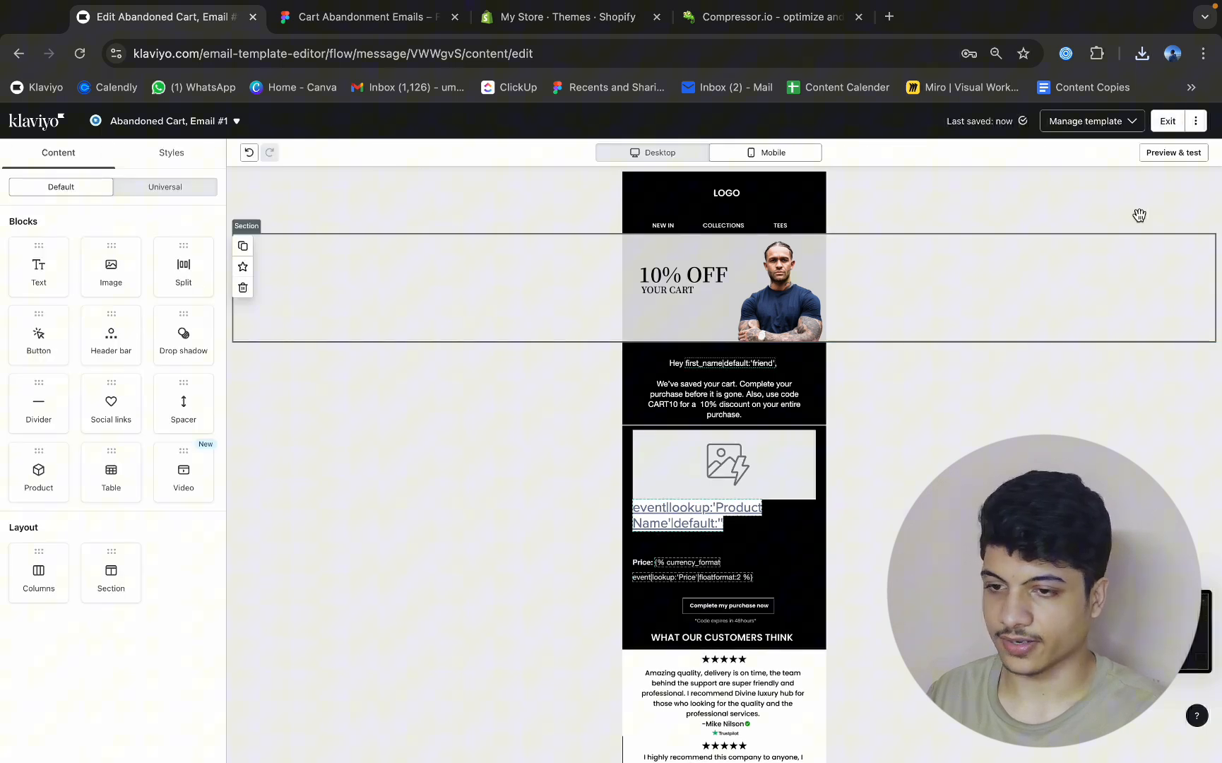
Preview the email with the recent Added to Cart event and compare its product block with the Shopify store's cart.
click(1174, 152)
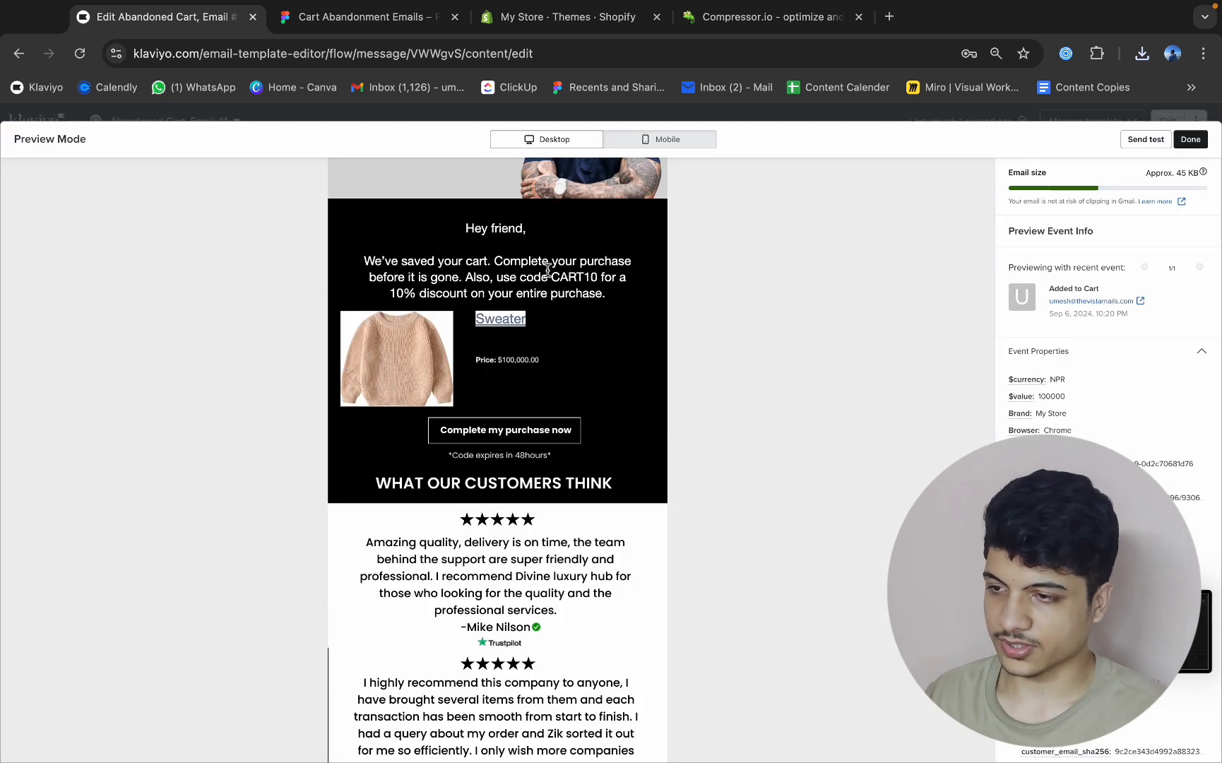
click(505, 25)
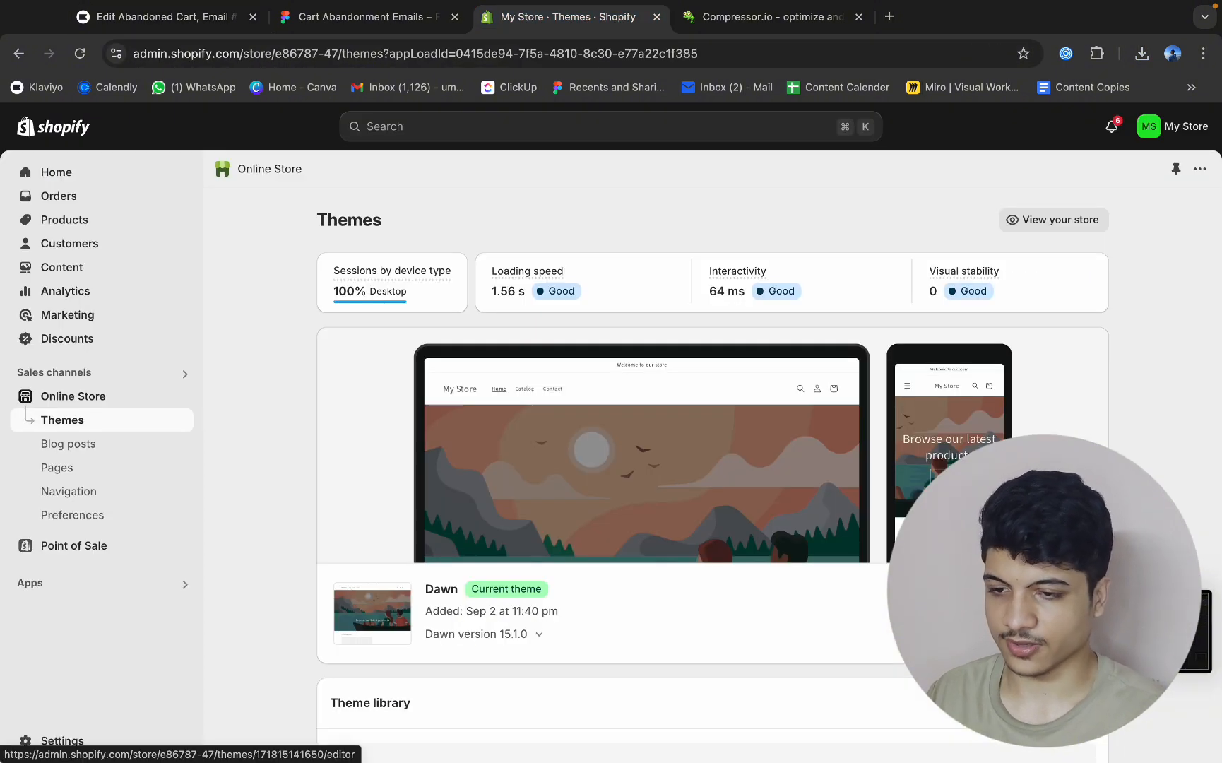
click(1028, 219)
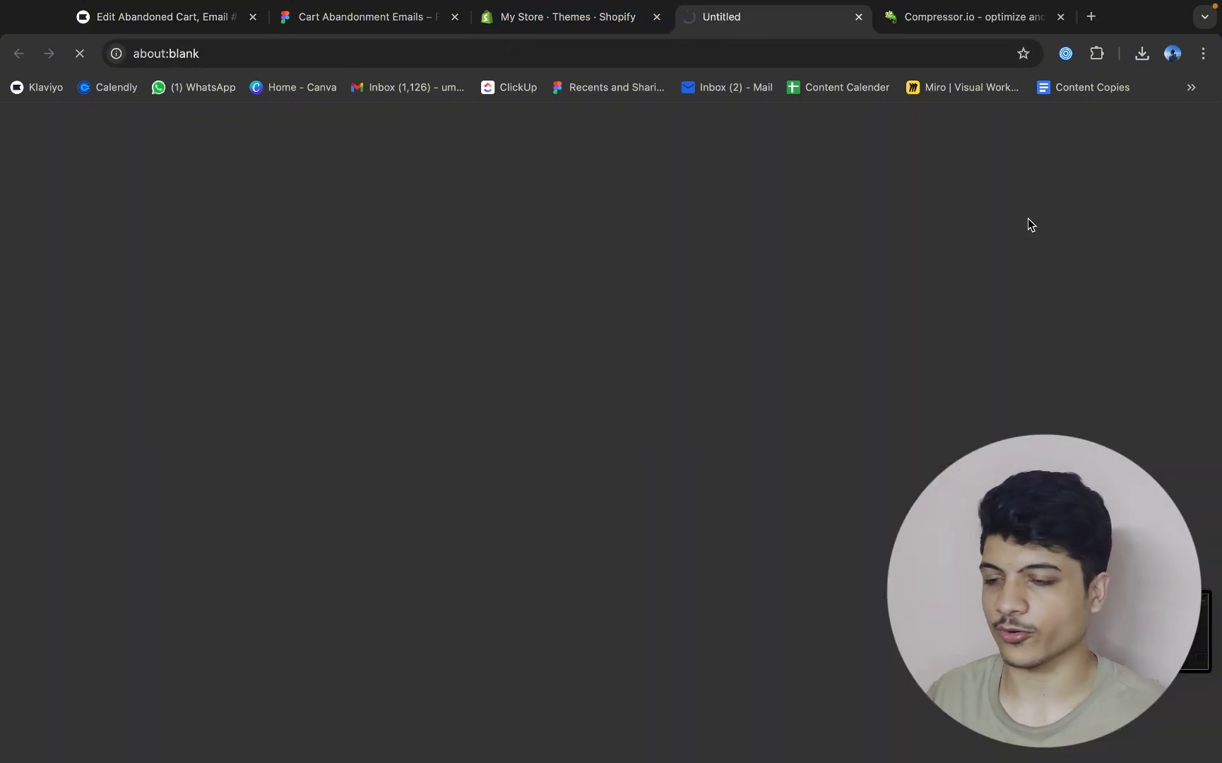
scroll(805, 311, down, 10)
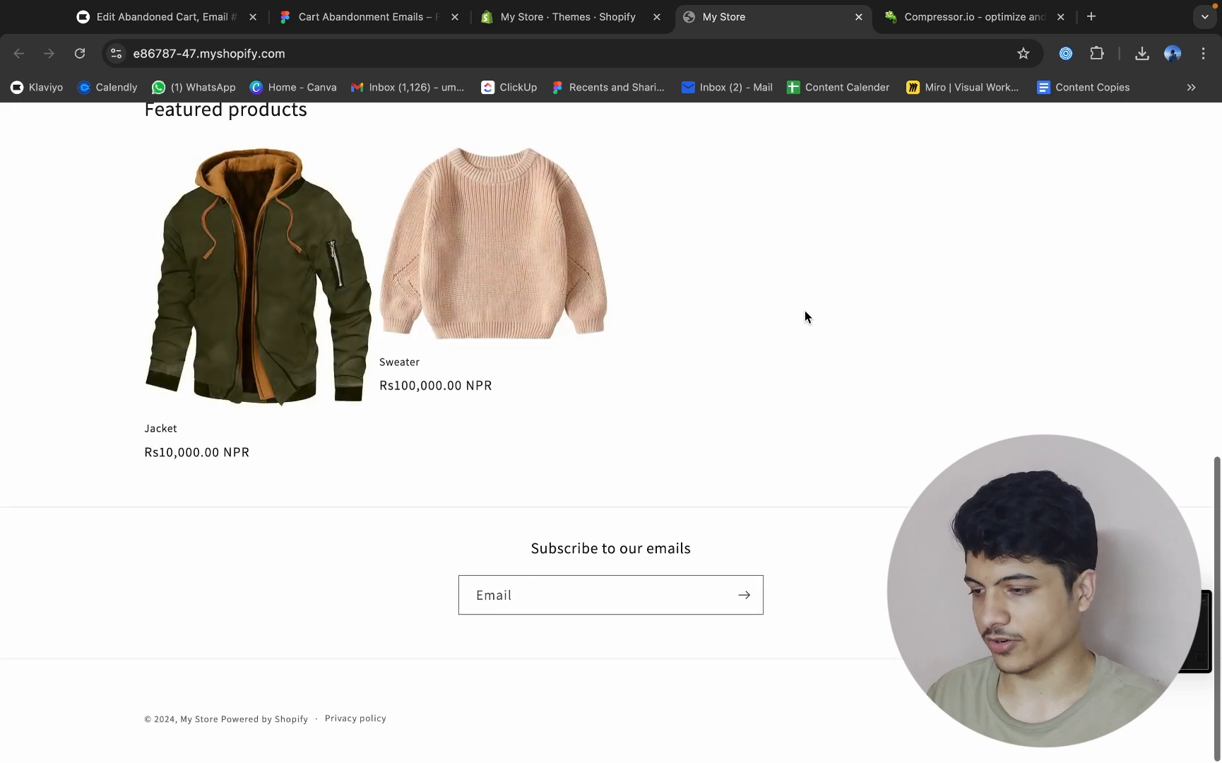
click(162, 16)
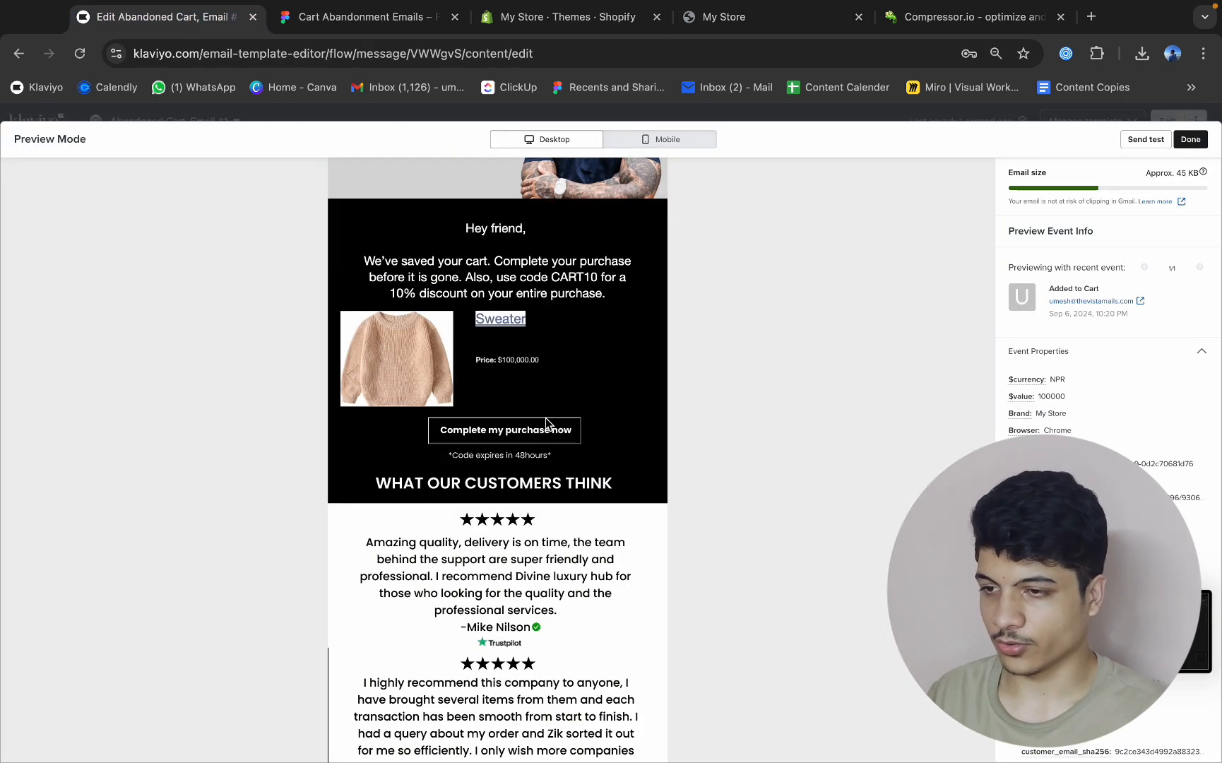
click(746, 19)
scroll(716, 283, up, 1)
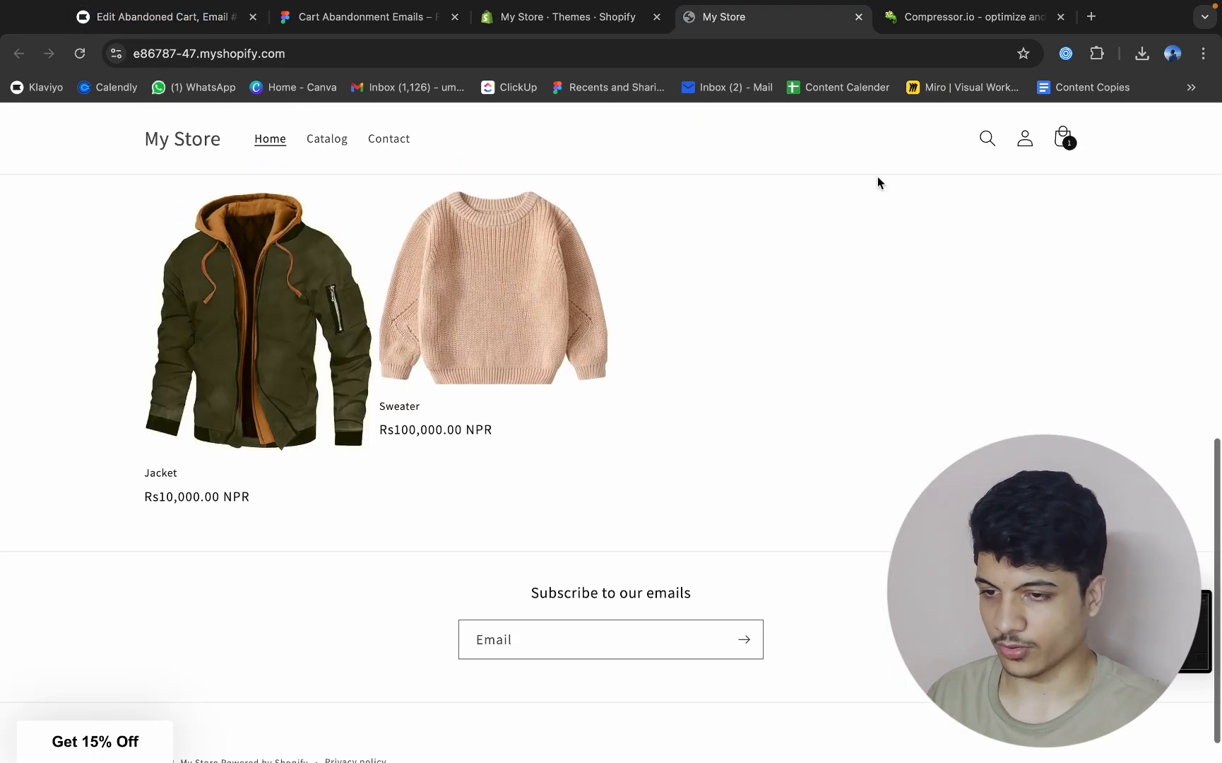
click(1064, 141)
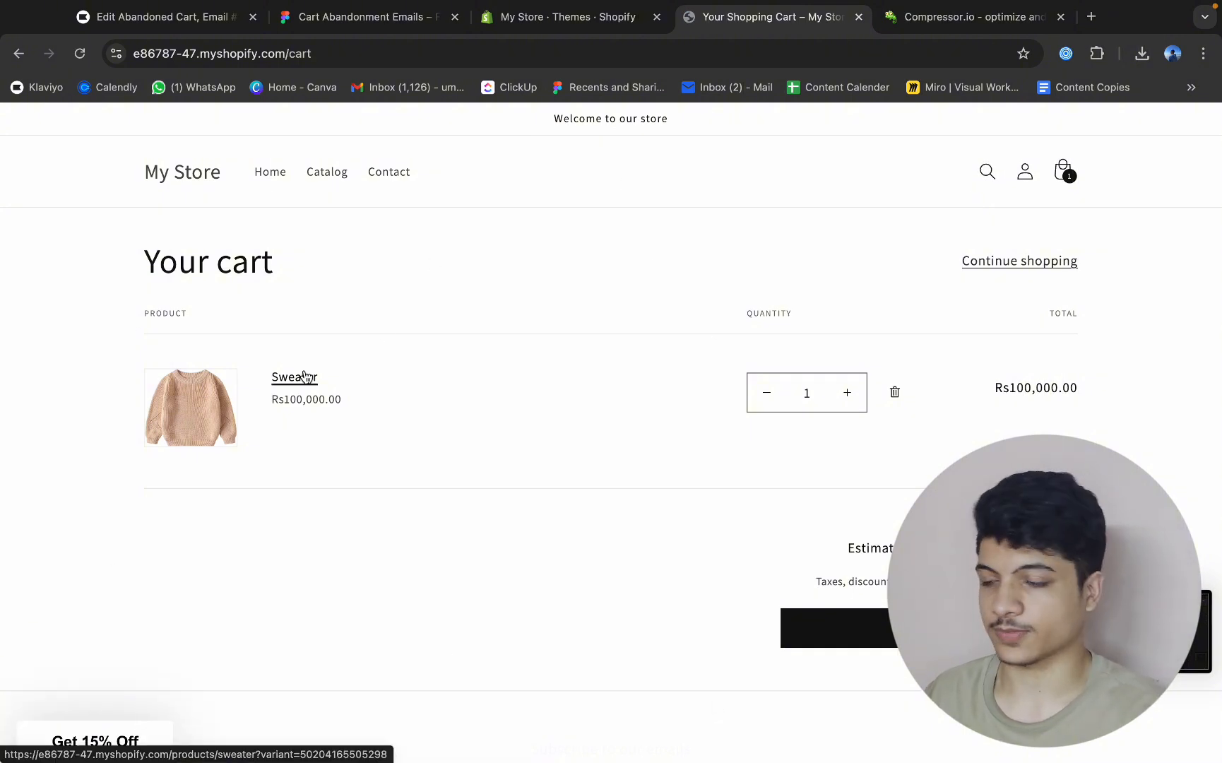
click(210, 18)
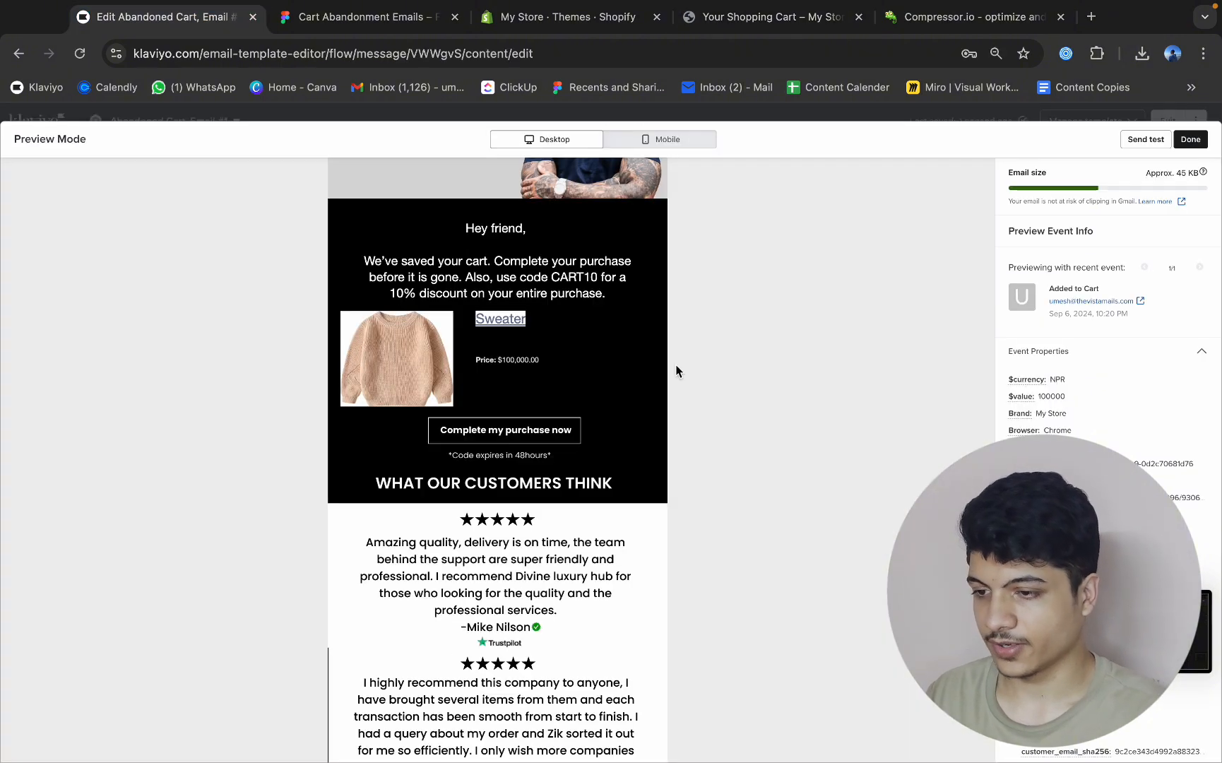
click(1190, 140)
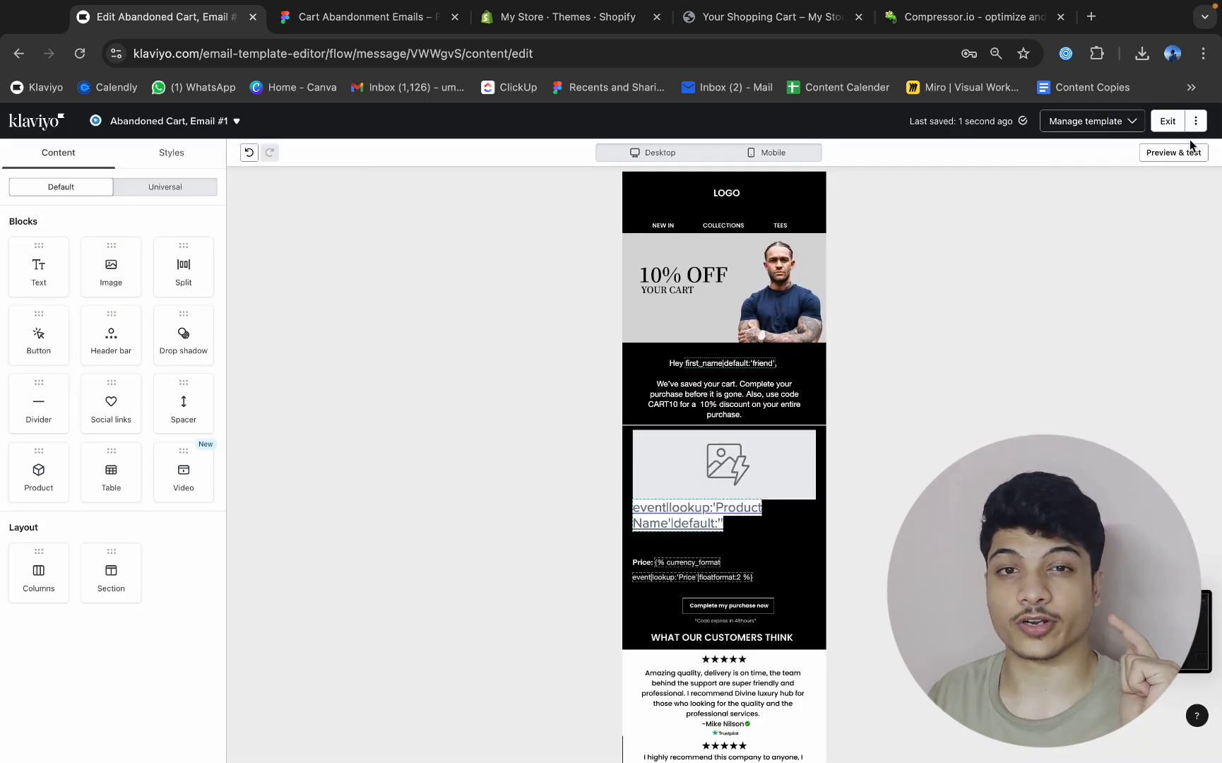